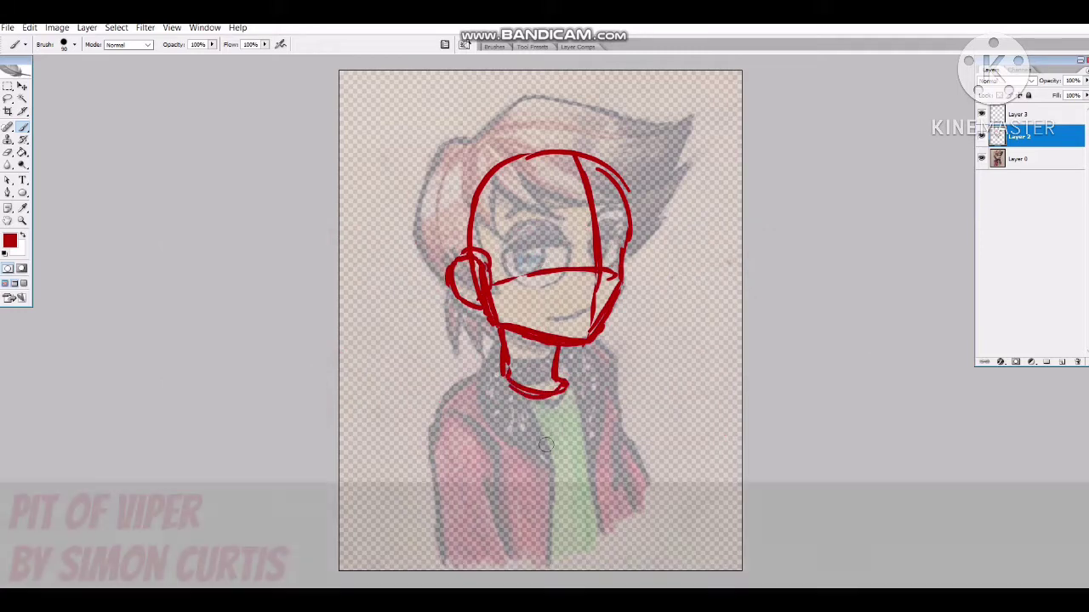
Sketch the jacket's open front edge, collar and sleeve on the right side of the body with red strokes over the reference.
scroll(536, 324, "down", 2)
left_click_drag(553, 289, 587, 485)
mouse_move(596, 375)
left_mouse_down()
mouse_move(629, 494)
mouse_move(587, 495)
left_mouse_up()
left_click_drag(589, 268, 609, 336)
left_click_drag(606, 357, 638, 459)
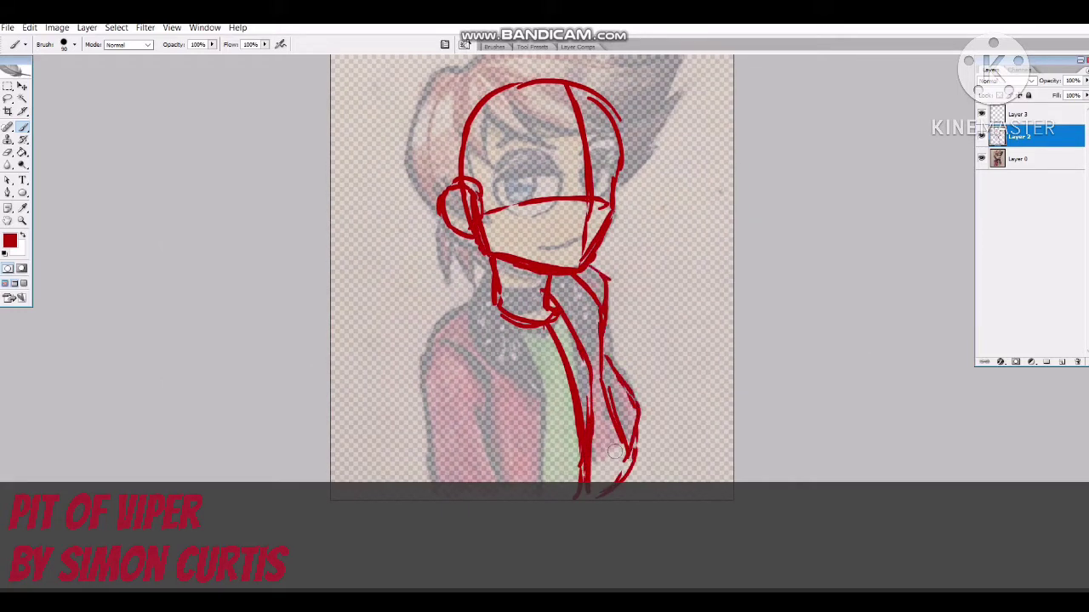
Sketch the jacket's left front edge, shoulder and arm over the reference.
left_click_drag(489, 289, 511, 340)
left_click_drag(541, 328, 537, 497)
left_click_drag(489, 277, 420, 400)
left_click_drag(434, 336, 485, 433)
left_click_drag(476, 392, 492, 497)
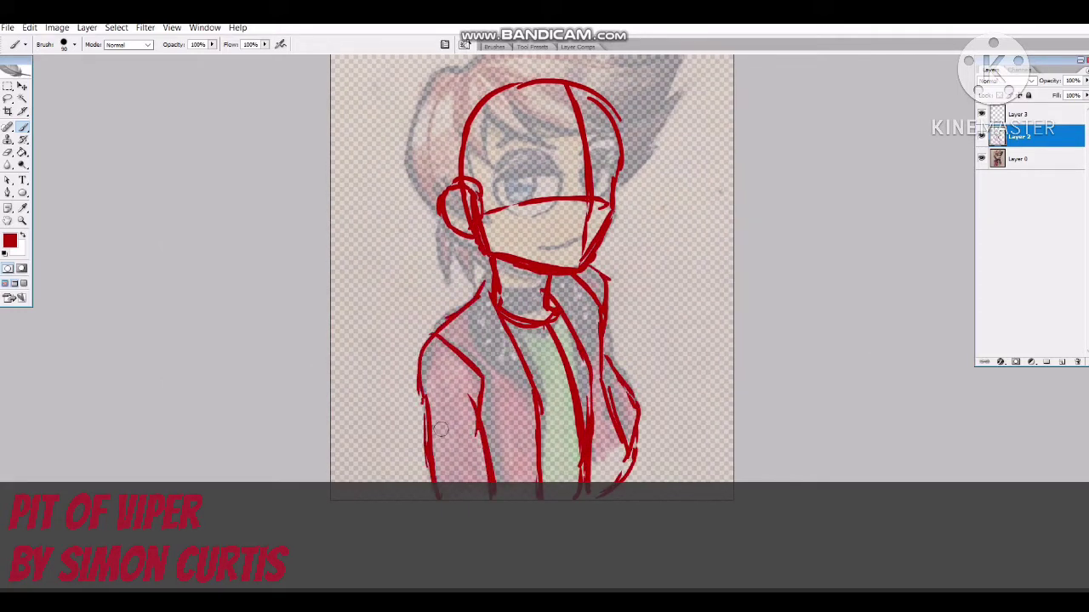
Sketch the neckband and the shirt's neckline, erasing the lines that overlap between the jacket edges.
mouse_move(502, 290)
left_mouse_down()
mouse_move(544, 300)
mouse_move(559, 357)
mouse_move(476, 357)
left_mouse_up()
key("e")
left_click_drag(528, 323, 570, 399)
key("b")
Sketch the fringe locks across the forehead following the reference hair.
scroll(536, 323, "up", 2)
left_click_drag(481, 255, 493, 280)
left_click_drag(485, 228, 548, 264)
left_click_drag(532, 245, 621, 243)
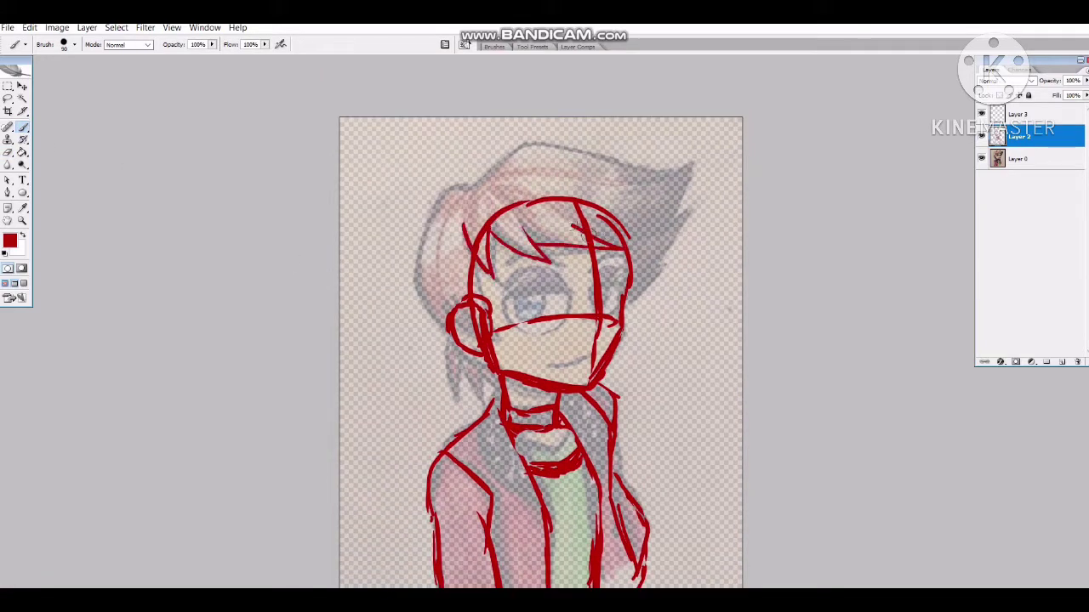
Sketch the outer hair shape, from the swept pointed tip over the crown to the back of the head.
left_click_drag(625, 175, 659, 239)
mouse_move(473, 183)
left_mouse_down()
mouse_move(540, 137)
mouse_move(689, 170)
left_mouse_up()
mouse_move(690, 170)
left_mouse_down()
mouse_move(613, 258)
mouse_move(625, 308)
left_mouse_up()
mouse_move(451, 194)
left_mouse_down()
mouse_move(421, 281)
mouse_move(442, 327)
left_mouse_up()
left_click_drag(454, 308, 476, 335)
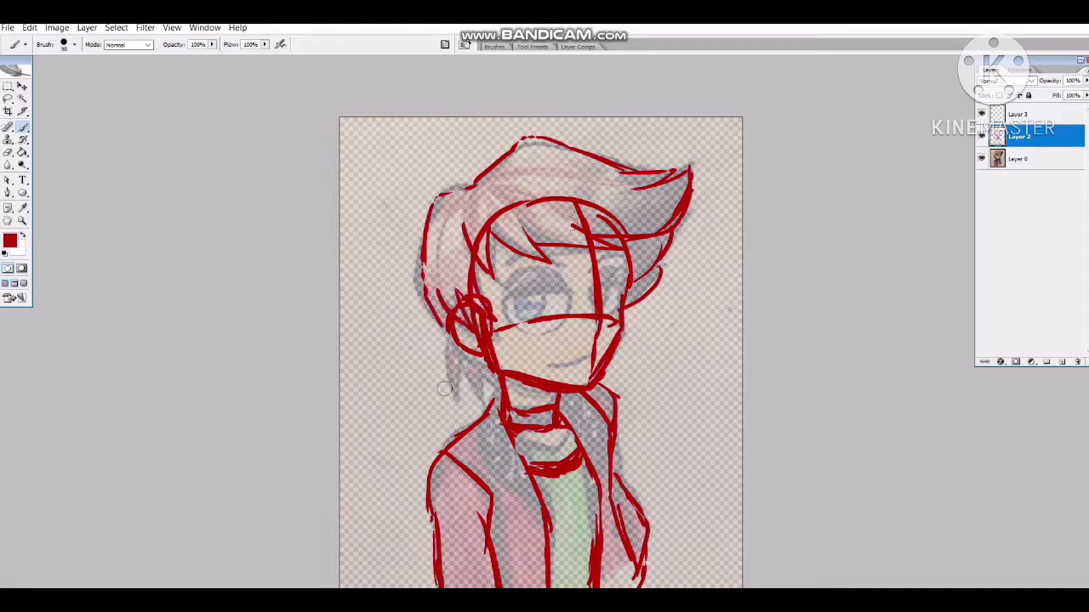
Sketch the jagged hair locks at the nape and the jacket's left lapel.
left_click_drag(444, 389, 451, 345)
mouse_move(466, 365)
left_mouse_down()
mouse_move(502, 430)
mouse_move(510, 486)
left_mouse_up()
left_click_drag(512, 487, 541, 517)
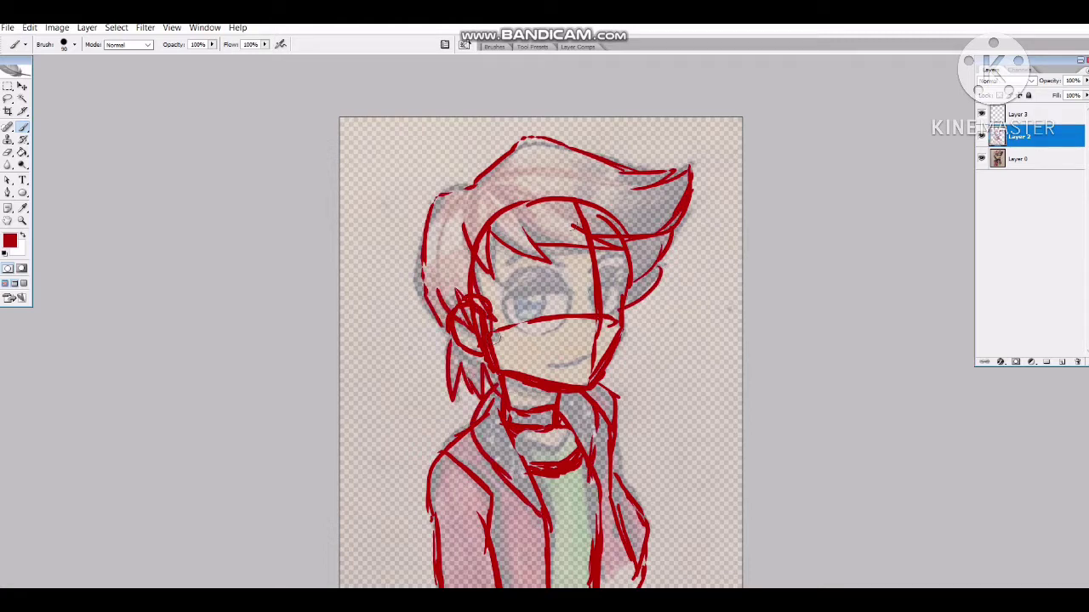
Sketch the outlines of both eyes and a short line for the mouth.
left_click_drag(493, 328, 596, 312)
left_click_drag(508, 313, 545, 270)
mouse_move(512, 334)
left_mouse_down()
mouse_move(537, 279)
mouse_move(542, 335)
left_mouse_up()
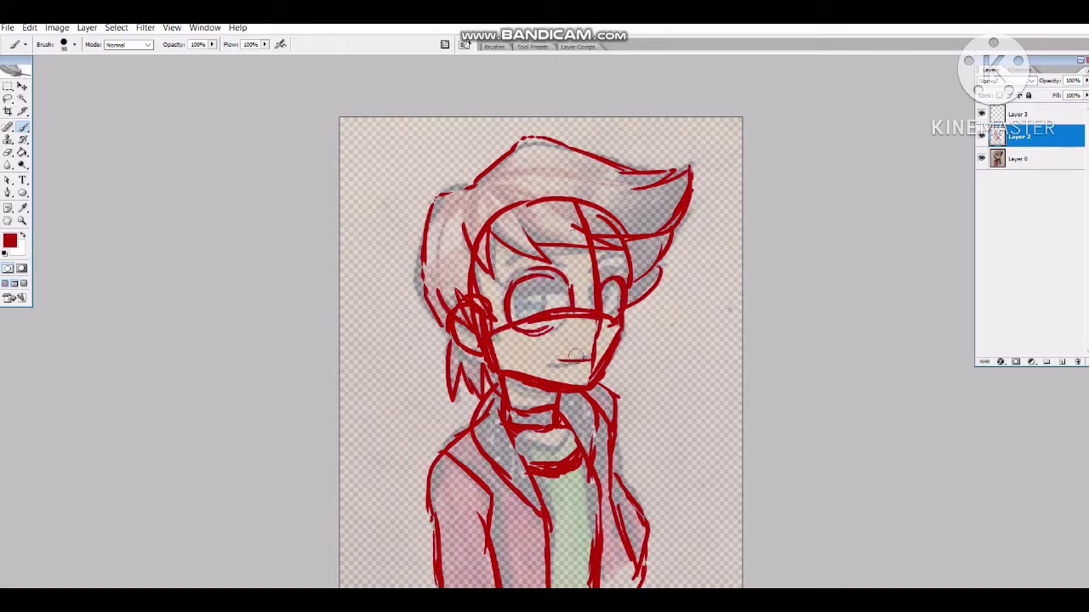
Hide the Layer 0 reference picture and set the brush color to brighter red c50a0a.
left_click(982, 158)
left_click_drag(919, 312, 860, 252)
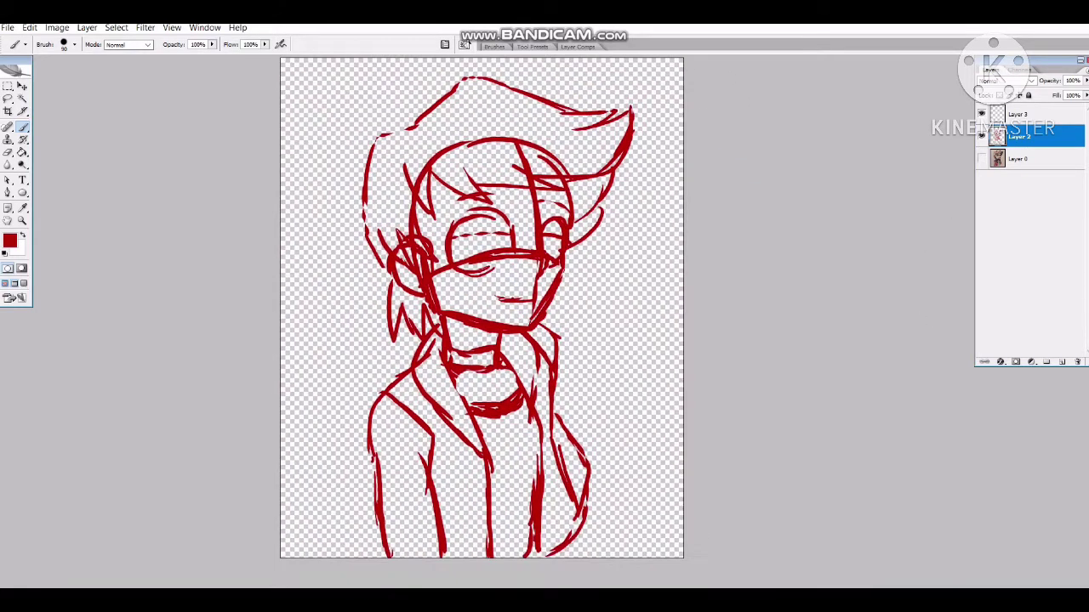
key("i")
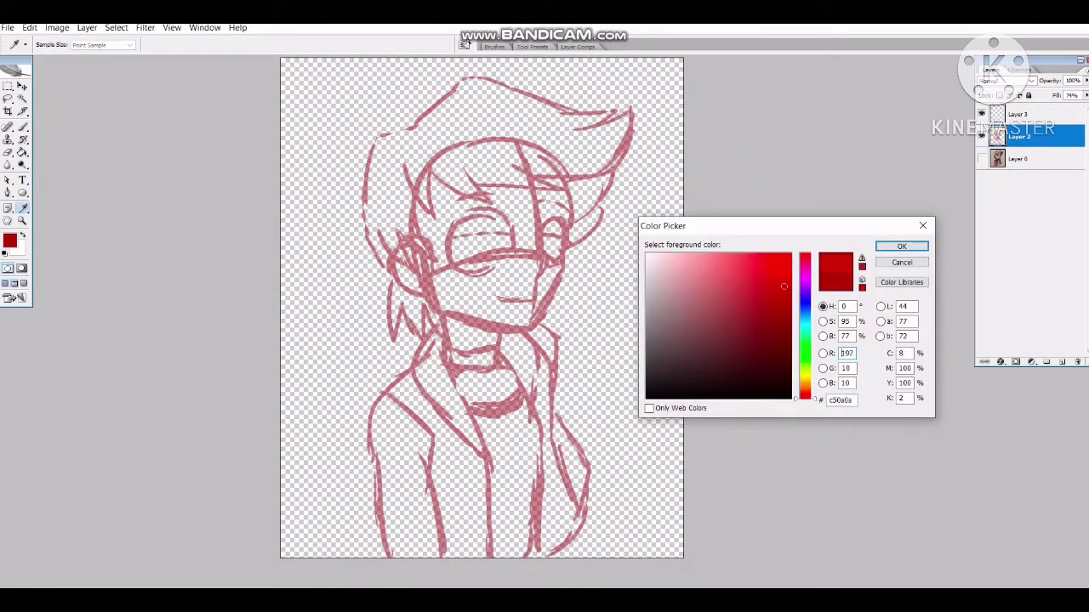
key("Return")
key("b")
On Layer 3, ink the right eye with its eyelid, iris and pupil plus the nose line, trimming the stroke ends.
key("alt+bracketright")
key("ctrl+plus")
key("ctrl+plus")
key("ctrl+plus")
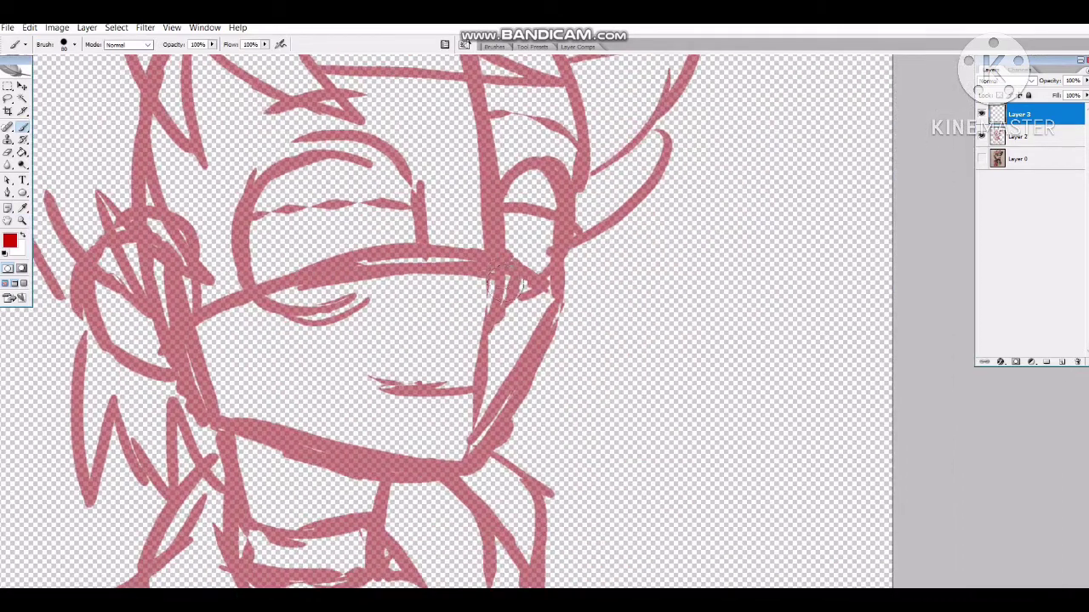
mouse_move(532, 160)
left_mouse_down()
mouse_move(558, 228)
mouse_move(541, 269)
mouse_move(493, 323)
left_mouse_up()
mouse_move(502, 204)
left_mouse_down()
mouse_move(568, 211)
mouse_move(522, 248)
left_mouse_up()
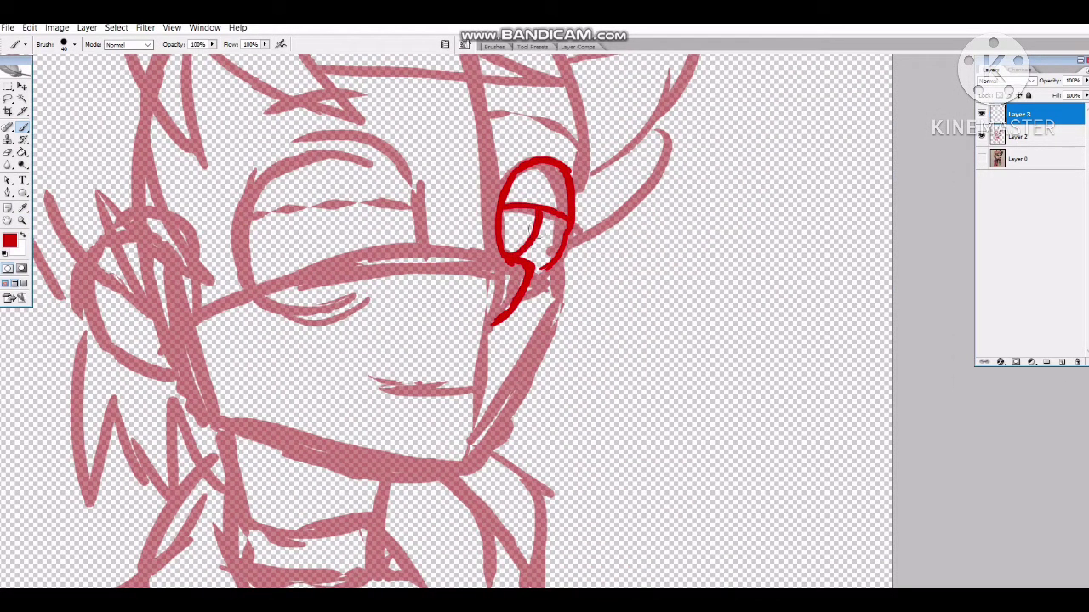
key("e")
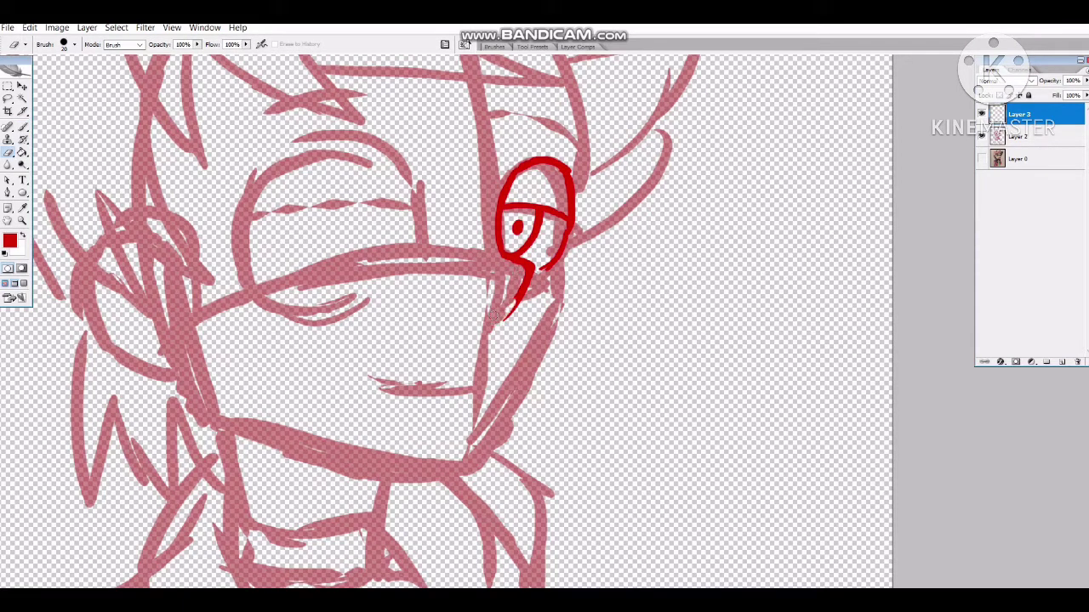
key("b")
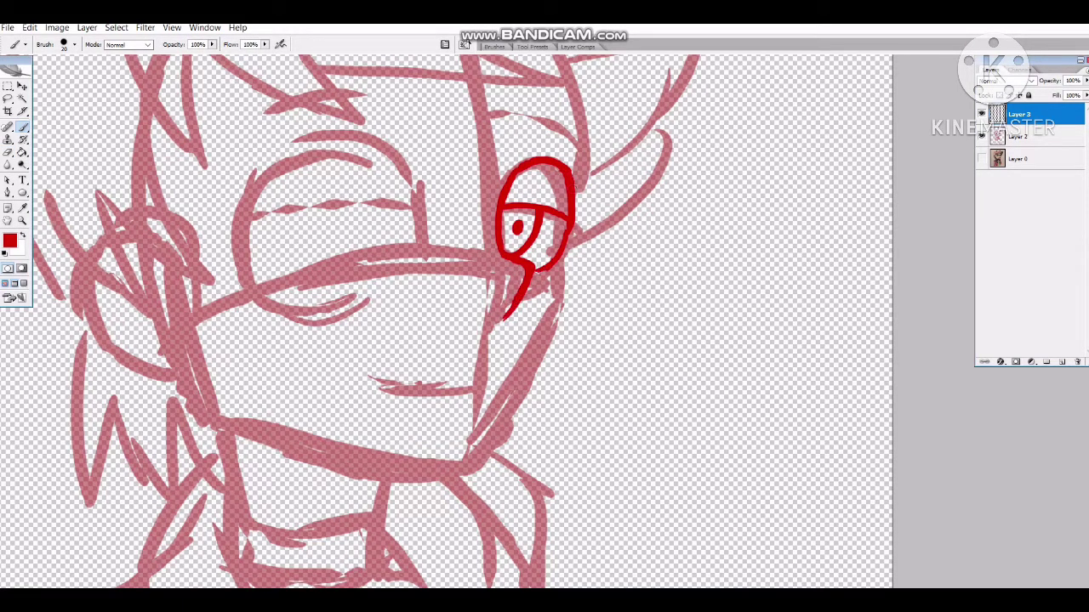
Ink the left eye's outline with a gap at its inner corner and erase the excess stroke ends.
mouse_move(423, 245)
left_mouse_down()
mouse_move(396, 154)
mouse_move(254, 225)
left_mouse_up()
key("ctrl+z")
mouse_move(260, 289)
left_mouse_down()
mouse_move(241, 217)
mouse_move(325, 151)
mouse_move(374, 153)
mouse_move(422, 223)
left_mouse_up()
left_click_drag(287, 315, 390, 291)
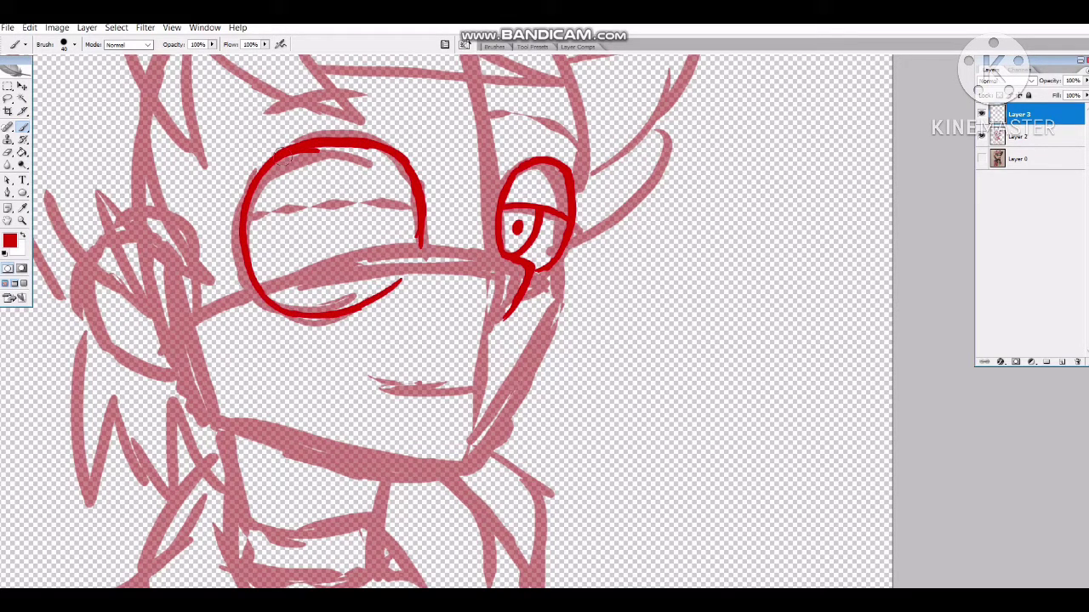
key("e")
left_click_drag(420, 245, 391, 286)
key("b")
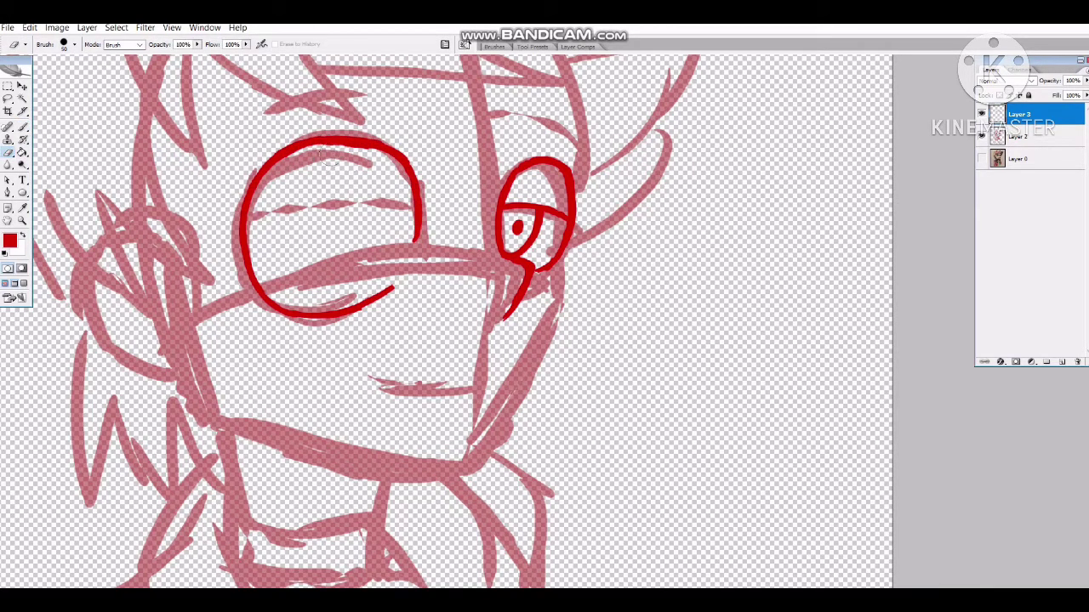
Ink the left eye's eyelid line, iris and pupil.
left_click_drag(245, 223, 415, 202)
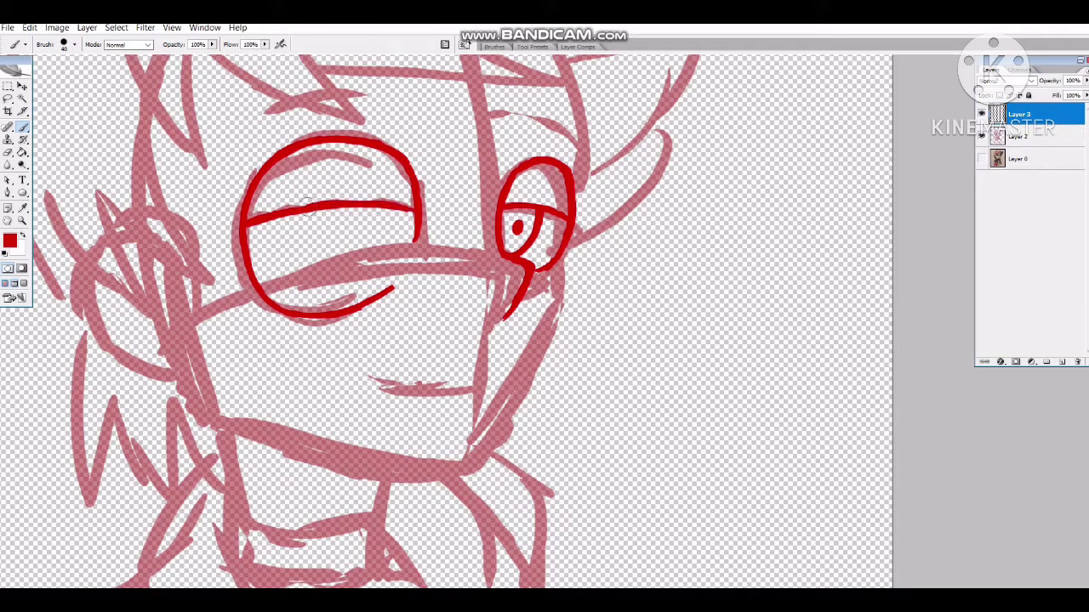
left_click_drag(342, 208, 314, 273)
left_click(312, 234)
Lasso the inked left eye and scale it to 99.4% width and 97.4% height.
key("l")
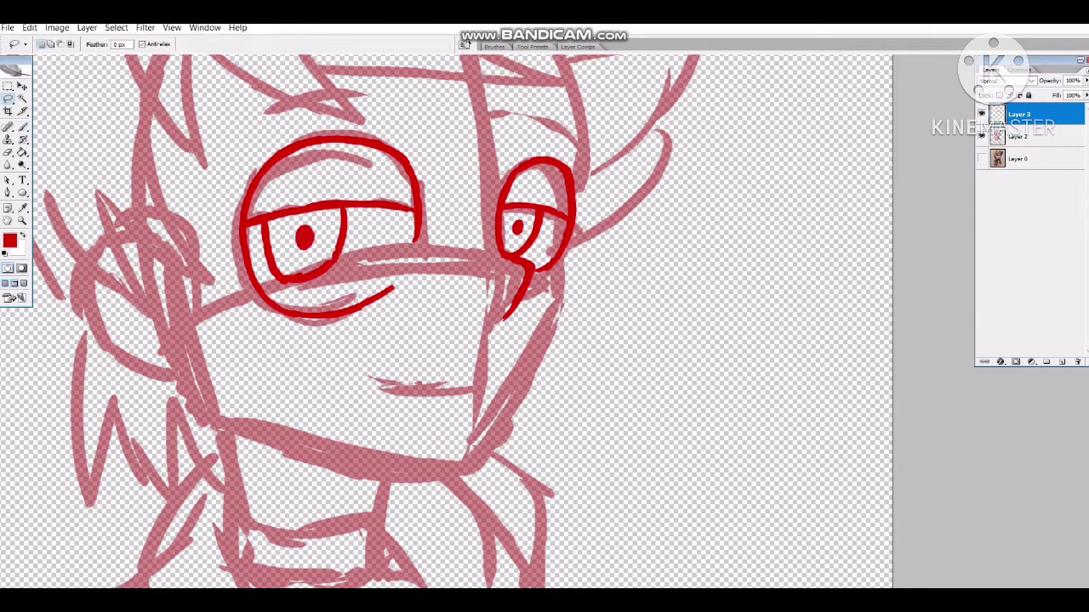
left_click_drag(340, 97, 336, 99)
key("ctrl+t")
left_click_drag(200, 390, 212, 382)
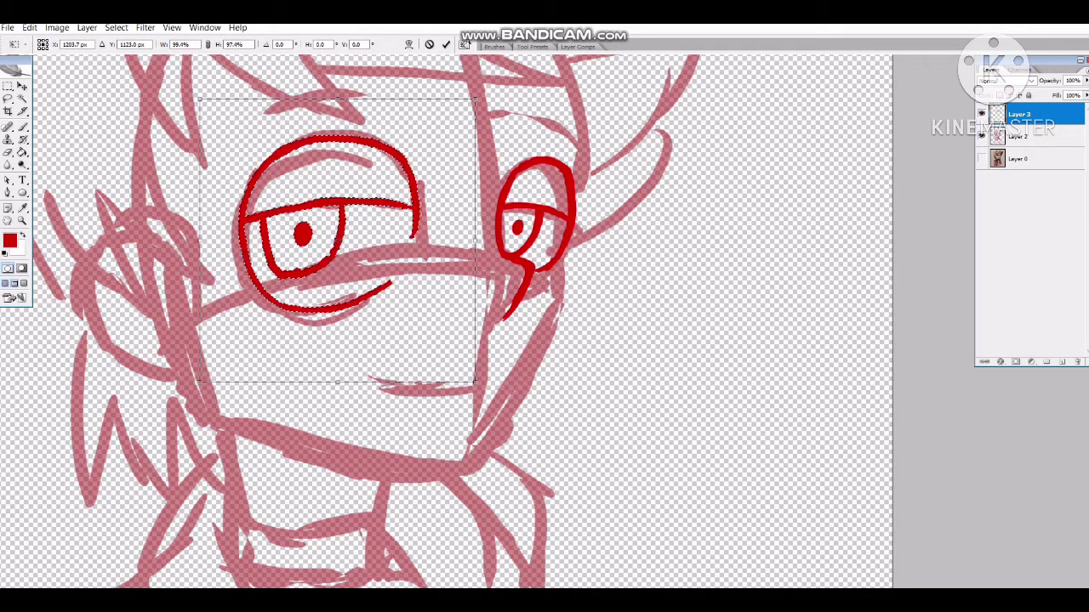
key("Return")
Lasso the inked right eye with the nose line and enlarge it to about 107% width and 108.9% height.
left_click_drag(501, 150, 486, 318)
key("ctrl+t")
left_click_drag(524, 154, 524, 140)
left_click_drag(565, 230, 572, 228)
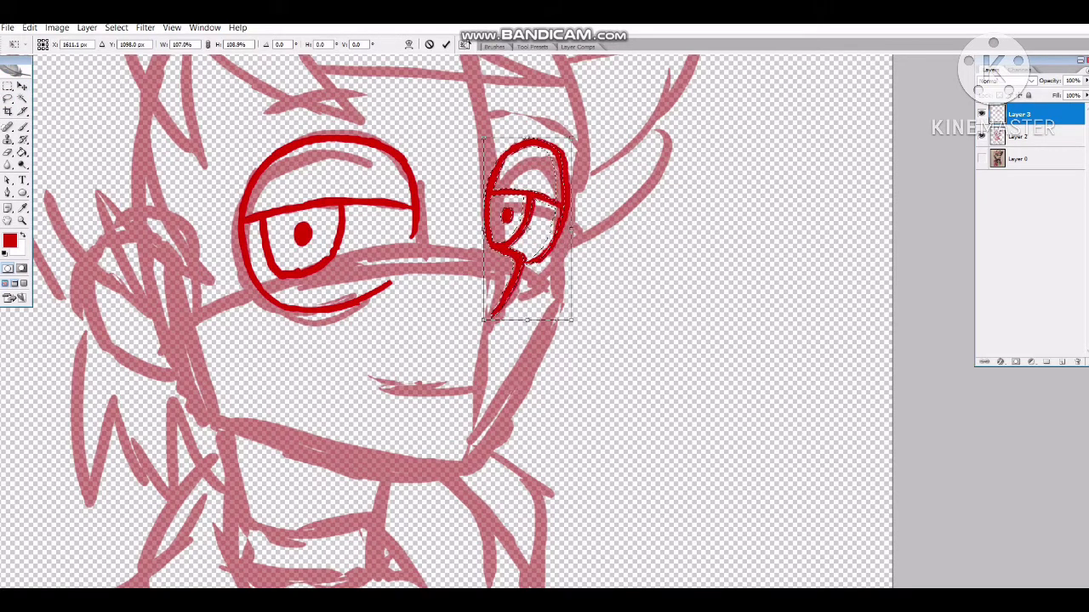
key("Return")
Ink the face contour from the right cheek around the chin and along the jaw to the left side.
key("b")
left_click_drag(595, 341, 549, 370)
mouse_move(539, 200)
left_mouse_down()
mouse_move(514, 322)
mouse_move(473, 453)
mouse_move(501, 355)
left_mouse_up()
mouse_move(519, 308)
left_mouse_down()
mouse_move(470, 369)
mouse_move(468, 393)
left_mouse_up()
left_click_drag(468, 393, 499, 359)
mouse_move(203, 236)
left_mouse_down()
mouse_move(370, 356)
mouse_move(431, 364)
left_mouse_up()
left_click_drag(443, 367, 502, 350)
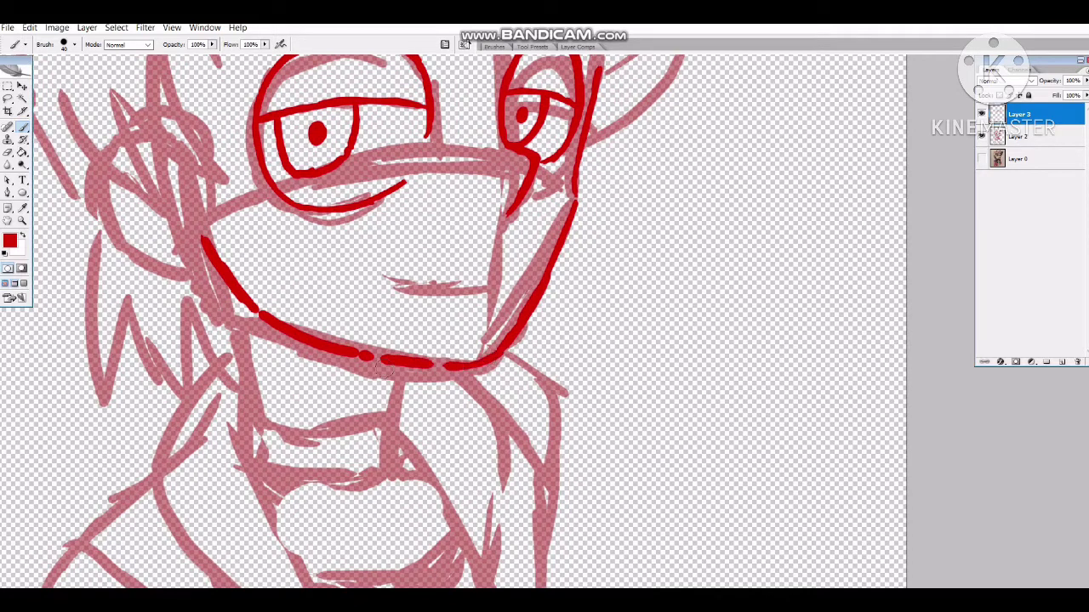
left_click_drag(363, 357, 408, 362)
left_click_drag(408, 362, 413, 310)
left_click_drag(508, 312, 536, 286)
Ink the ear and extend the right face contour from the cheek up to the forehead.
key("ctrl+plus")
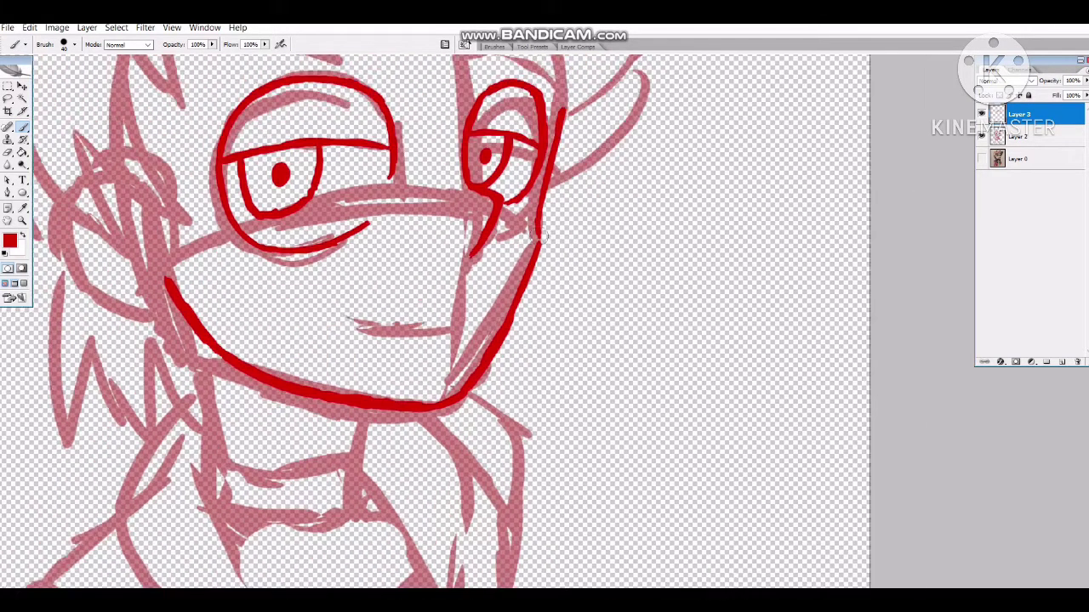
left_click_drag(544, 230, 523, 306)
left_click_drag(426, 255, 546, 329)
mouse_move(274, 259)
left_mouse_down()
mouse_move(219, 366)
mouse_move(307, 390)
left_mouse_up()
mouse_move(544, 255)
left_mouse_down()
mouse_move(426, 438)
mouse_move(376, 327)
left_mouse_up()
mouse_move(500, 167)
left_mouse_down()
mouse_move(525, 274)
mouse_move(521, 228)
left_mouse_up()
left_click_drag(383, 340, 432, 327)
Ink both eyebrows and the mouth line with a small mark at its corner.
left_click_drag(246, 213, 365, 202)
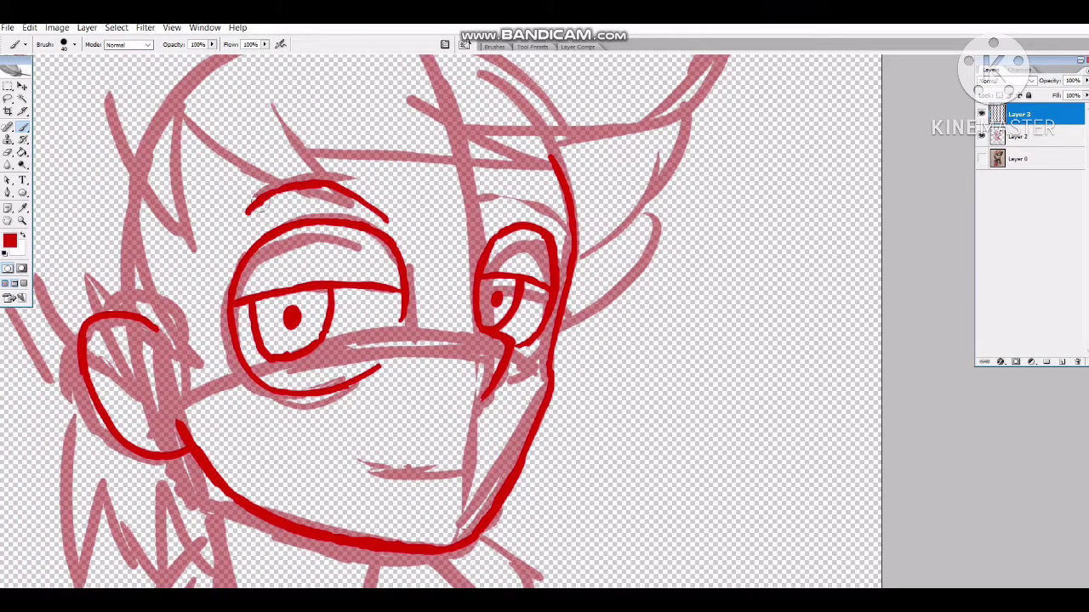
key("ctrl+minus")
left_click_drag(382, 426, 450, 260)
left_click_drag(409, 318, 490, 311)
key("ctrl+plus")
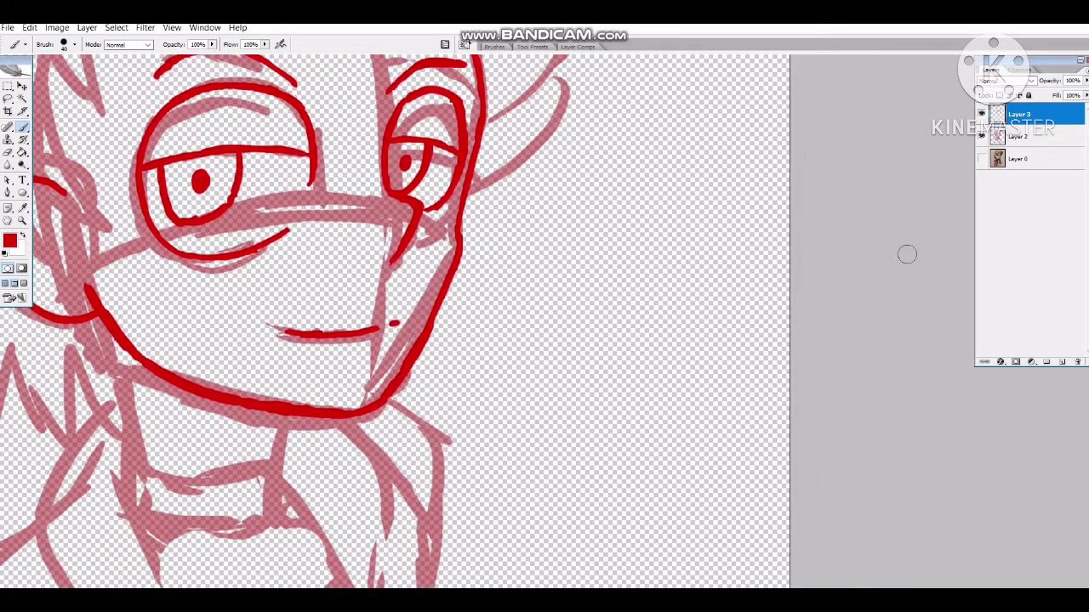
Create a new layer above the face lines and ink the first fringe lock over the left eyebrow.
left_click(1061, 362)
key("ctrl+minus")
left_click_drag(255, 155, 447, 256)
left_click_drag(379, 182, 481, 255)
key("ctrl+plus")
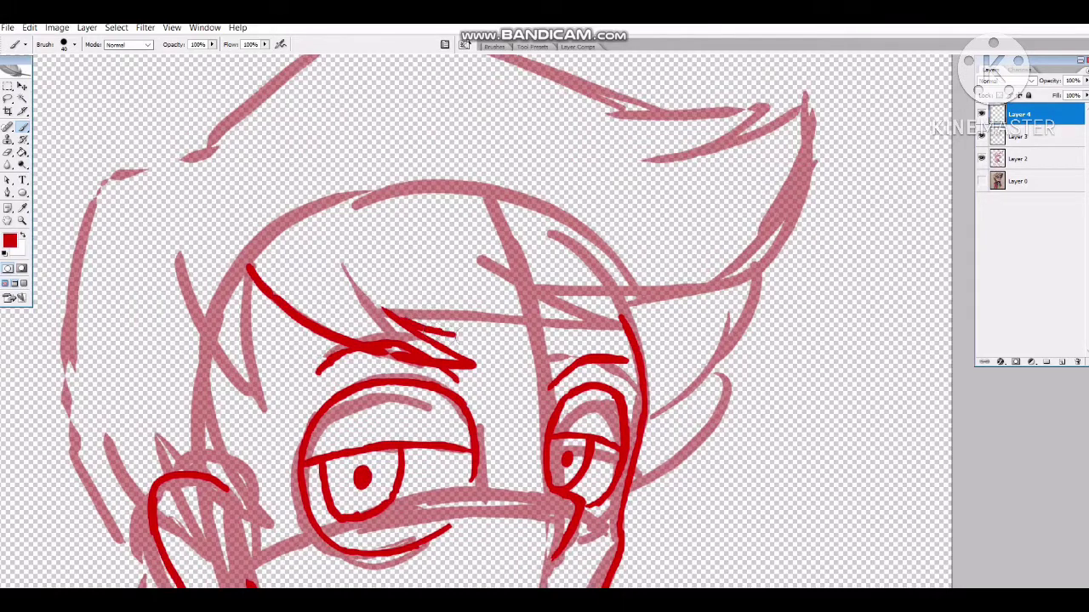
Ink the fringe's lower edge across the forehead and the underside of the quiff sweeping up to its tip.
left_click_drag(439, 340, 643, 315)
left_click_drag(510, 340, 343, 313)
left_click_drag(406, 303, 582, 262)
left_click_drag(499, 296, 607, 262)
left_click_drag(425, 255, 364, 316)
left_click_drag(548, 265, 493, 313)
left_click_drag(582, 165, 510, 304)
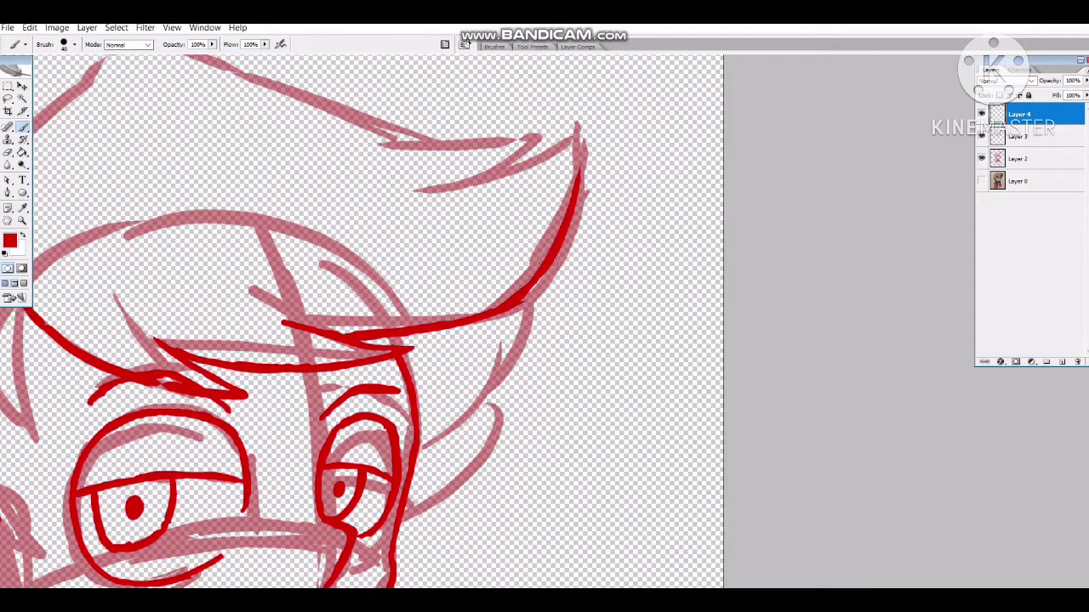
Ink the quiff's pointed tip and the hair's top contour over the crown.
left_click_drag(510, 255, 455, 340)
left_click_drag(362, 287, 523, 214)
mouse_move(527, 217)
left_mouse_down()
mouse_move(511, 262)
mouse_move(529, 267)
left_mouse_up()
key("ctrl+minus")
key("ctrl+plus")
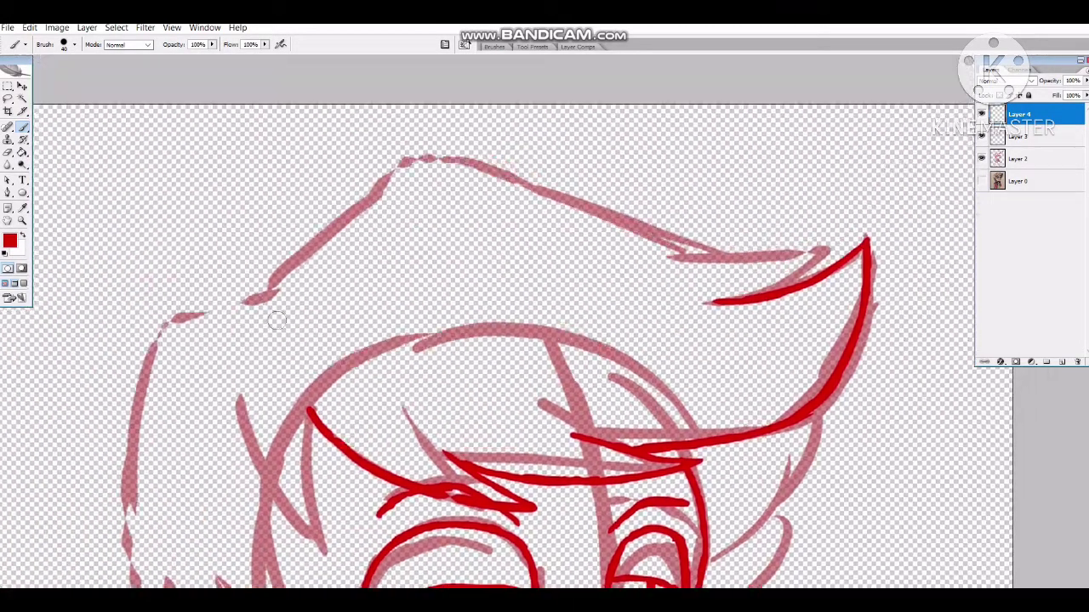
left_click_drag(275, 315, 838, 246)
left_click_drag(752, 290, 616, 300)
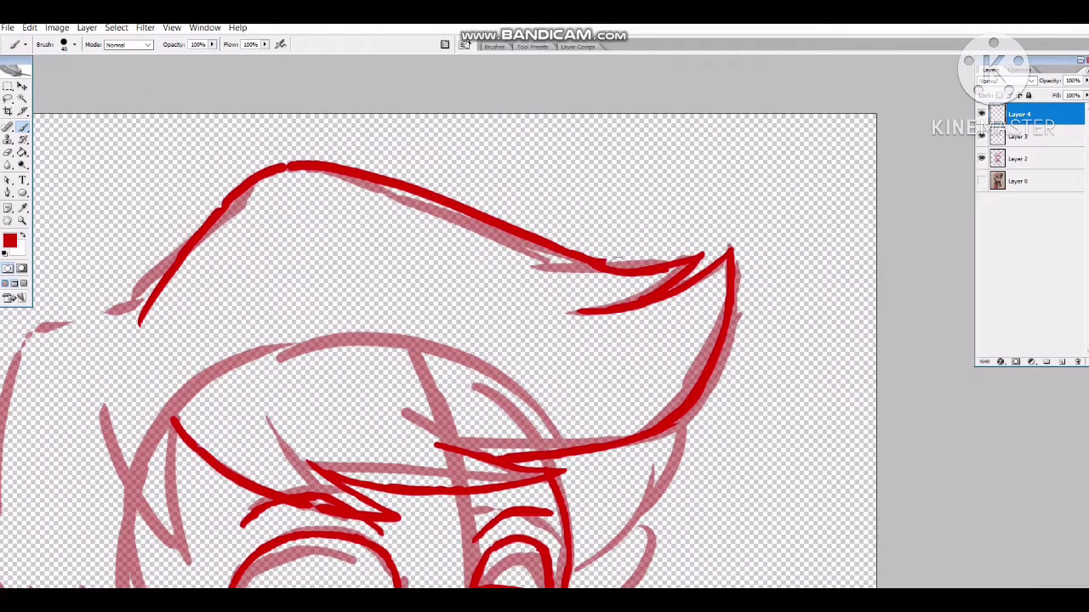
Erase the uneven part of the top hair contour near the quiff's tip and redraw it as a smooth curve.
key("e")
left_click_drag(563, 251, 634, 268)
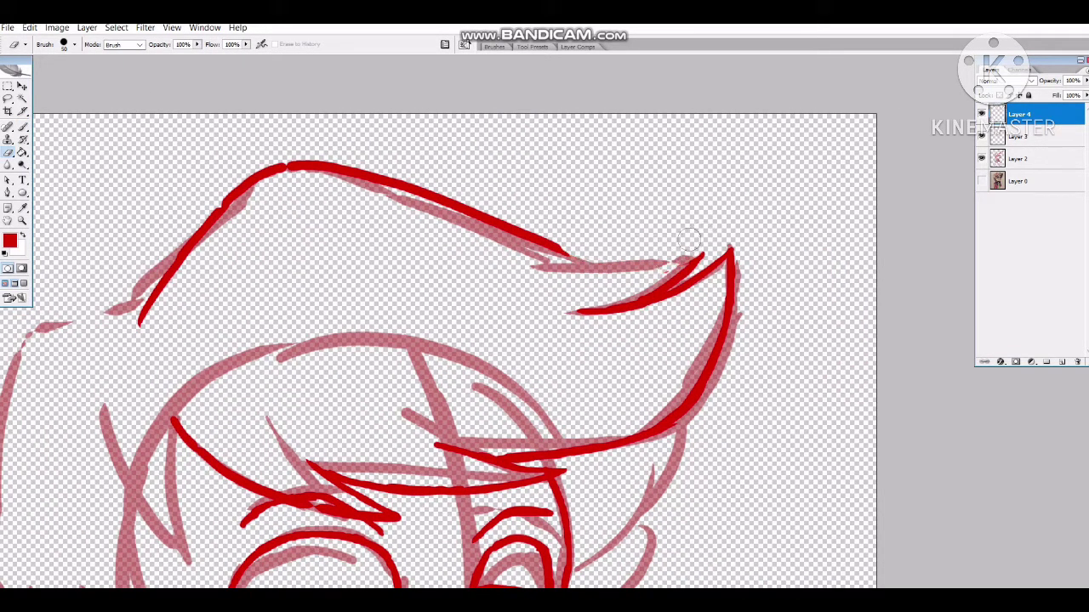
key("b")
left_click_drag(568, 252, 679, 258)
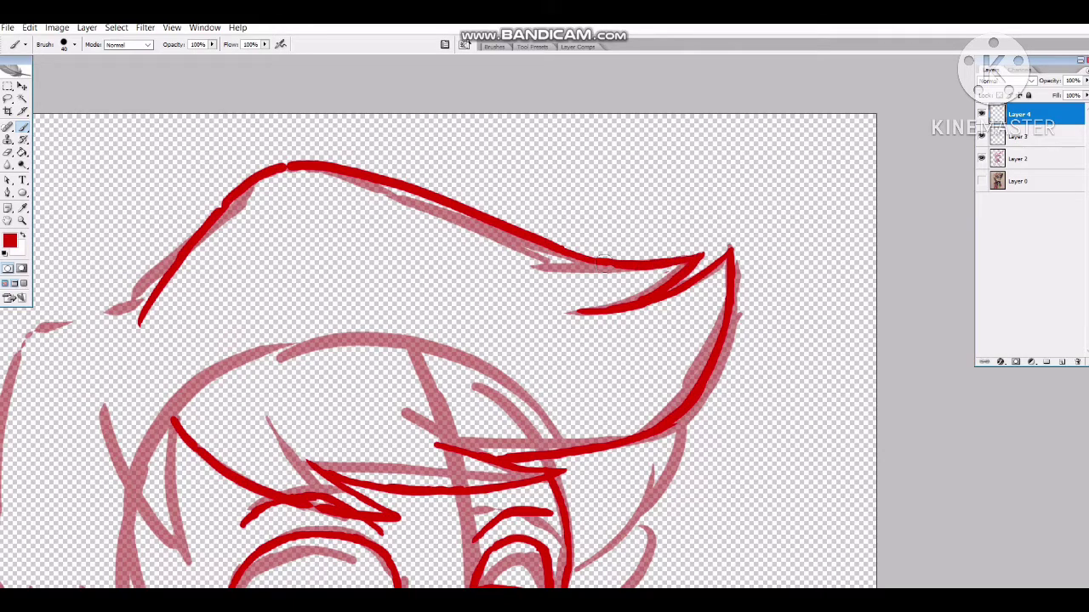
left_click_drag(216, 206, 316, 245)
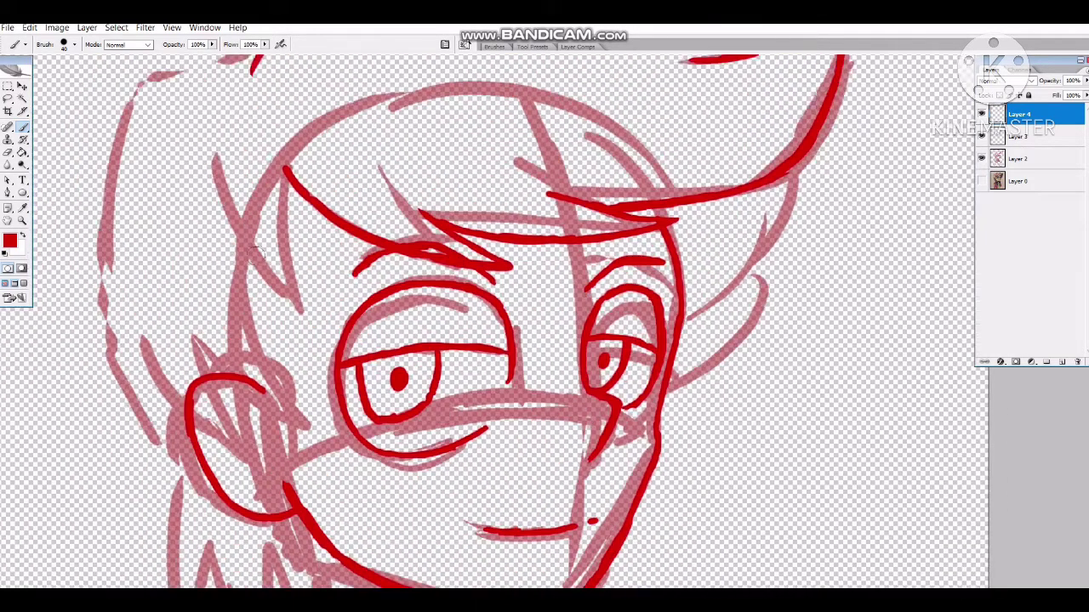
Ink the pointed side locks hanging in front of and across the ear, undoing a faulty stroke.
left_click_drag(228, 209, 312, 305)
left_click_drag(285, 171, 302, 290)
left_click_drag(232, 232, 315, 308)
key("ctrl+z")
left_click_drag(510, 341, 461, 217)
left_click_drag(201, 136, 274, 311)
left_click_drag(102, 199, 270, 319)
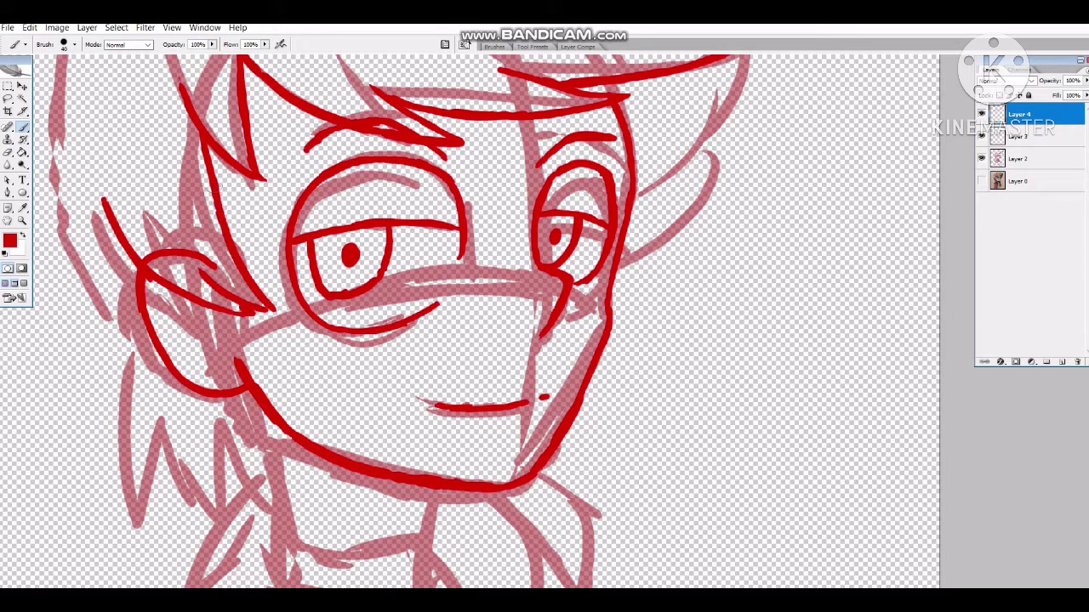
Ink the two hair spikes behind the right side of the face and clean up the hair lines with the eraser.
left_click_drag(468, 324, 468, 279)
left_click_drag(553, 148, 442, 288)
mouse_move(509, 249)
left_mouse_down()
mouse_move(451, 323)
mouse_move(415, 348)
left_mouse_up()
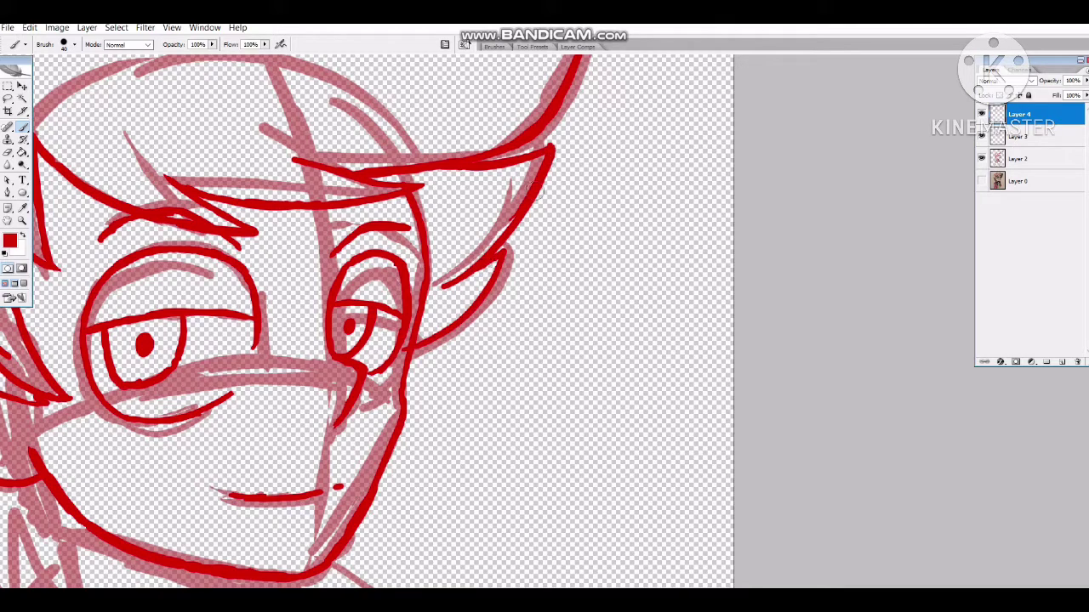
key("e")
mouse_move(467, 324)
left_mouse_down()
mouse_move(459, 366)
mouse_move(497, 544)
mouse_move(616, 510)
left_mouse_up()
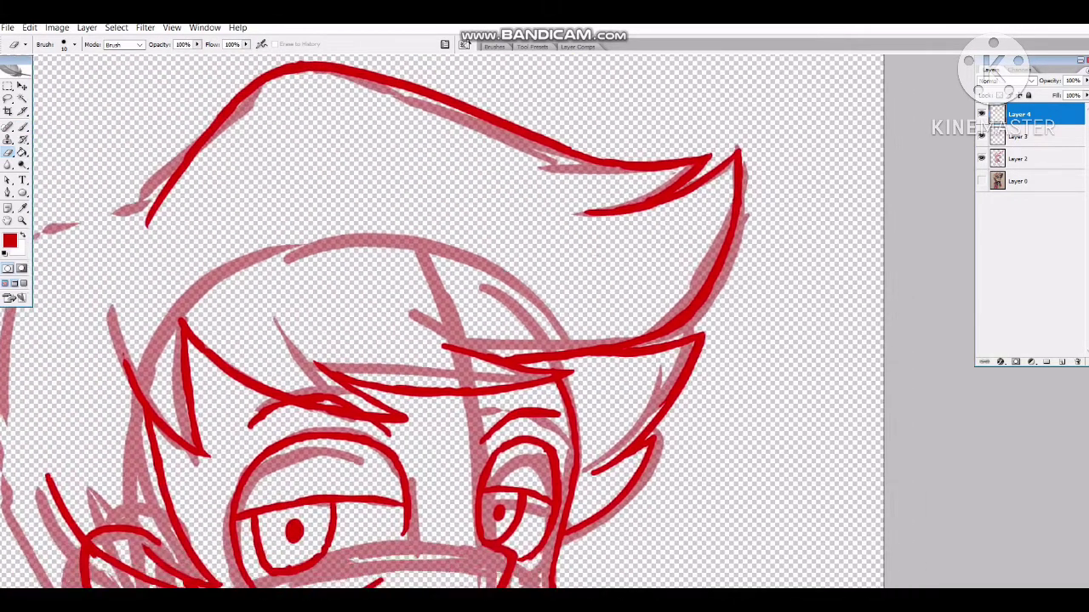
key("b")
left_click_drag(460, 476, 742, 362)
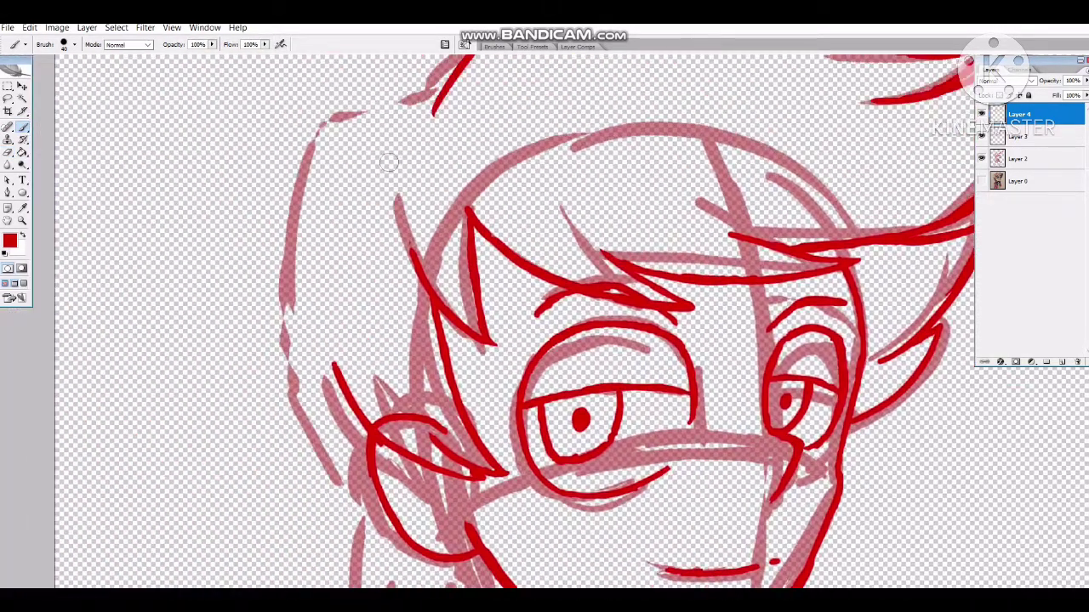
Ink the back-of-head hair contour from the crown down to the ear.
left_click_drag(426, 94, 298, 166)
left_click_drag(510, 383, 510, 289)
left_click_drag(307, 106, 313, 238)
left_click_drag(510, 382, 510, 288)
left_click_drag(277, 148, 336, 263)
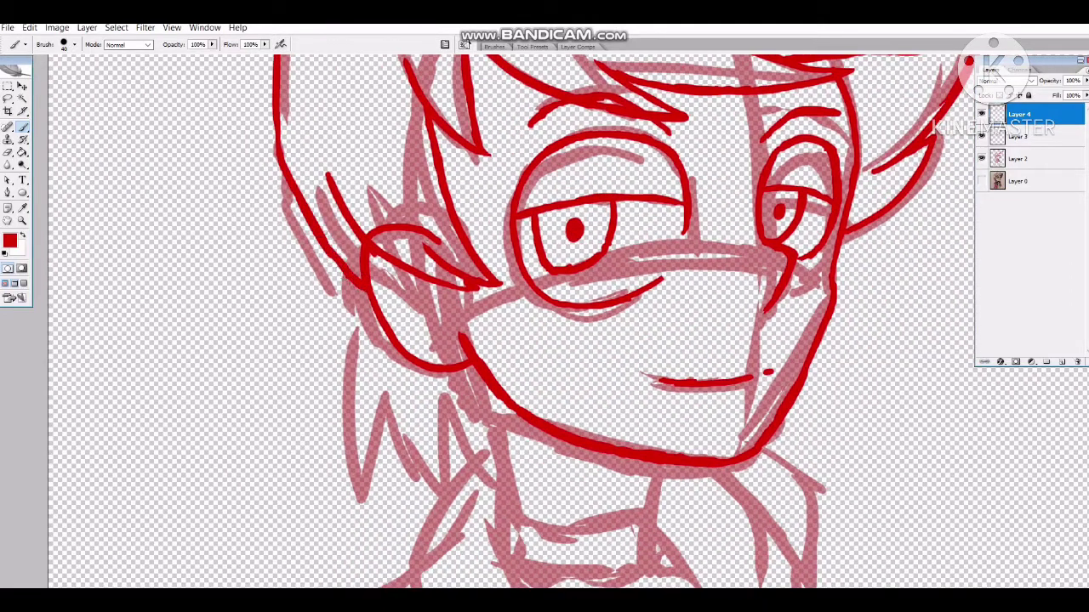
scroll(545, 323, "up", 1)
left_click_drag(328, 166, 315, 238)
scroll(544, 323, "up", 3)
left_click_drag(415, 219, 380, 226)
scroll(544, 323, "down", 3)
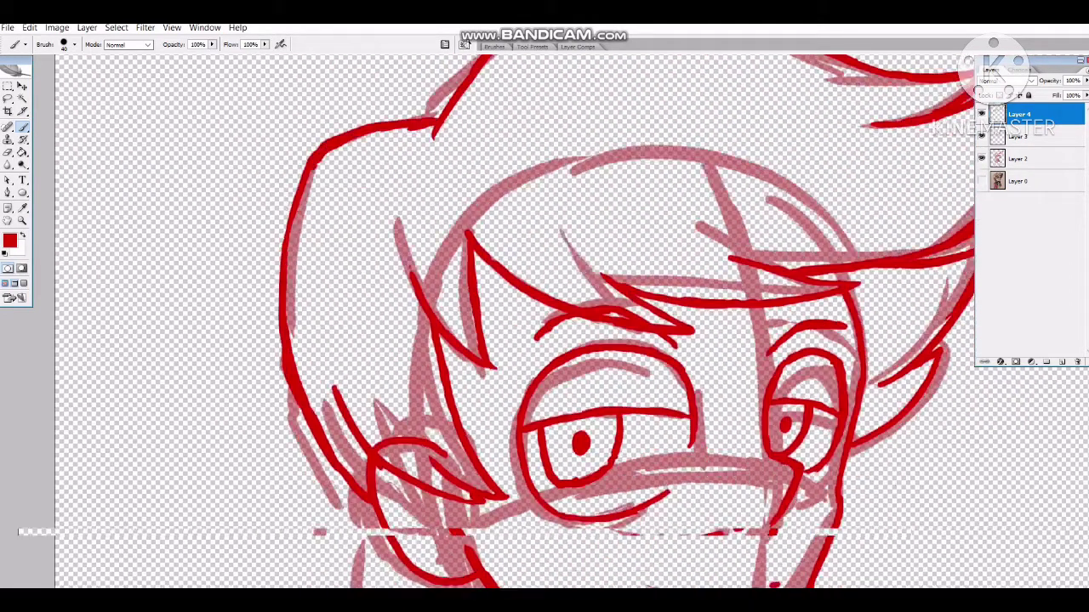
Ink the sides of the neck and the choker band's upper, lower and right edges, trimming the overlap with the eraser.
scroll(544, 323, "down", 3)
left_click_drag(362, 90, 364, 242)
scroll(544, 323, "down", 1)
left_click_drag(486, 119, 481, 223)
left_click_drag(334, 140, 472, 166)
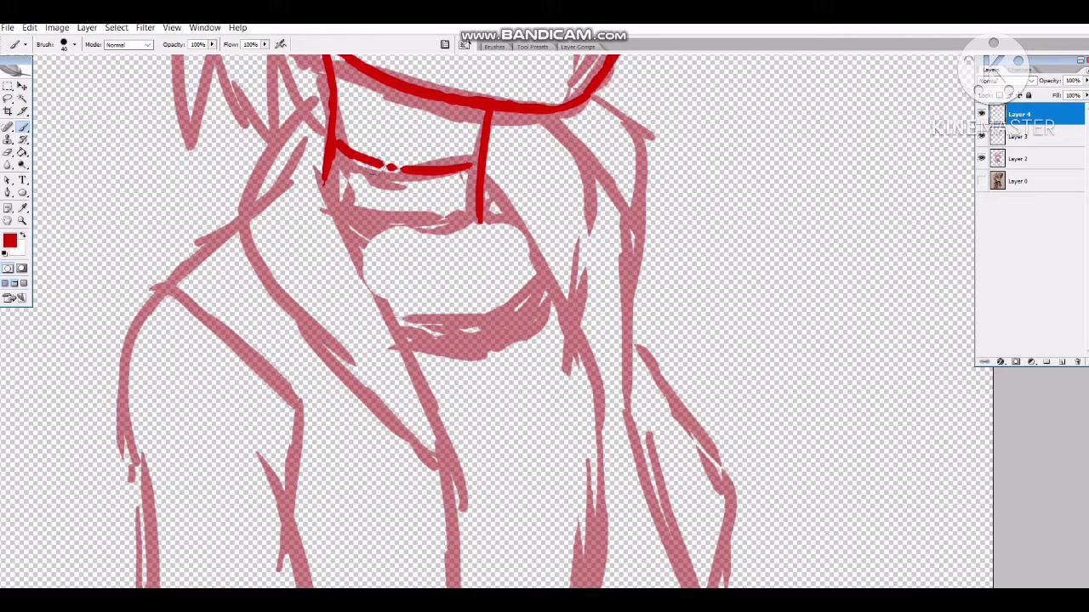
left_click_drag(334, 208, 482, 228)
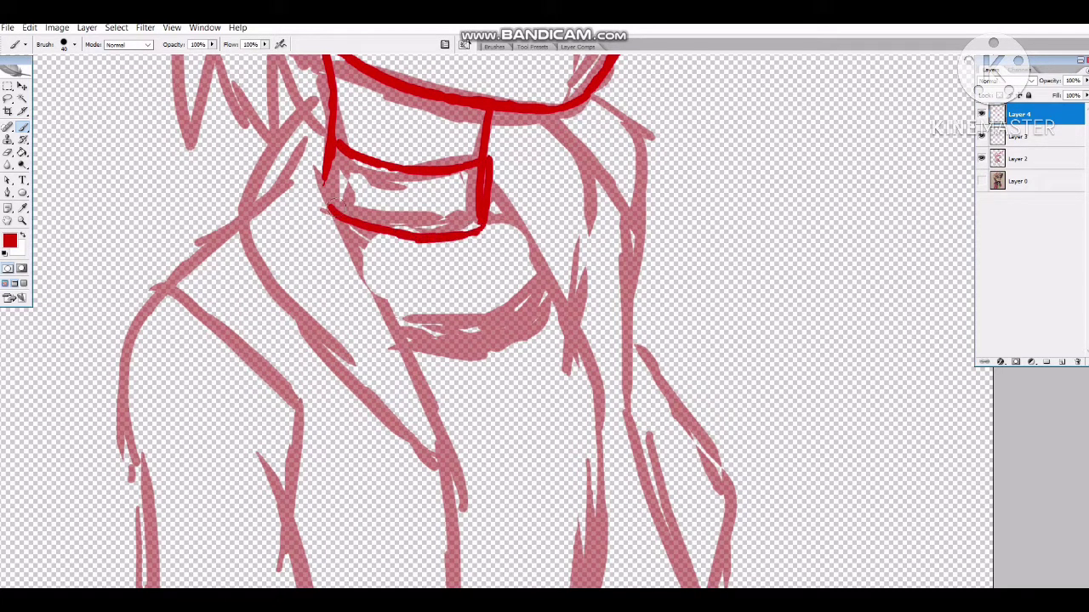
key("e")
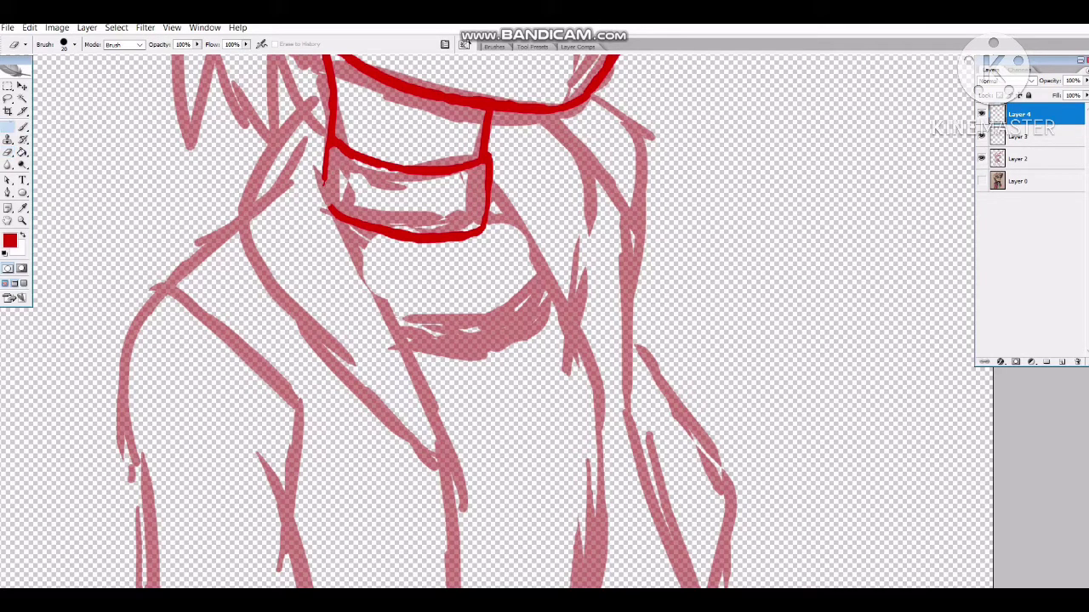
key("j")
Ink the jacket's left collar and pointed lapel from behind the neck down into the front opening, cleaning up crossing lines.
left_click_drag(306, 172, 347, 245)
key("b")
left_click_drag(315, 182, 289, 277)
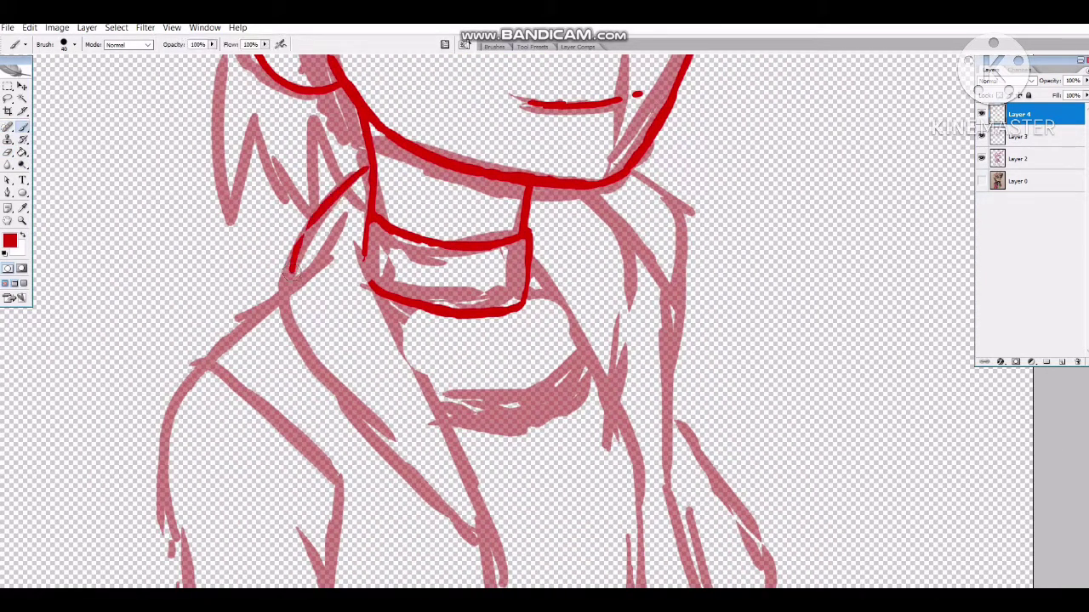
left_click_drag(374, 281, 349, 143)
left_click_drag(308, 92, 375, 189)
left_click_drag(382, 255, 322, 170)
left_click_drag(345, 102, 374, 200)
mouse_move(421, 132)
left_mouse_down()
mouse_move(592, 378)
mouse_move(566, 277)
left_mouse_up()
mouse_move(387, 127)
left_mouse_down()
mouse_move(421, 331)
mouse_move(544, 417)
left_mouse_up()
key("e")
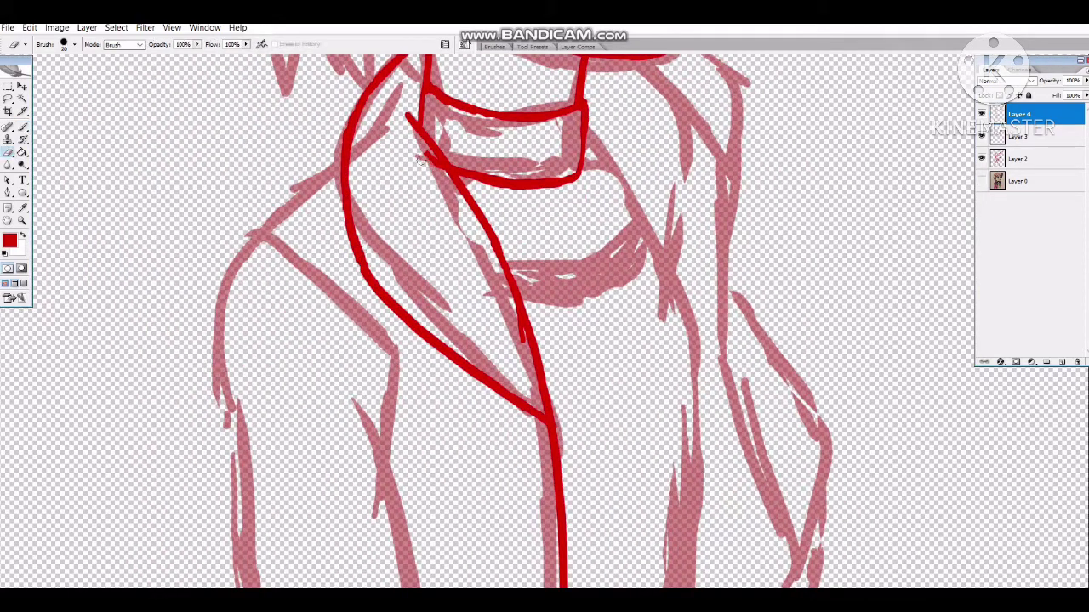
left_click_drag(476, 358, 584, 318)
Ink the left shoulder and sleeve with the armpit fold, plus the front-opening edge below the choker's right side.
key("b")
mouse_move(527, 409)
left_mouse_down()
mouse_move(528, 250)
mouse_move(382, 334)
left_mouse_up()
left_click_drag(298, 127, 428, 587)
mouse_move(231, 181)
left_mouse_down()
mouse_move(366, 255)
mouse_move(392, 340)
mouse_move(387, 391)
left_mouse_up()
mouse_move(858, 264)
left_mouse_down()
mouse_move(883, 348)
mouse_move(738, 471)
mouse_move(689, 337)
mouse_move(689, 166)
left_mouse_up()
left_click_drag(419, 56, 407, 296)
left_click_drag(409, 245, 429, 408)
left_click_drag(417, 170, 387, 574)
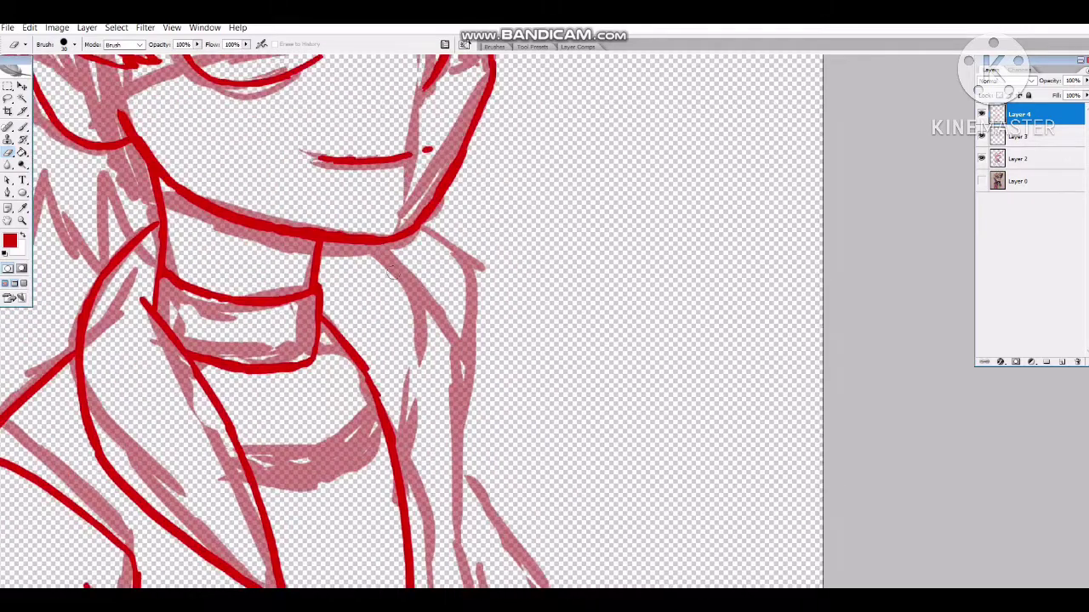
Ink the jacket's right collar and lapel edges from under the chin down to the front opening.
left_click_drag(383, 248, 411, 283)
mouse_move(408, 341)
left_mouse_down()
mouse_move(361, 178)
mouse_move(365, 378)
left_mouse_up()
left_click_drag(366, 378, 342, 281)
left_click_drag(400, 77, 387, 204)
left_click_drag(387, 204, 388, 131)
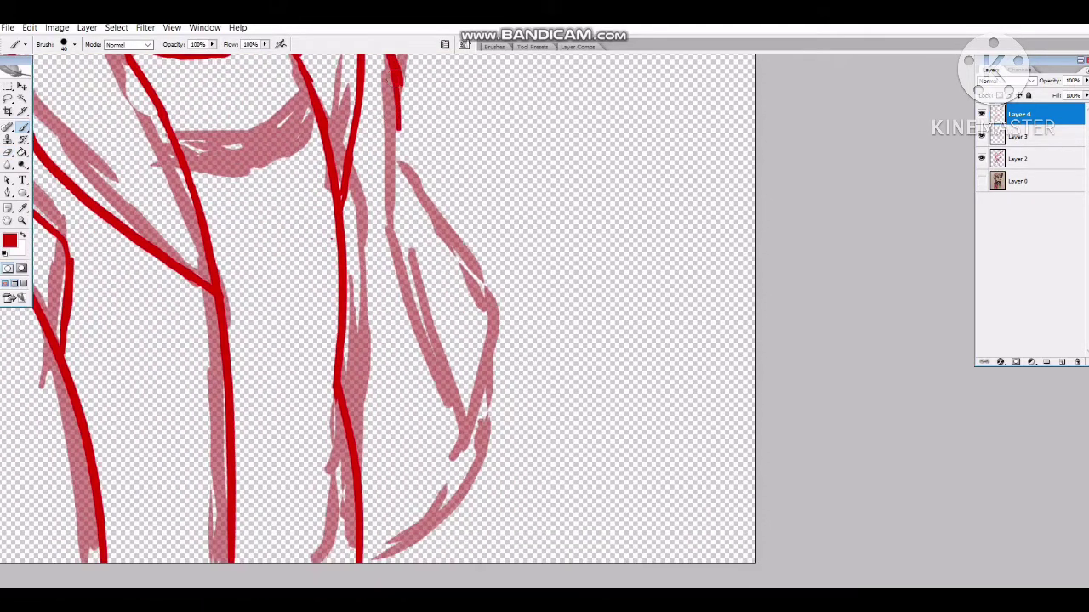
Ink the jacket's right side and far sleeve over the sketch, tidying the joins with the eraser.
left_click_drag(400, 86, 396, 263)
left_click_drag(395, 264, 385, 179)
mouse_move(383, 101)
left_mouse_down()
mouse_move(409, 204)
mouse_move(416, 464)
left_mouse_up()
key("e")
mouse_move(408, 281)
left_mouse_down()
mouse_move(387, 400)
mouse_move(375, 406)
left_mouse_up()
key("b")
key("ctrl+minus")
mouse_move(340, 255)
left_mouse_down()
mouse_move(357, 102)
mouse_move(347, 331)
mouse_move(297, 382)
mouse_move(252, 237)
mouse_move(320, 340)
mouse_move(299, 481)
left_mouse_up()
key("ctrl+plus")
left_click_drag(381, 480, 328, 473)
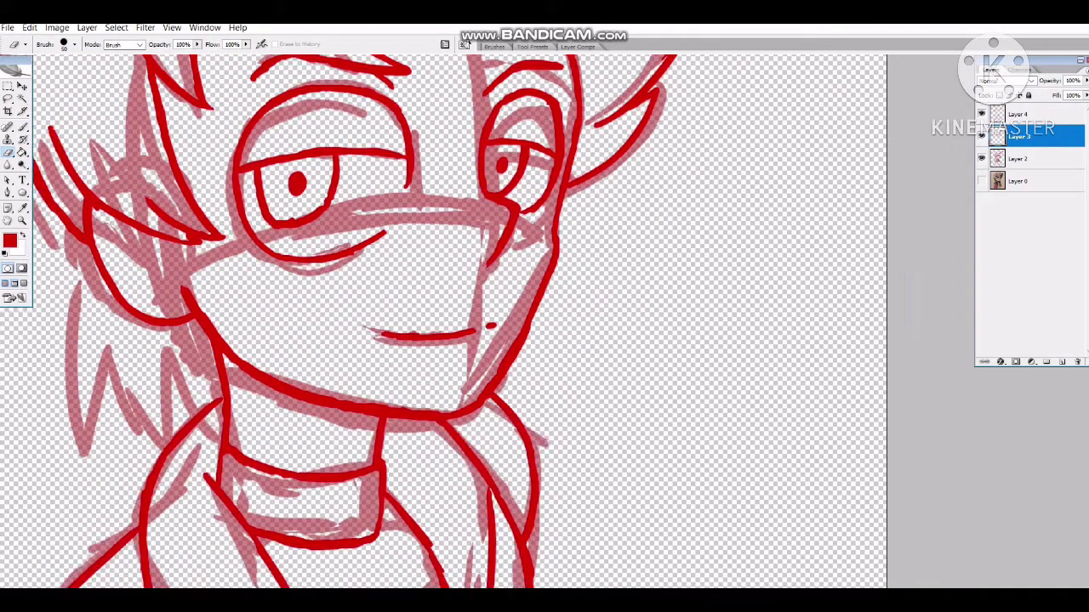
Ink the jagged hair strands hanging behind the ear at the nape and tidy where they meet the collar.
left_click(22, 126)
mouse_move(283, 187)
left_mouse_down()
mouse_move(297, 357)
mouse_move(327, 294)
mouse_move(416, 362)
left_mouse_up()
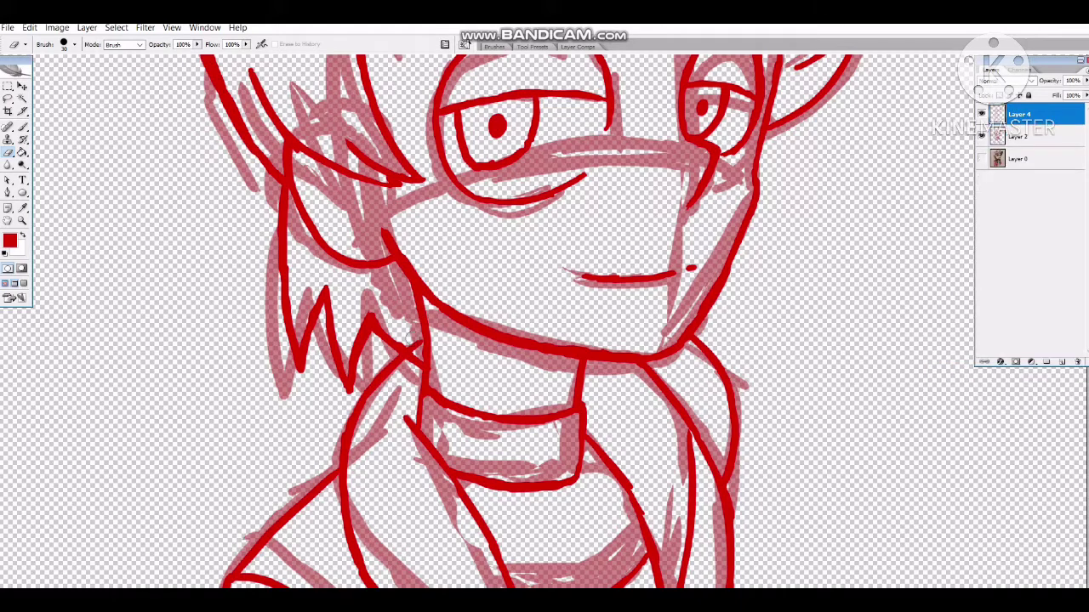
scroll(545, 323, "up", 3)
key("b")
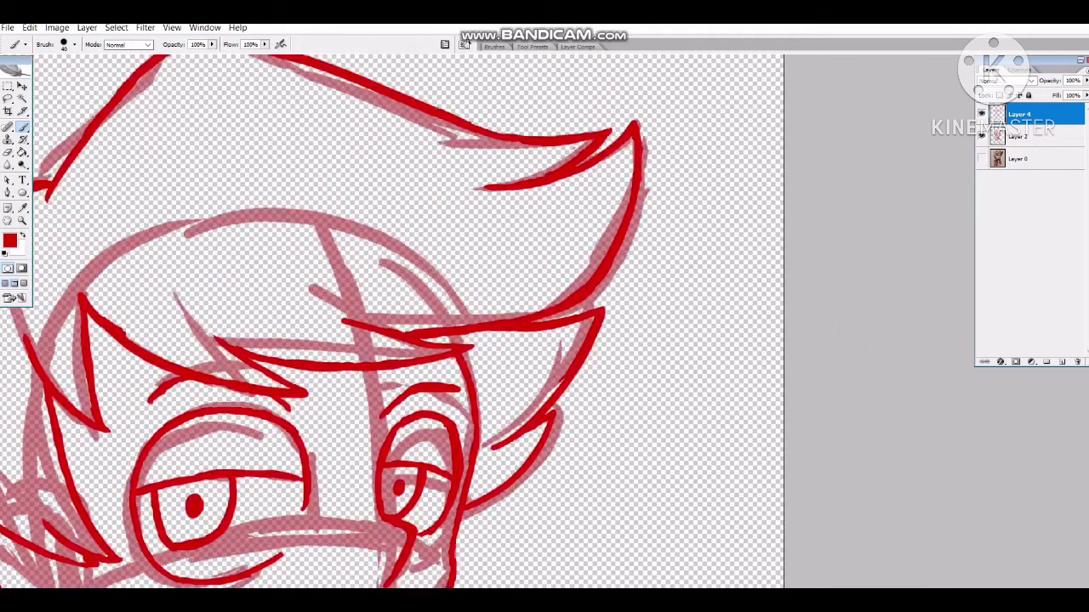
key("e")
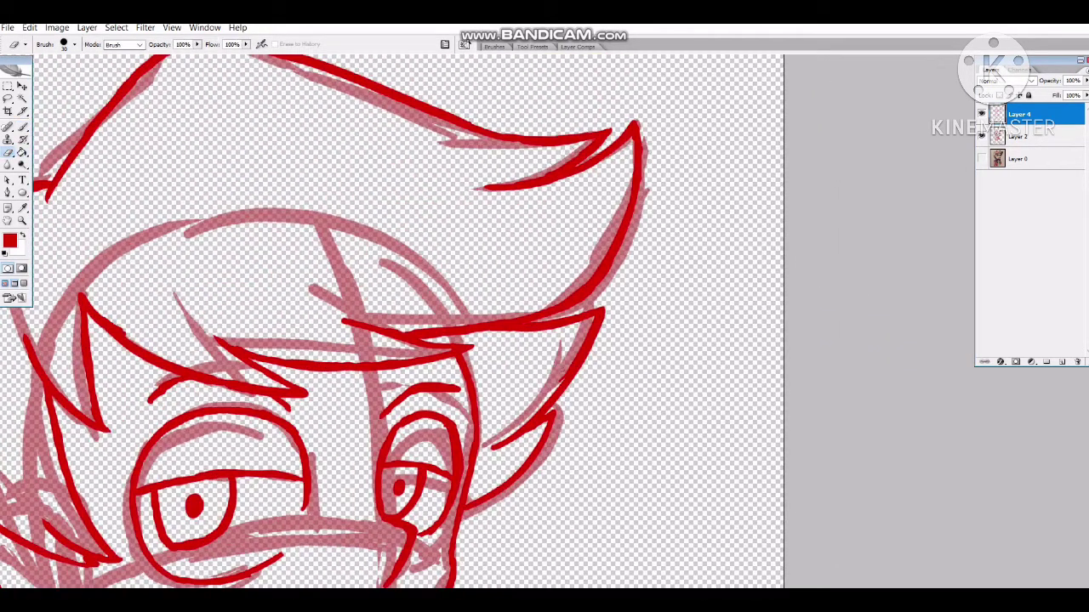
mouse_move(357, 544)
left_mouse_down()
mouse_move(455, 78)
mouse_move(608, 257)
left_mouse_up()
key("b")
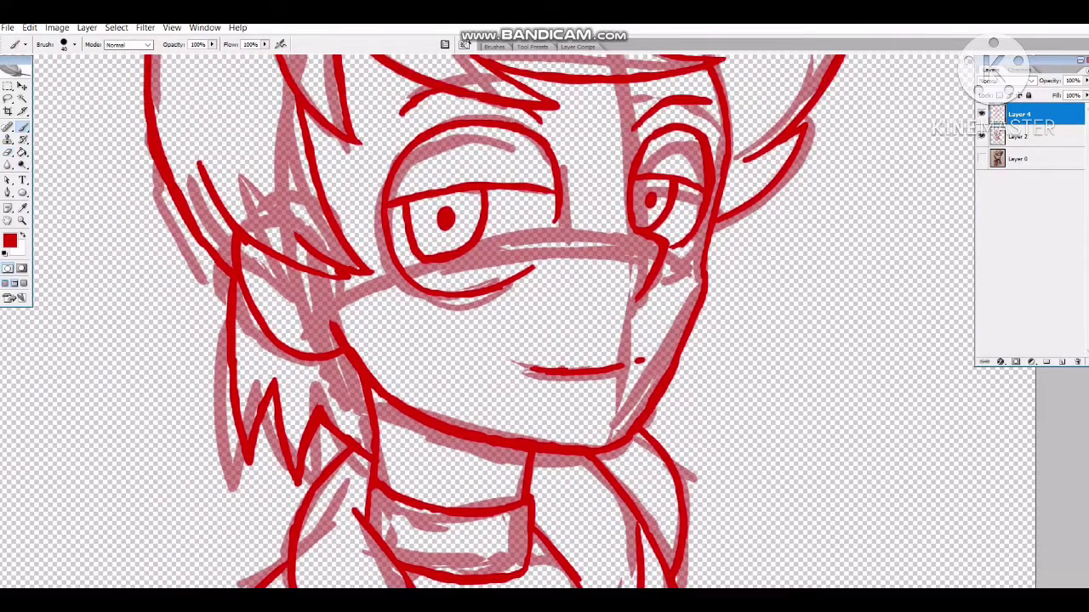
left_click_drag(476, 476, 417, 187)
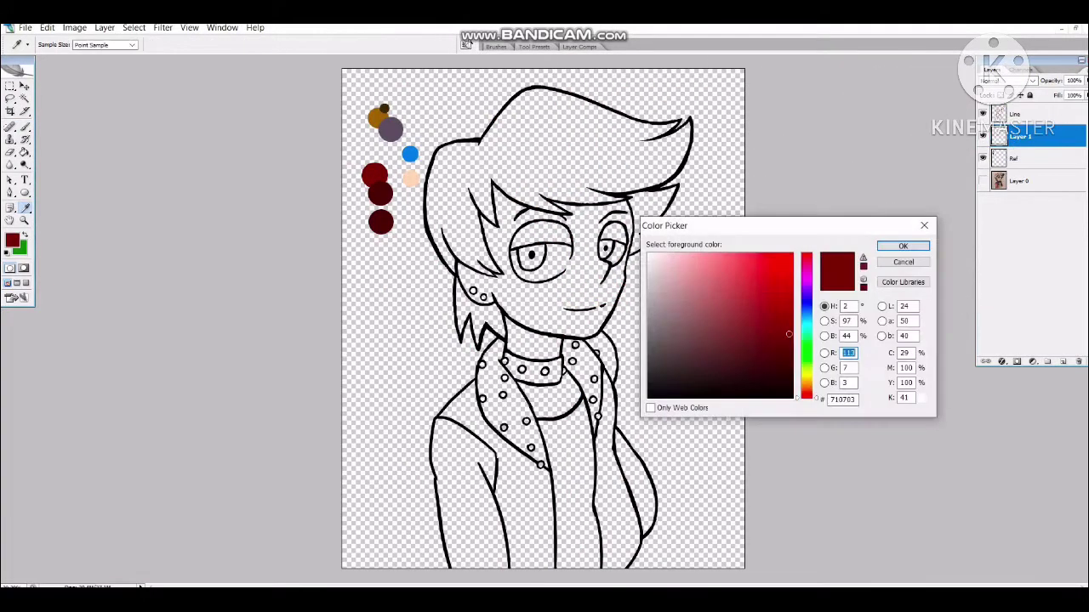
Set the foreground colour to bright red and paint a band inside the back-of-head contour on Layer 1.
key("Return")
key("b")
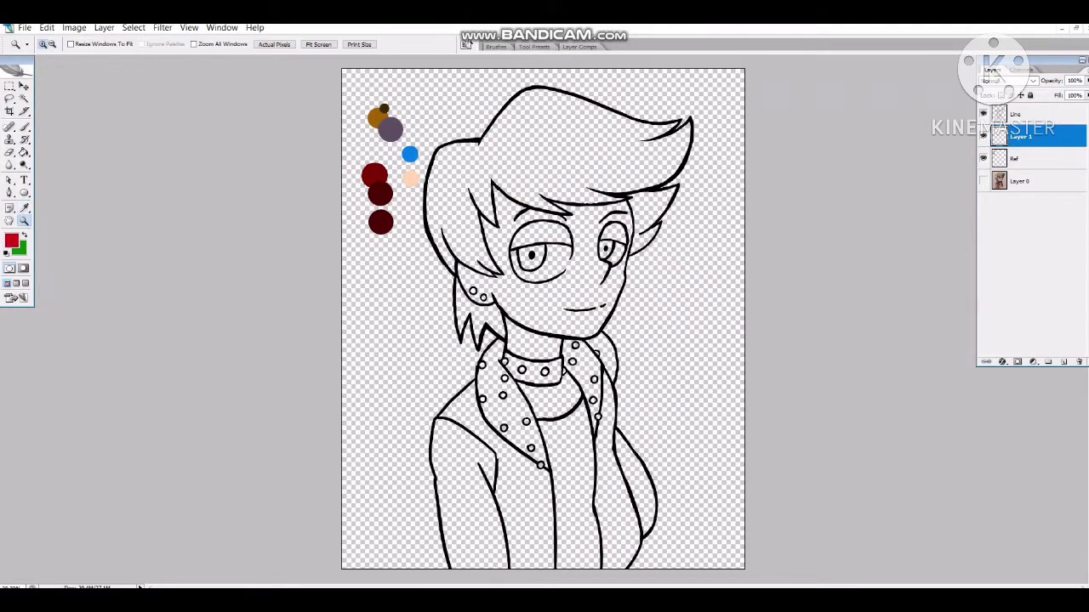
key("ctrl+plus")
left_click(349, 264)
scroll(350, 265, "up", 2)
mouse_move(366, 374)
left_mouse_down()
mouse_move(311, 281)
mouse_move(298, 213)
mouse_move(361, 121)
mouse_move(407, 104)
left_mouse_up()
scroll(413, 146, "up", 2)
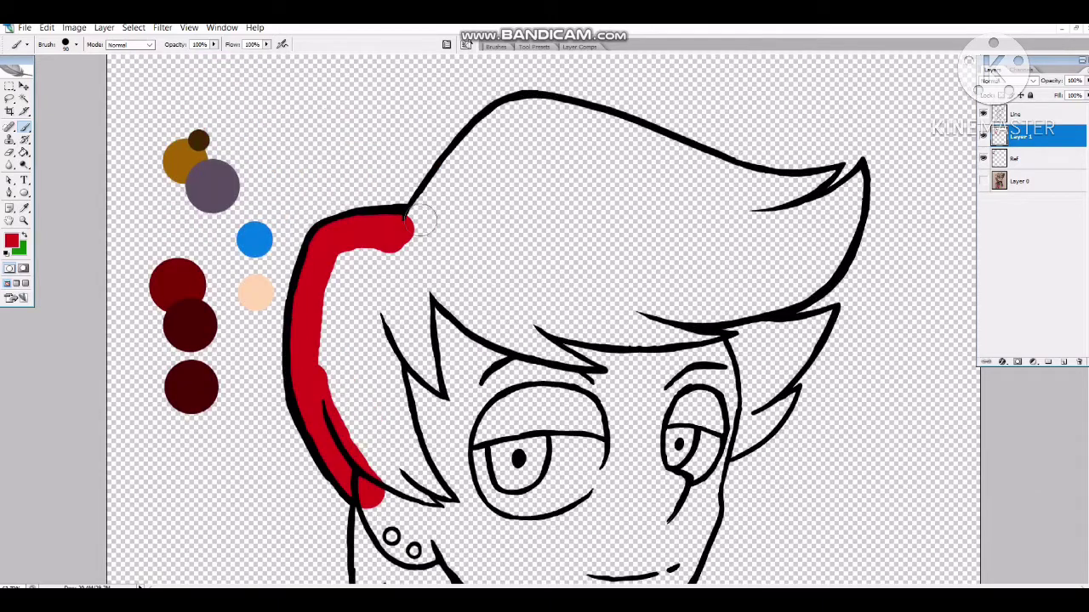
Continue the red band inside the top hair contour, around the quiff's tip and through the two right hair spikes.
mouse_move(405, 217)
left_mouse_down()
mouse_move(532, 104)
mouse_move(646, 149)
mouse_move(813, 193)
left_mouse_up()
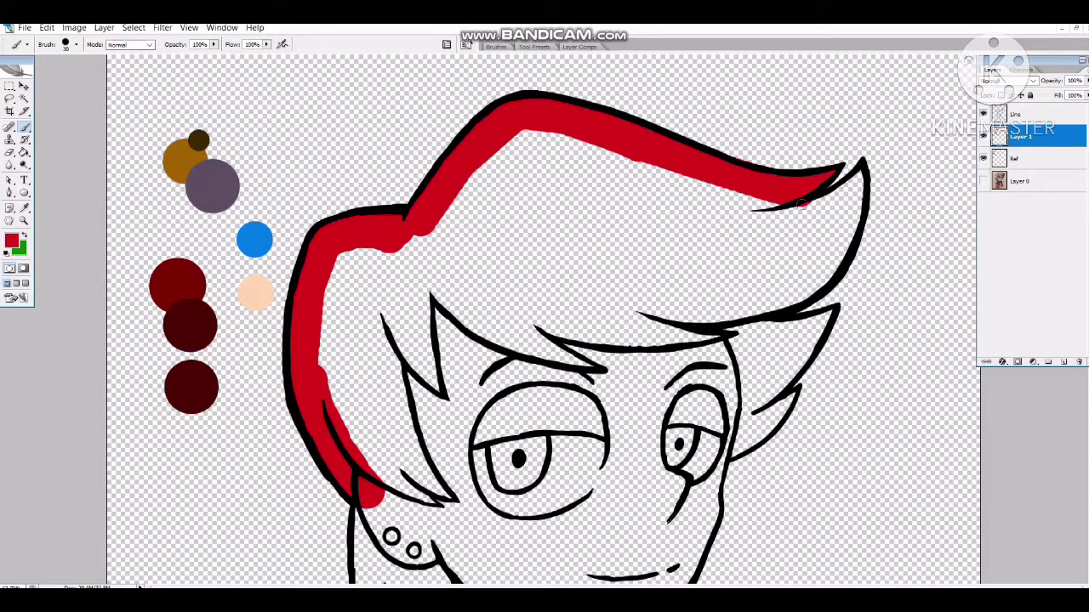
mouse_move(851, 197)
left_mouse_down()
mouse_move(834, 285)
mouse_move(774, 305)
mouse_move(812, 332)
left_mouse_up()
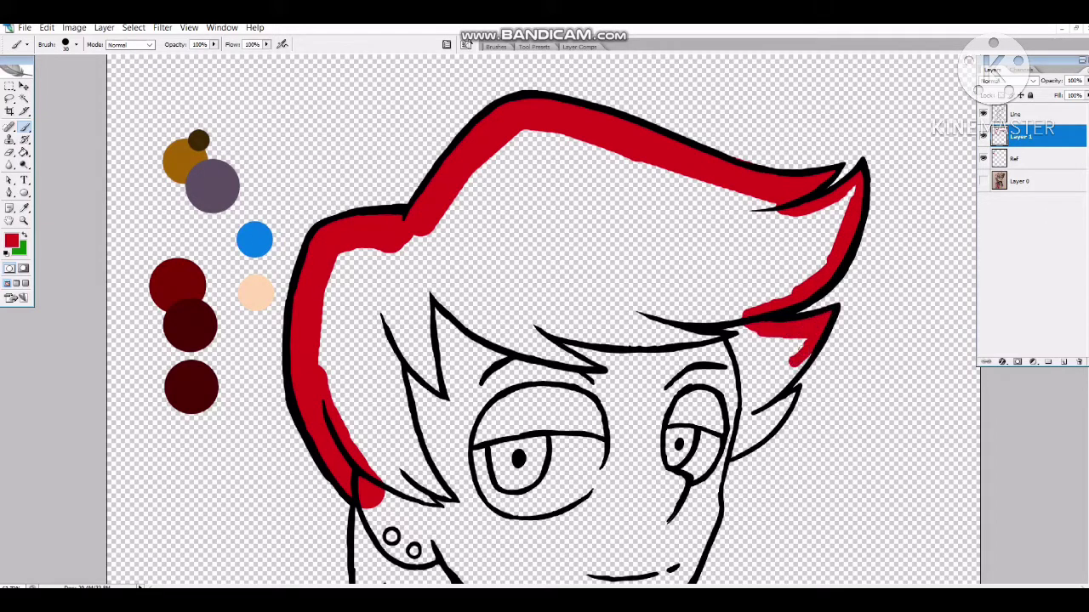
scroll(542, 320, "down", 2)
mouse_move(798, 230)
left_mouse_down()
mouse_move(733, 299)
mouse_move(718, 338)
left_mouse_up()
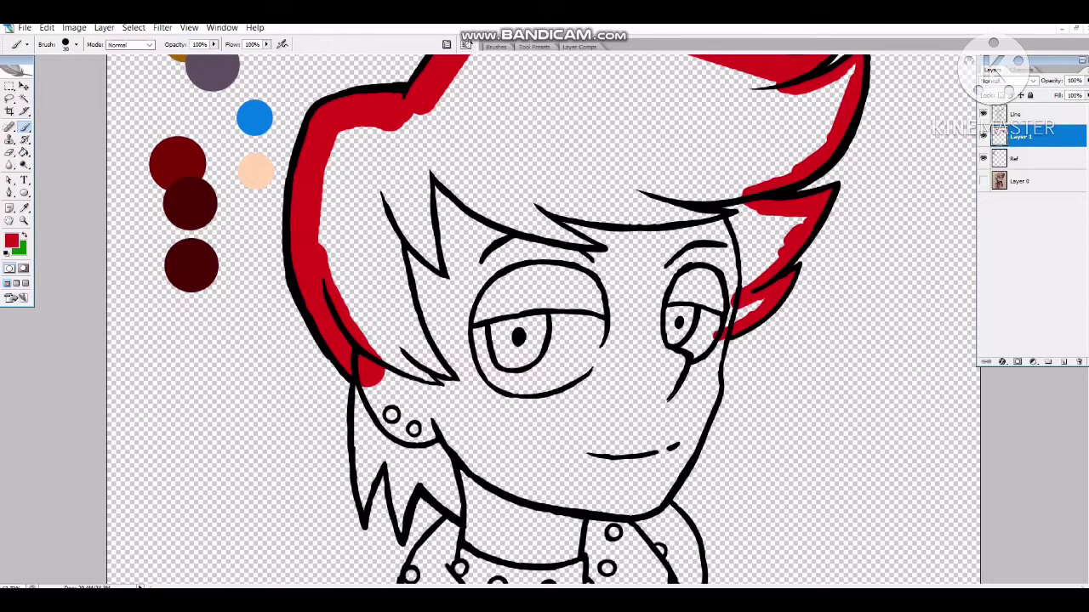
Paint the red band inside the face's right edge down to the chin and along the right collar's outer edge.
scroll(718, 338, "down", 1)
left_click_drag(721, 265, 672, 438)
left_click_drag(704, 311, 643, 453)
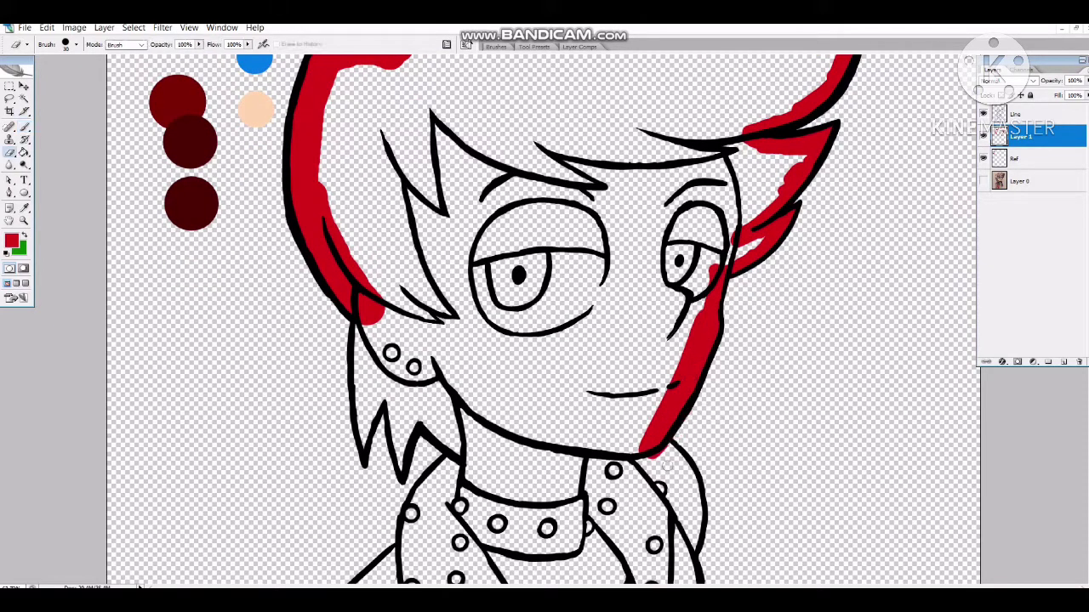
scroll(689, 425, "down", 3)
mouse_move(655, 285)
left_mouse_down()
mouse_move(691, 349)
mouse_move(683, 413)
left_mouse_up()
key("m")
key("b")
scroll(697, 426, "down", 3)
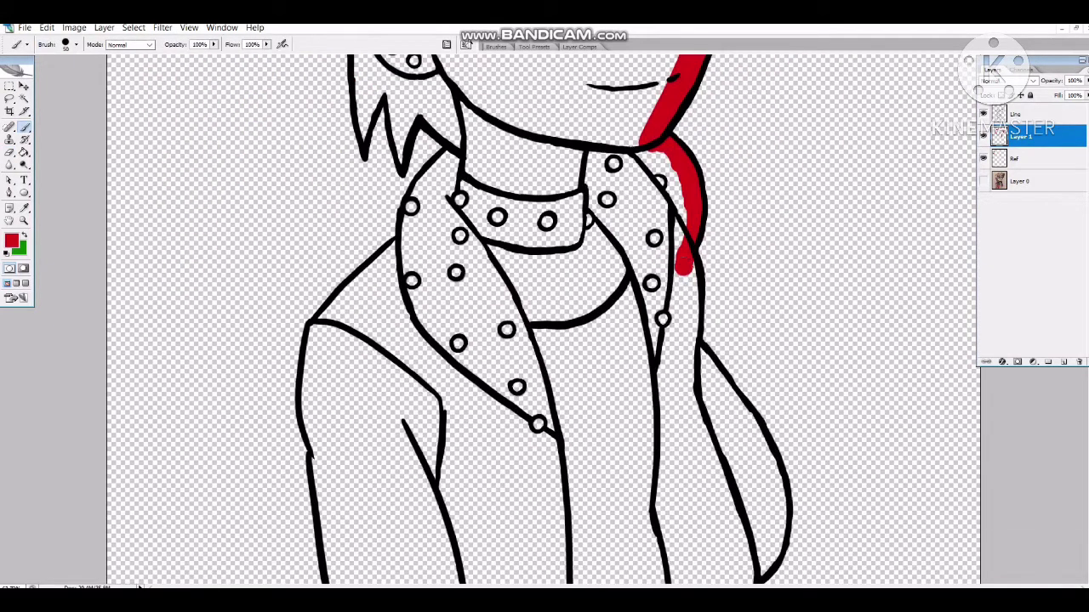
Extend the red band along the jacket's right side and far sleeve down to the canvas edge.
left_click_drag(681, 263, 690, 382)
scroll(690, 383, "down", 1)
mouse_move(676, 285)
left_mouse_down()
mouse_move(731, 357)
mouse_move(746, 512)
mouse_move(702, 582)
left_mouse_up()
key("e")
key("ctrl+0")
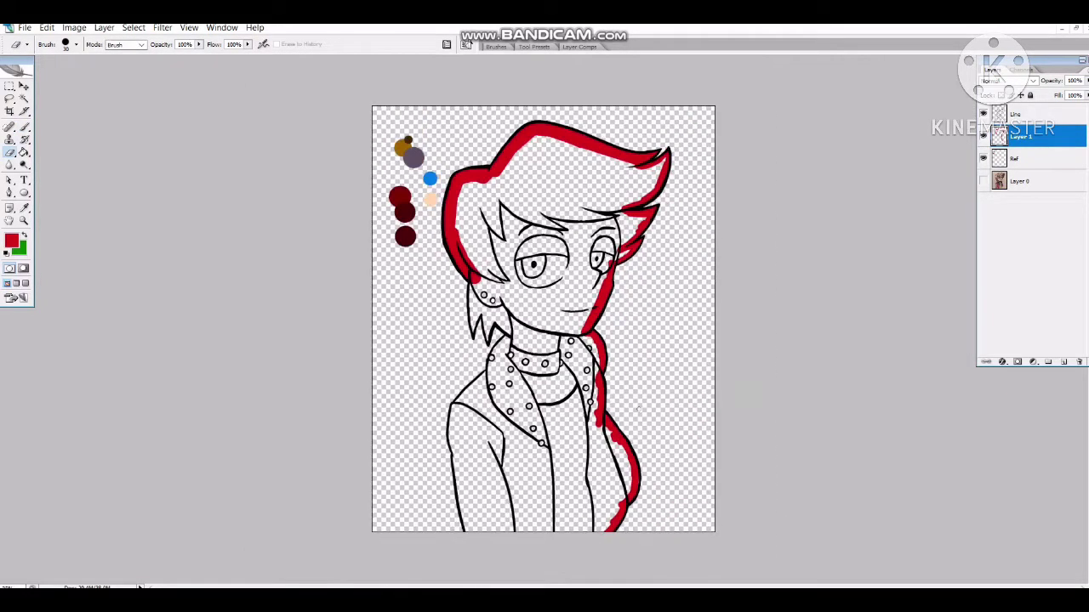
Close the red outline along the figure's bottom edge and up the lower part of the left sleeve.
key("b")
mouse_move(611, 525)
left_mouse_down()
mouse_move(467, 521)
mouse_move(347, 279)
mouse_move(330, 194)
left_mouse_up()
key("z")
left_click(471, 498)
key("b")
scroll(330, 194, "up", 3)
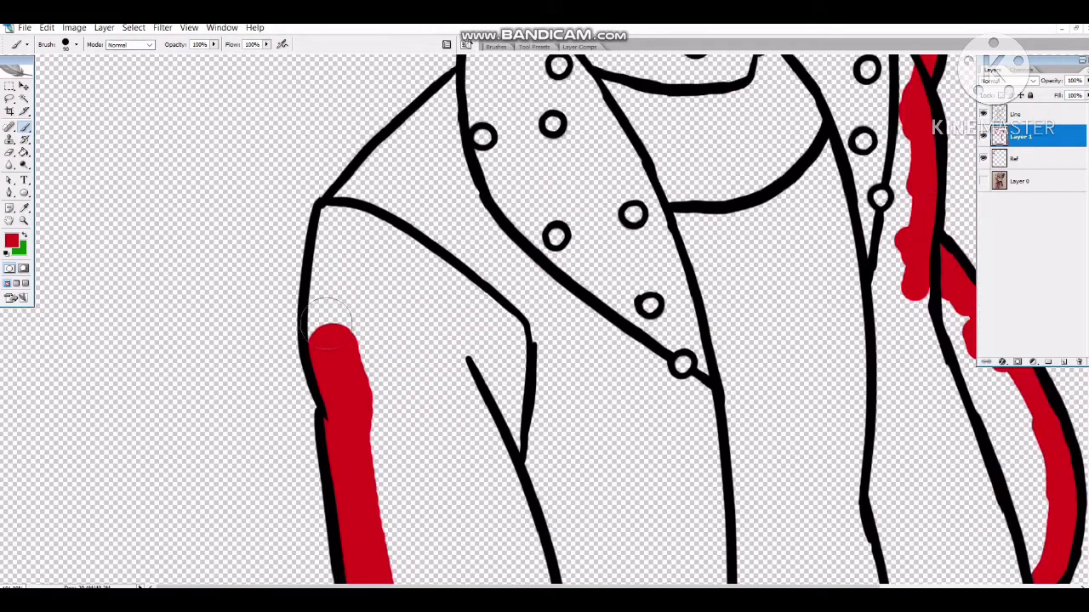
Paint the red band up the left sleeve, over the shoulder and inside the left collar to the neck.
left_click_drag(336, 336, 336, 211)
scroll(336, 210, "up", 3)
mouse_move(472, 212)
left_mouse_down()
mouse_move(368, 305)
mouse_move(493, 222)
left_mouse_up()
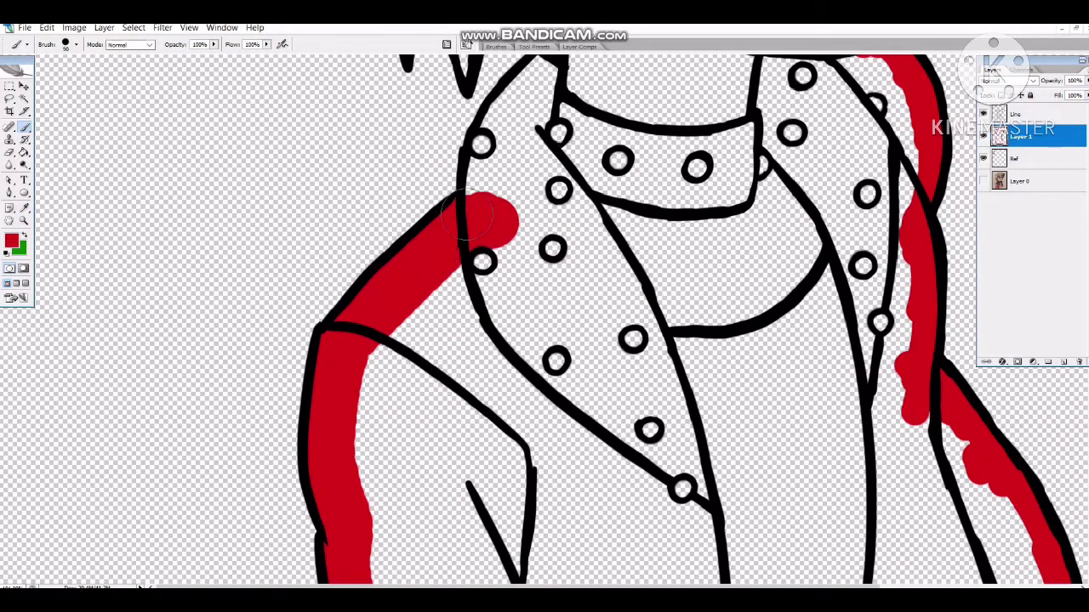
scroll(494, 221, "up", 3)
mouse_move(466, 308)
left_mouse_down()
mouse_move(510, 204)
mouse_move(534, 180)
mouse_move(472, 85)
left_mouse_up()
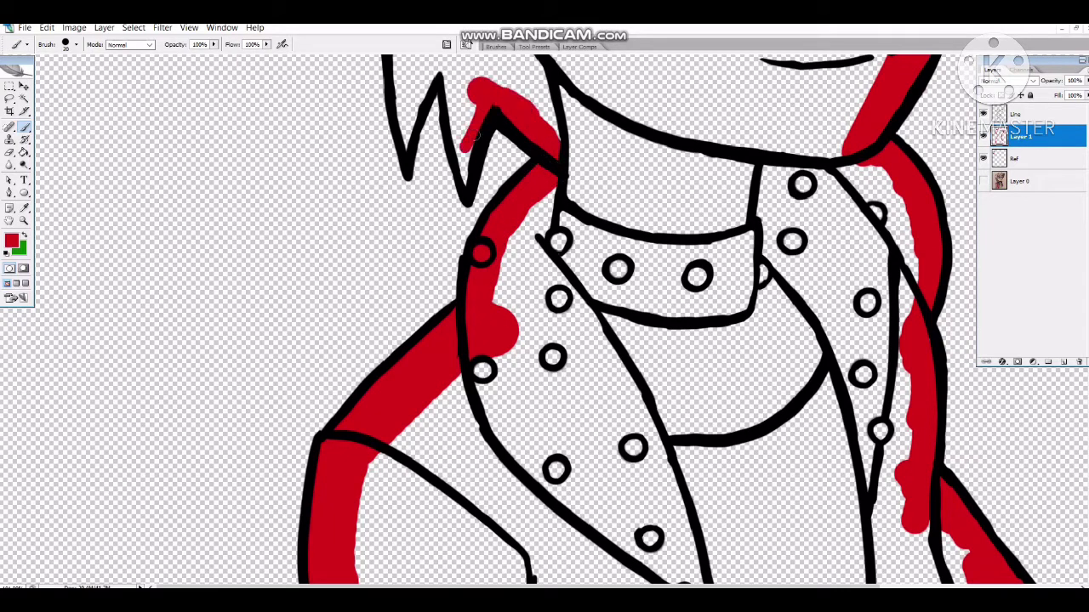
Paint red into the jagged nape hair spikes and up behind the ear to close the silhouette.
left_click_drag(466, 178, 444, 68)
left_click_drag(472, 127, 455, 66)
scroll(455, 66, "up", 3)
left_click_drag(442, 157, 406, 255)
scroll(409, 242, "up", 3)
left_click_drag(398, 175, 412, 272)
Fill the character silhouette inside the painted outline with red using the Paint Bucket.
key("ctrl+minus")
key("ctrl+minus")
key("g")
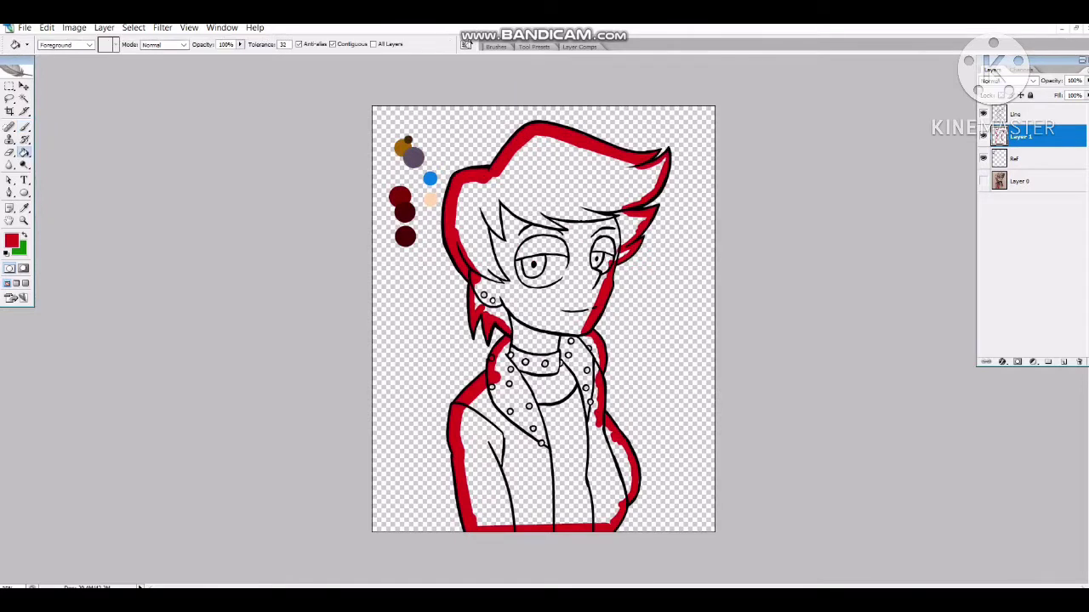
left_click(553, 383)
key("b")
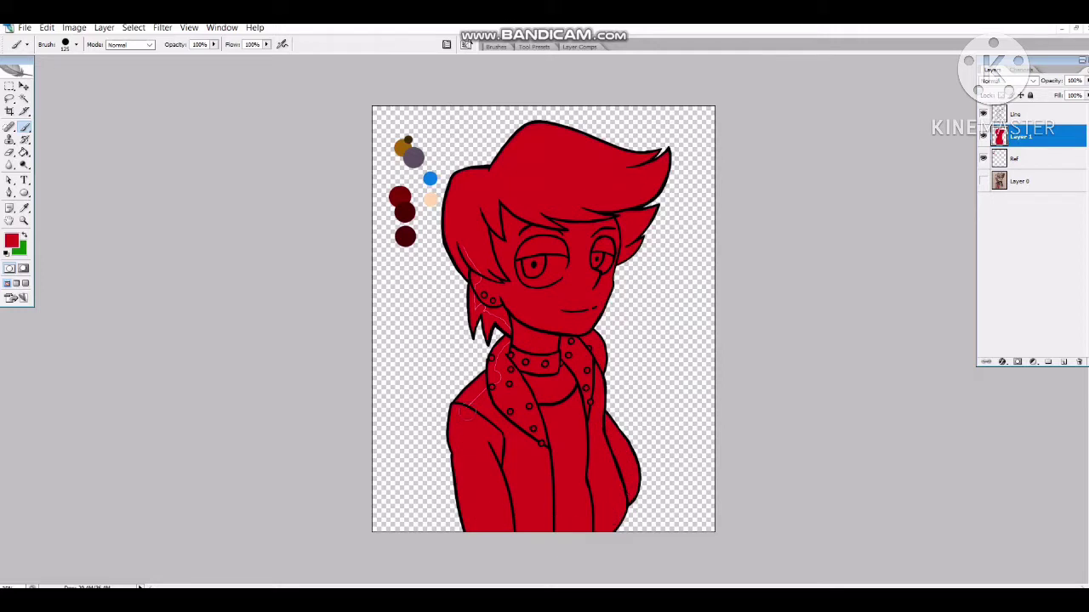
Set up a layer group for the colours and clip a new Layer 2 to the red base on Layer 1.
key("ctrl+g")
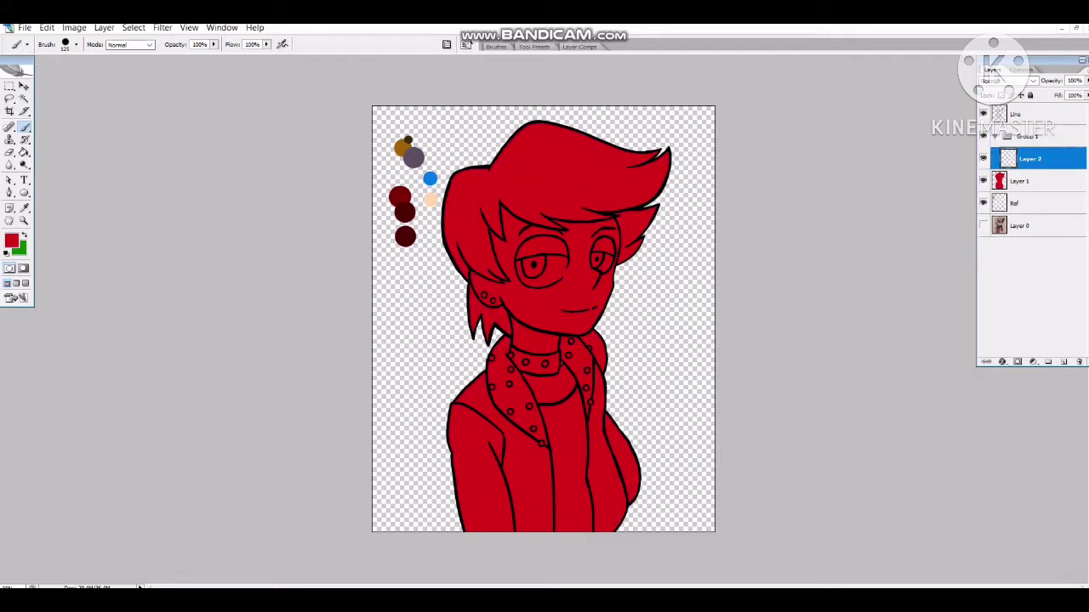
right_click(1038, 153)
left_click(991, 291)
Paint the face, ear and neck with the sampled peach swatch colour and adjust its tone using Hue/Saturation.
left_click(430, 199, "alt")
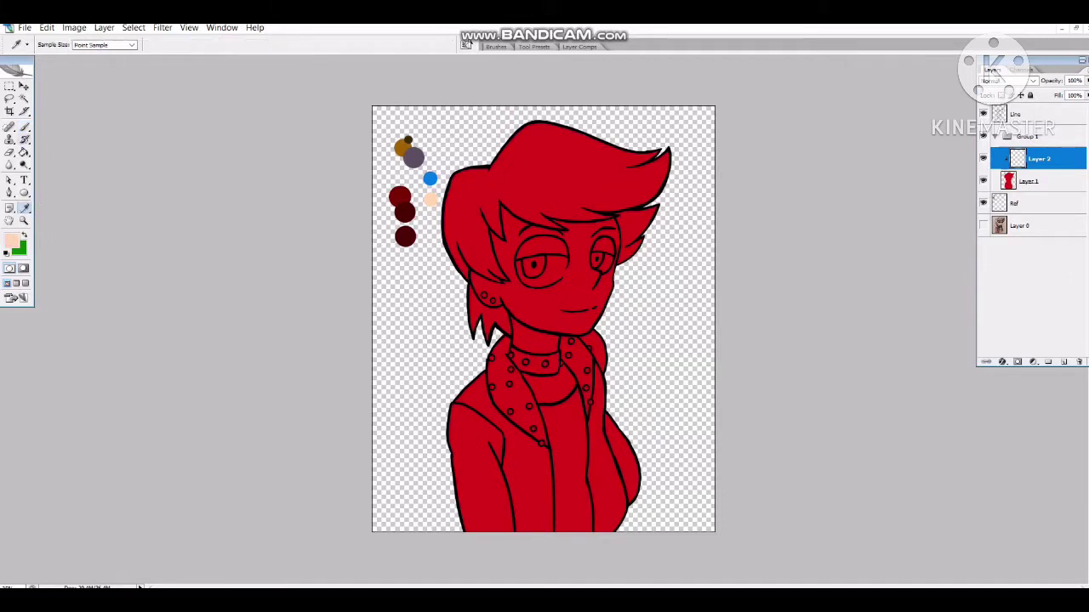
mouse_move(498, 306)
left_mouse_down()
mouse_move(486, 273)
mouse_move(519, 316)
mouse_move(510, 340)
mouse_move(503, 291)
left_mouse_up()
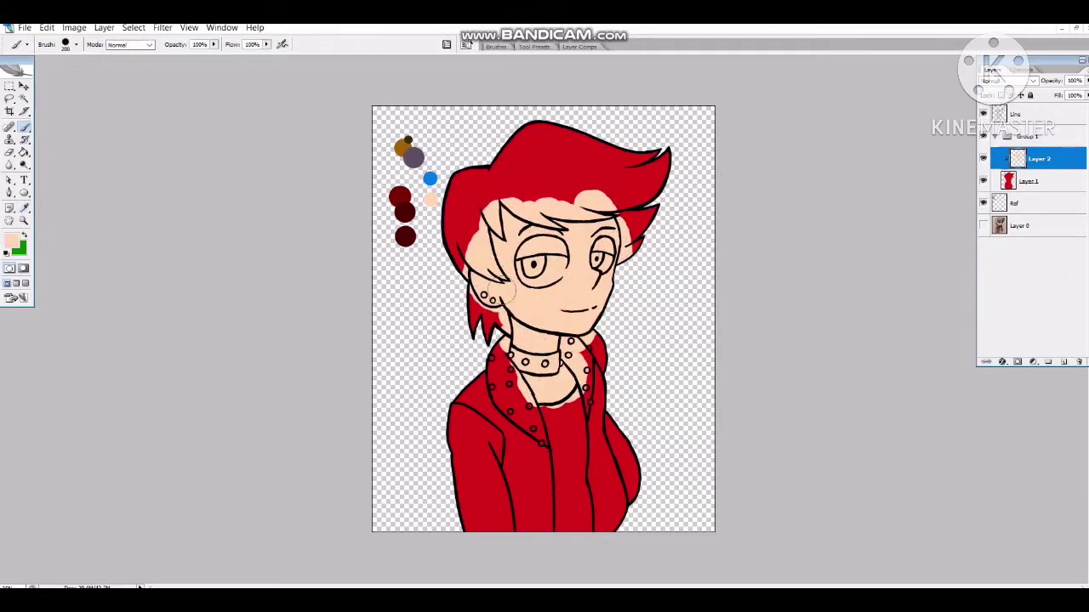
key("ctrl+u")
key("Up")
key("Tab")
key("Down")
key("Down")
key("Down")
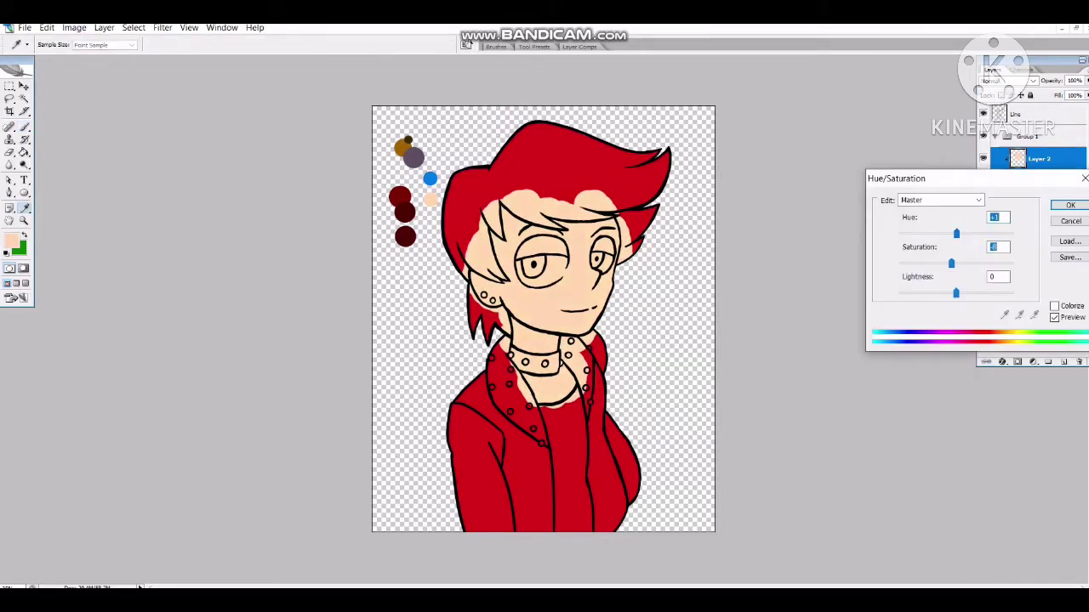
key("Return")
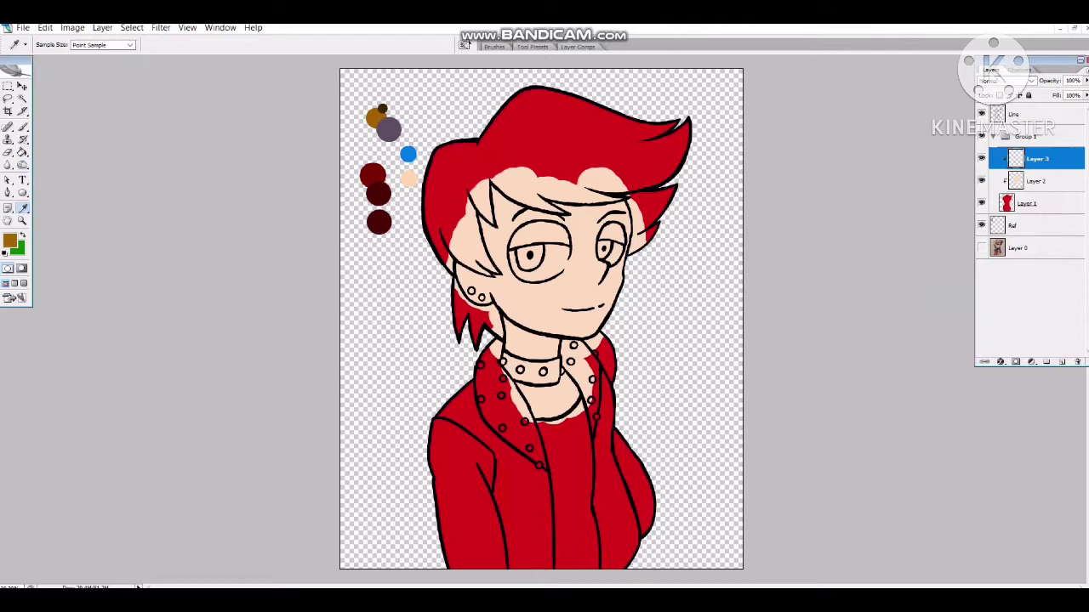
Paint the quiff, the back of the head and the right hair spikes brown on clipped Layer 3.
key("b")
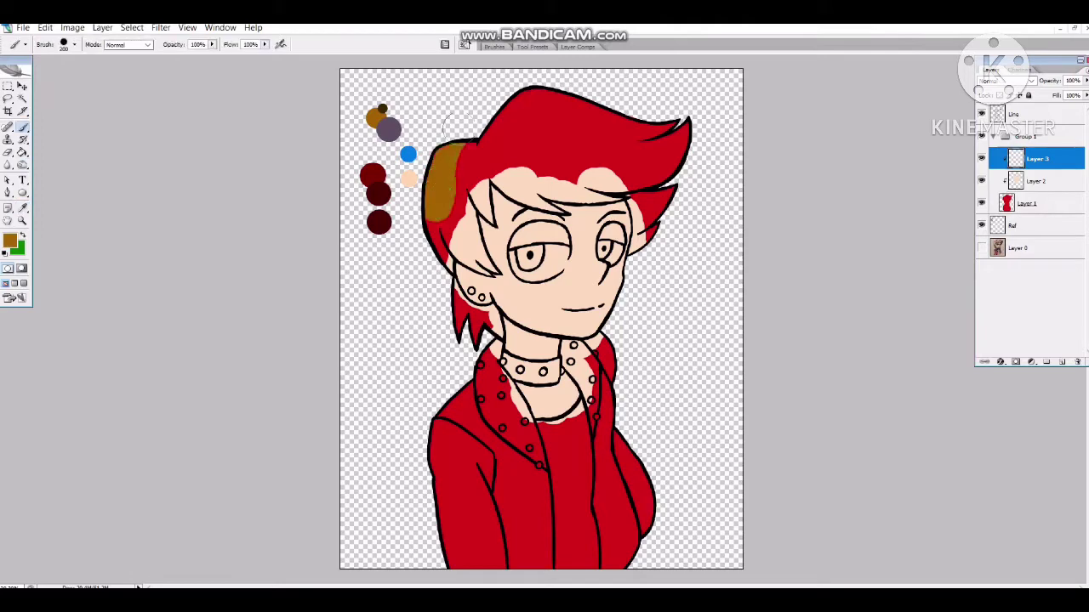
key("z")
left_click(538, 199)
key("b")
mouse_move(537, 199)
left_mouse_down()
mouse_move(656, 109)
mouse_move(583, 207)
mouse_move(377, 244)
mouse_move(429, 298)
mouse_move(432, 260)
mouse_move(681, 306)
mouse_move(808, 289)
mouse_move(612, 268)
left_mouse_up()
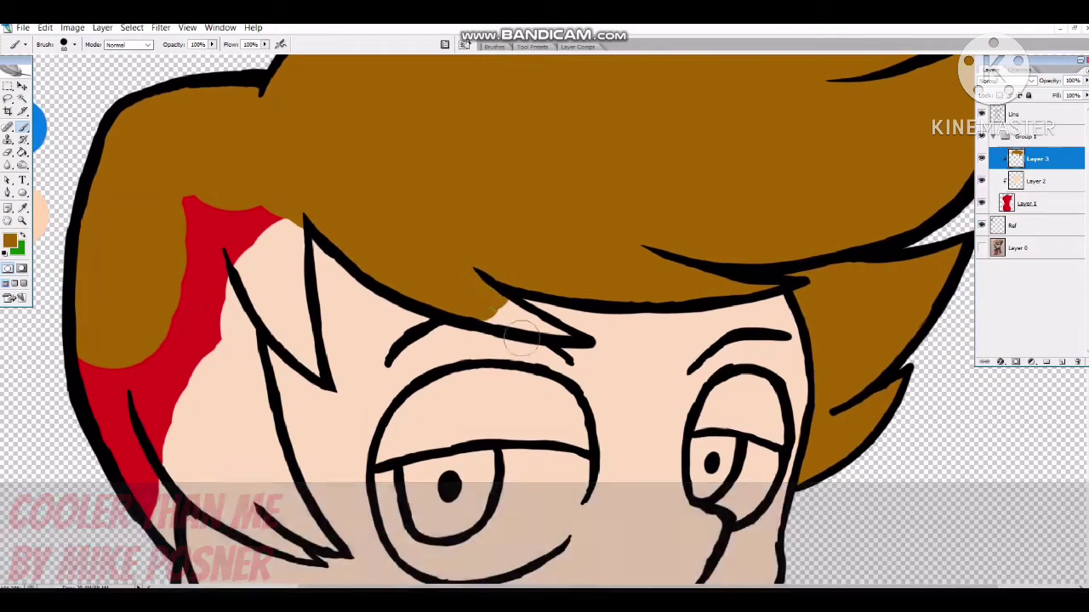
Fill the pointed fringe strand above the left eye with brown on Layer 3.
left_click_drag(498, 308, 548, 332)
key("alt+[")
key("alt+[")
key("alt+]")
key("alt+]")
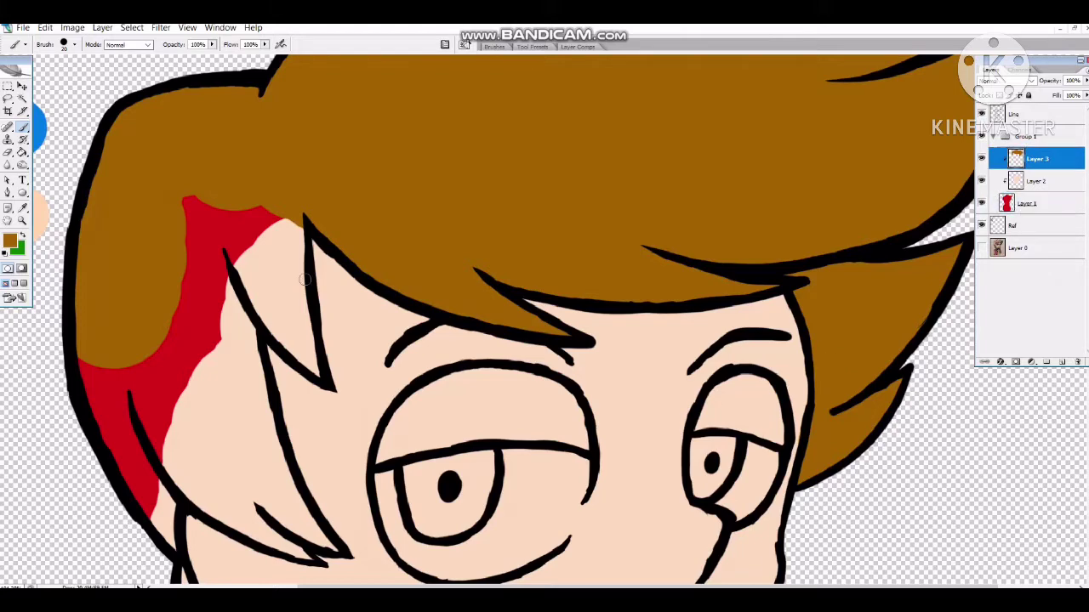
Fill the hair on the left side of the head and the strands beside the left eye with brown on Layer 3.
scroll(834, 357, "left", 3)
mouse_move(511, 272)
left_mouse_down()
mouse_move(502, 306)
mouse_move(519, 281)
left_mouse_up()
scroll(519, 280, "down", 1)
scroll(516, 281, "down", 2)
scroll(516, 281, "right", 1)
mouse_move(315, 255)
left_mouse_down()
mouse_move(377, 158)
mouse_move(400, 298)
mouse_move(427, 332)
left_mouse_up()
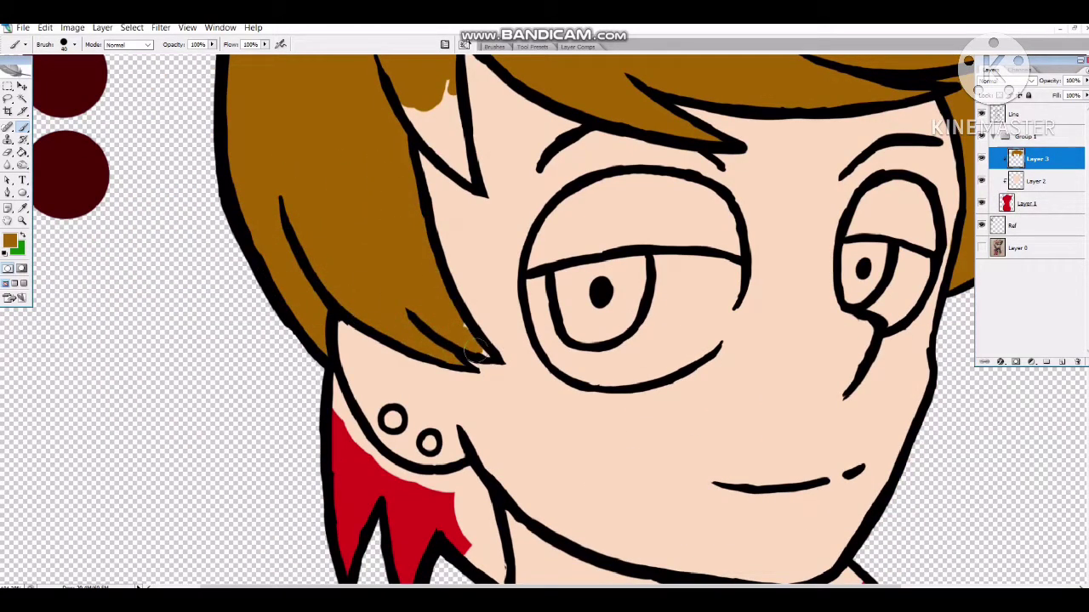
scroll(474, 350, "up", 1)
scroll(485, 281, "up", 3)
scroll(485, 281, "left", 1)
left_click_drag(476, 247, 511, 323)
Paint the hair spikes below the ear at the nape brown on Layer 3.
scroll(511, 290, "down", 5)
scroll(510, 289, "right", 2)
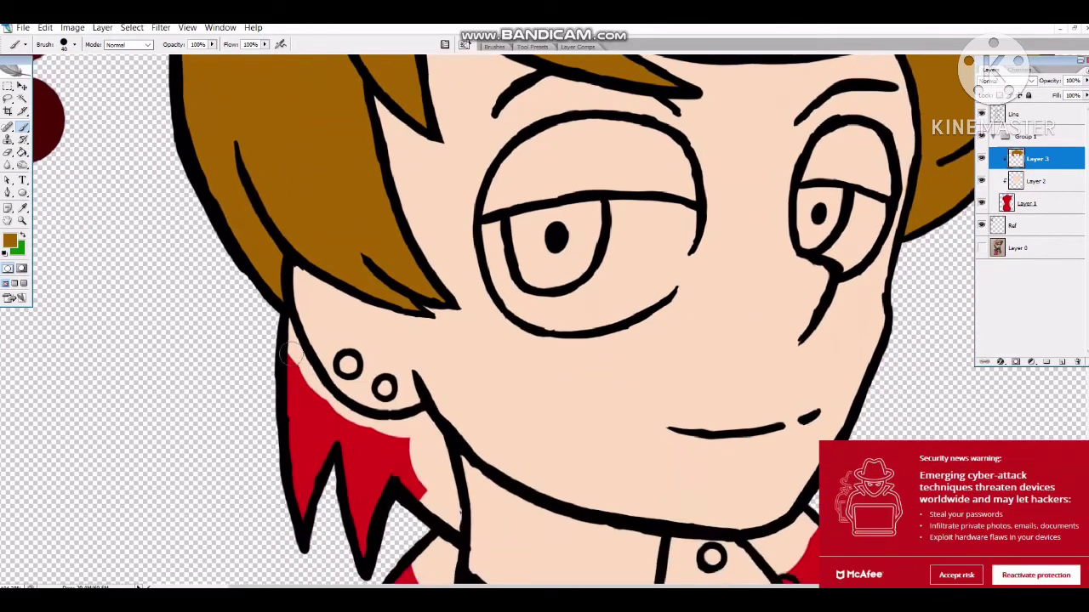
mouse_move(291, 353)
left_mouse_down()
mouse_move(301, 394)
mouse_move(347, 423)
mouse_move(424, 441)
mouse_move(447, 519)
mouse_move(337, 525)
mouse_move(362, 559)
left_mouse_up()
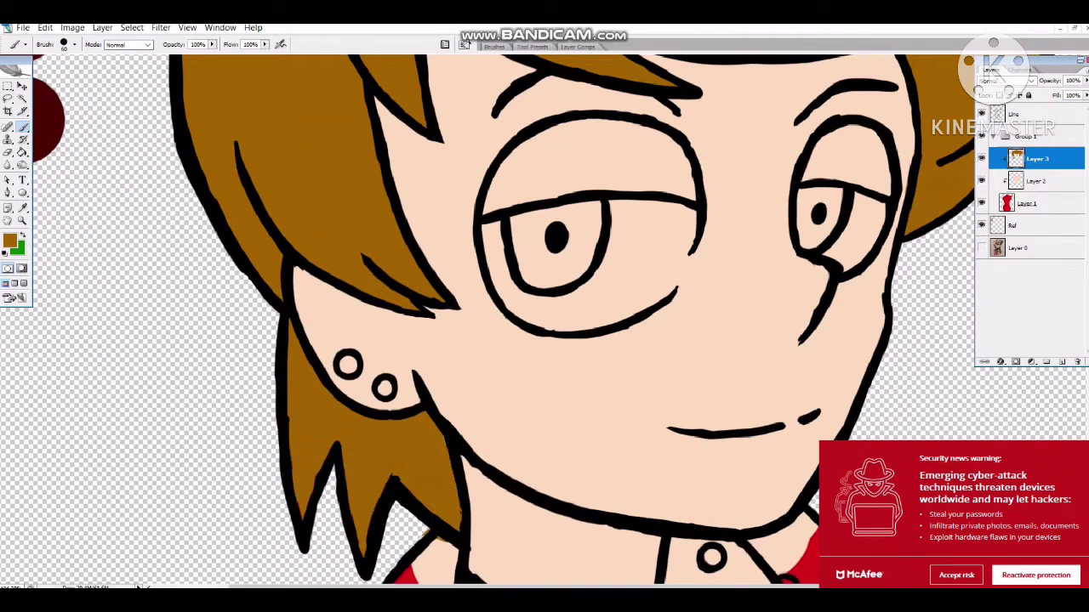
Paint the quiff tip and right hair spikes with the sampled purple-grey swatch colour, using a large soft brush within the hair selection.
key("ctrl+0")
left_click(369, 123, "alt")
right_click(534, 197)
key("Return")
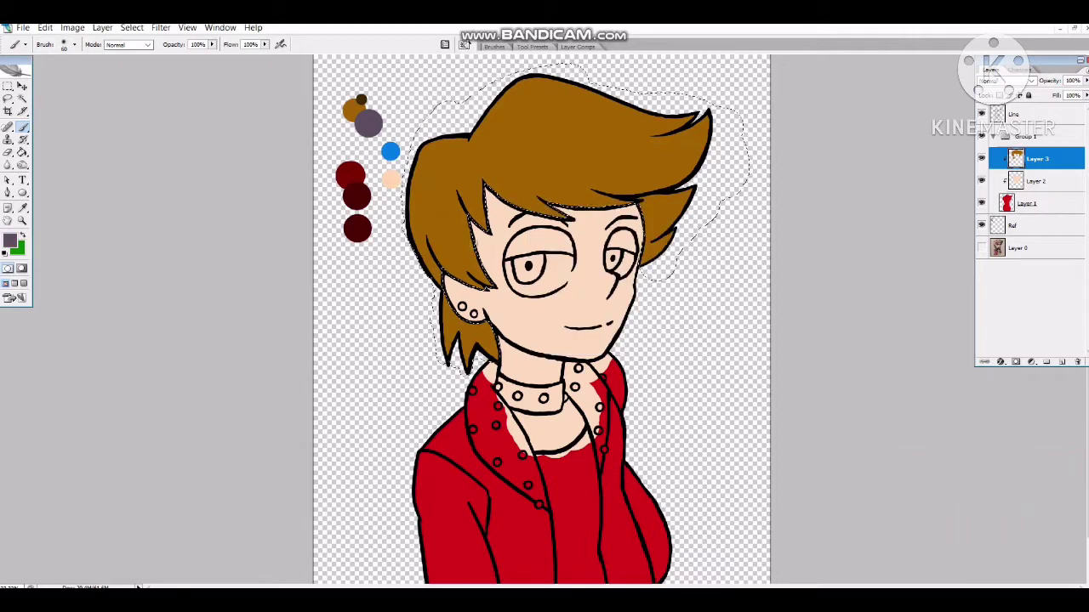
mouse_move(681, 119)
left_mouse_down()
mouse_move(646, 195)
mouse_move(697, 154)
left_mouse_up()
key("ctrl+d")
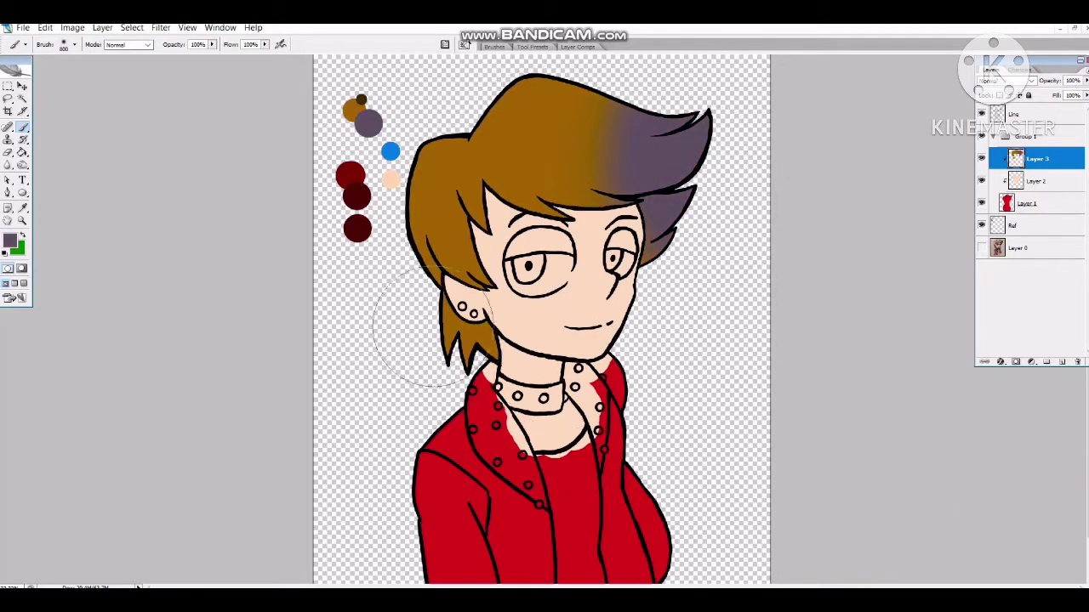
mouse_move(732, 199)
left_mouse_down()
mouse_move(672, 141)
mouse_move(630, 166)
left_mouse_up()
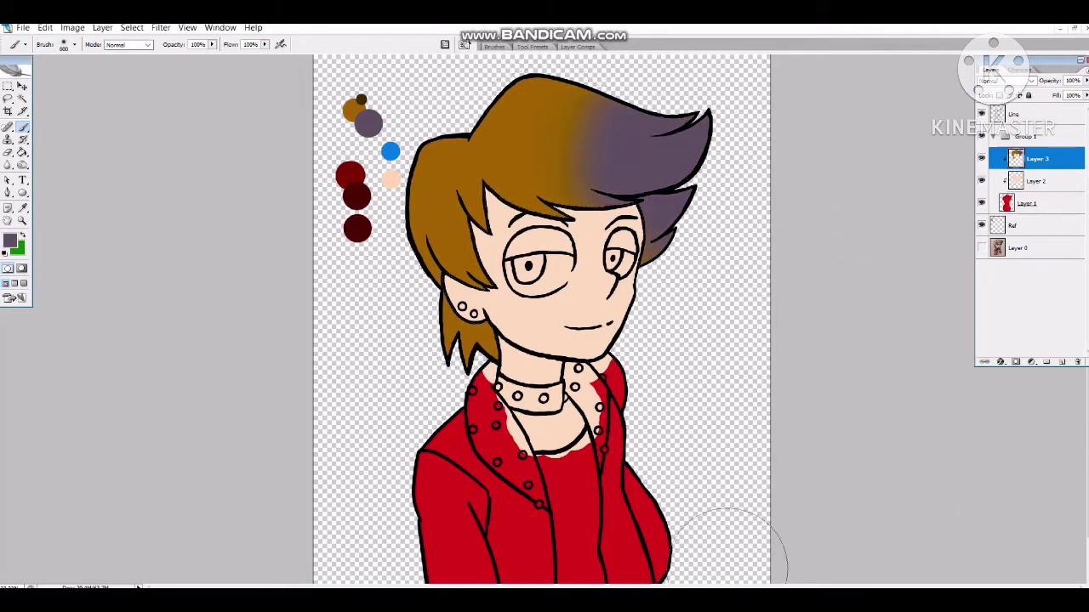
Blend the purple-grey further into the brown of the quiff at 67% brush opacity, then deselect the hair.
key("ctrl+shift+d")
key("Delete")
right_click(566, 362)
key("Return")
key("6")
key("7")
left_click_drag(579, 136, 685, 221)
key("ctrl+d")
Rename the hair and skin colour layers Hair and Skin, and add a clipped layer named Eyes above Hair.
right_click(1029, 167)
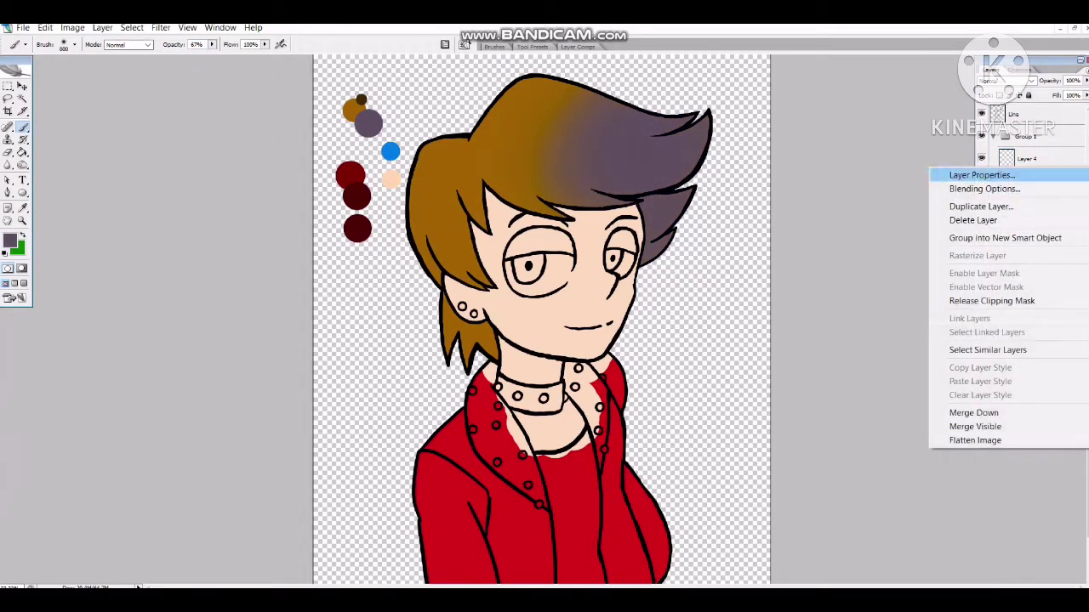
double_click(1038, 181)
type("Hair")
key("Tab")
type("S")
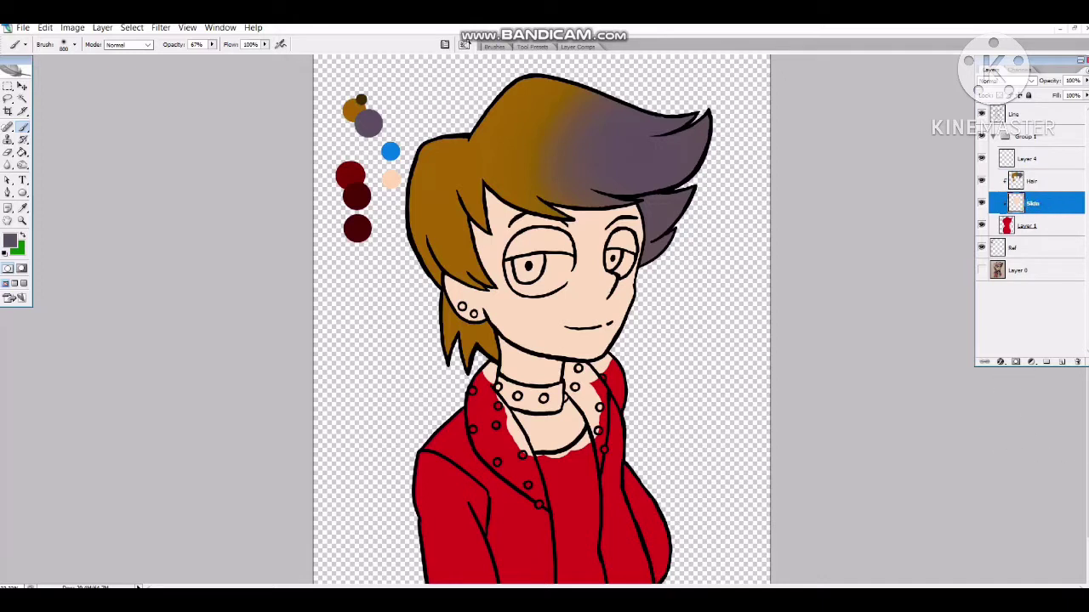
key("ctrl+shift+alt+n")
double_click(1037, 180)
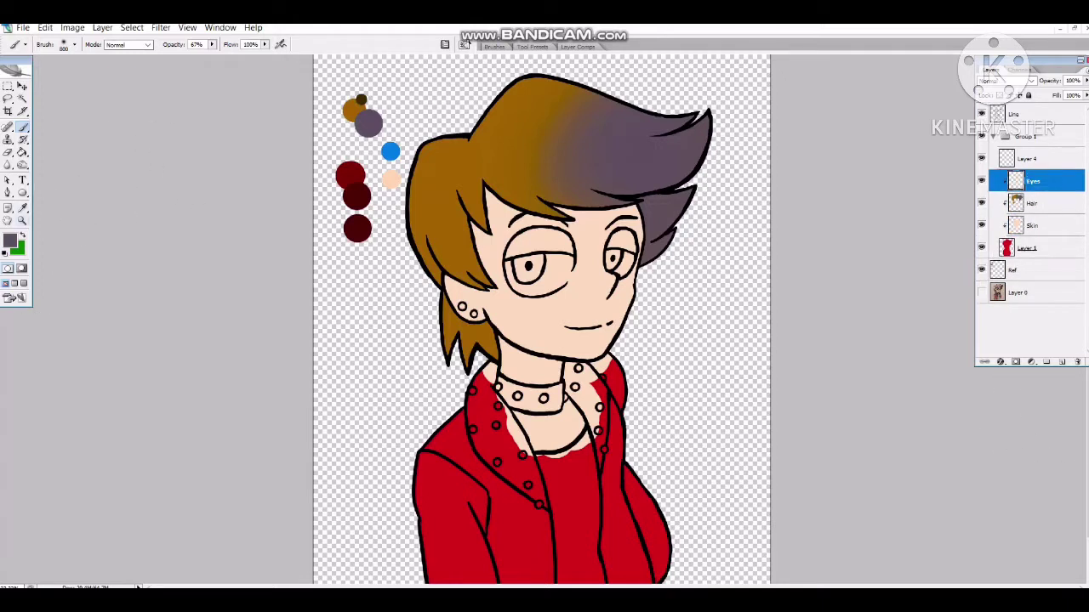
Paint both upper eyelids purple-grey on the Eyes layer with the brush at 100% opacity.
key("x")
key("i")
key("z")
left_click_drag(476, 213, 706, 323)
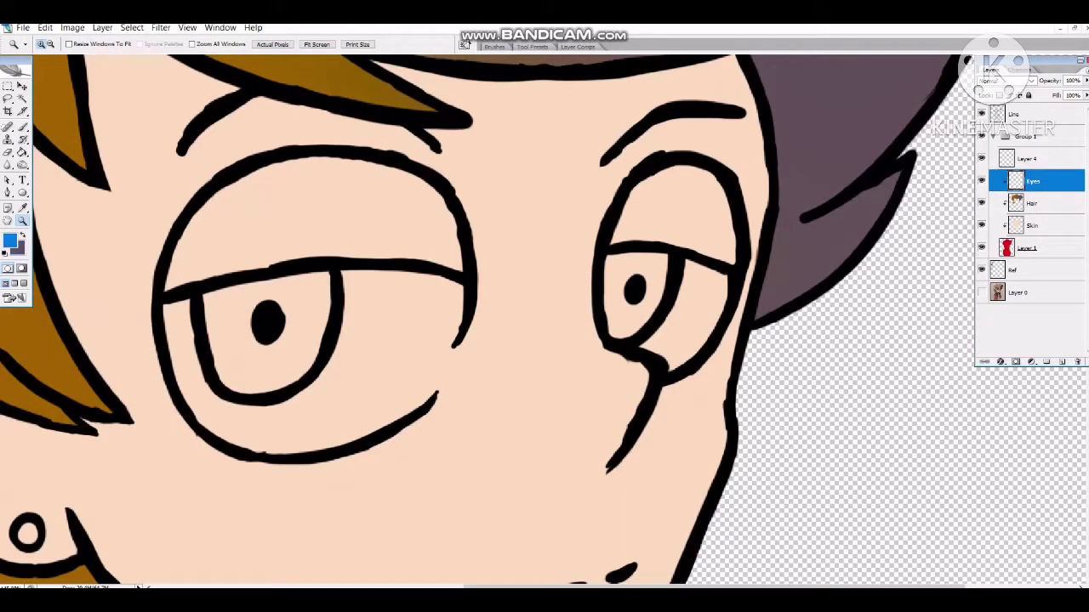
key("b")
left_click(283, 220)
left_click(283, 219)
key("0")
mouse_move(284, 219)
left_mouse_down()
mouse_move(430, 213)
mouse_move(420, 231)
mouse_move(187, 272)
mouse_move(246, 204)
left_mouse_up()
mouse_move(638, 236)
left_mouse_down()
mouse_move(730, 257)
mouse_move(671, 190)
mouse_move(616, 245)
left_mouse_up()
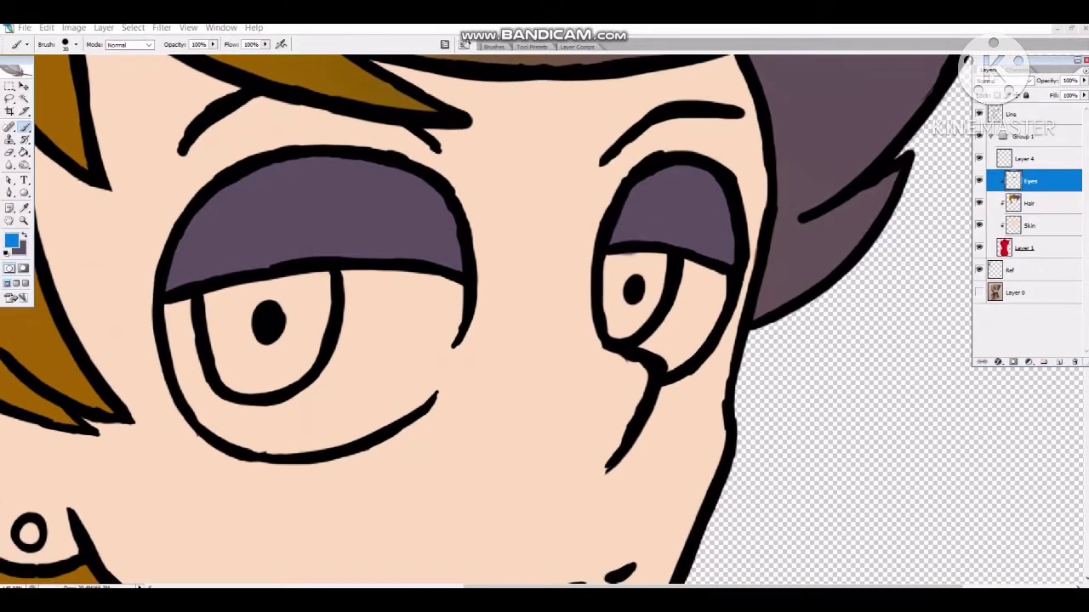
Fill both irises with the blue swatch colour and the whites of both eyes with white.
mouse_move(223, 345)
left_mouse_down()
mouse_move(315, 282)
mouse_move(223, 380)
left_mouse_up()
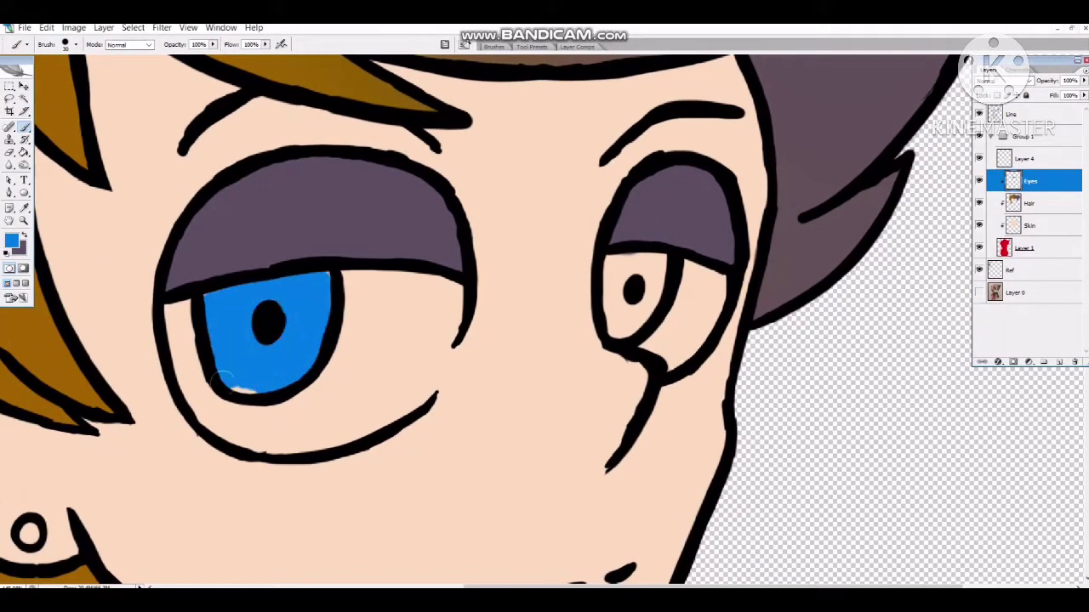
left_click_drag(619, 324, 643, 264)
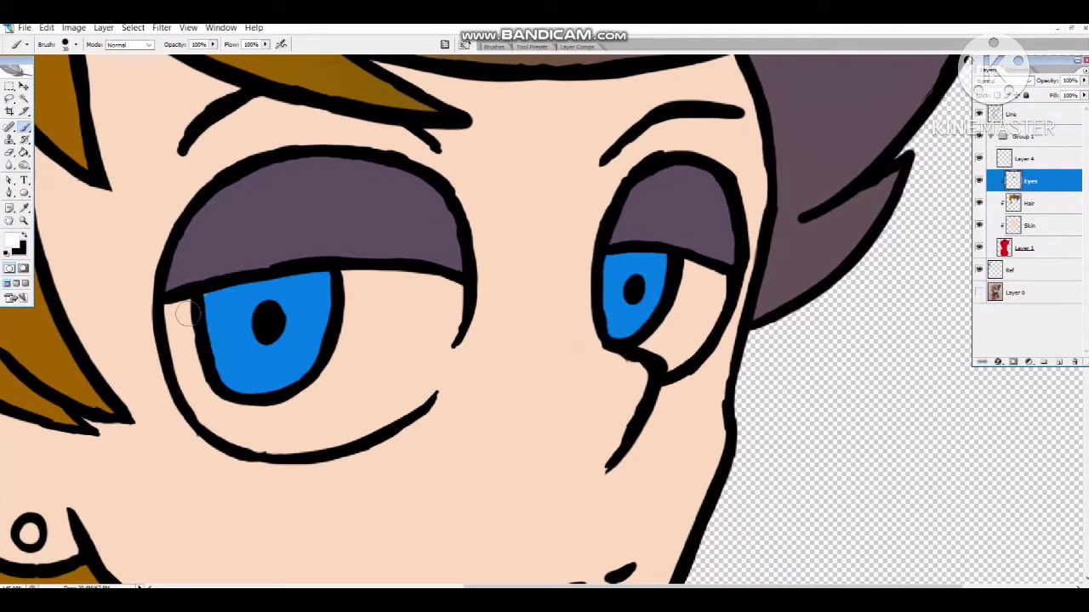
mouse_move(189, 315)
left_mouse_down()
mouse_move(199, 397)
mouse_move(406, 313)
mouse_move(432, 350)
mouse_move(346, 390)
mouse_move(232, 423)
left_mouse_up()
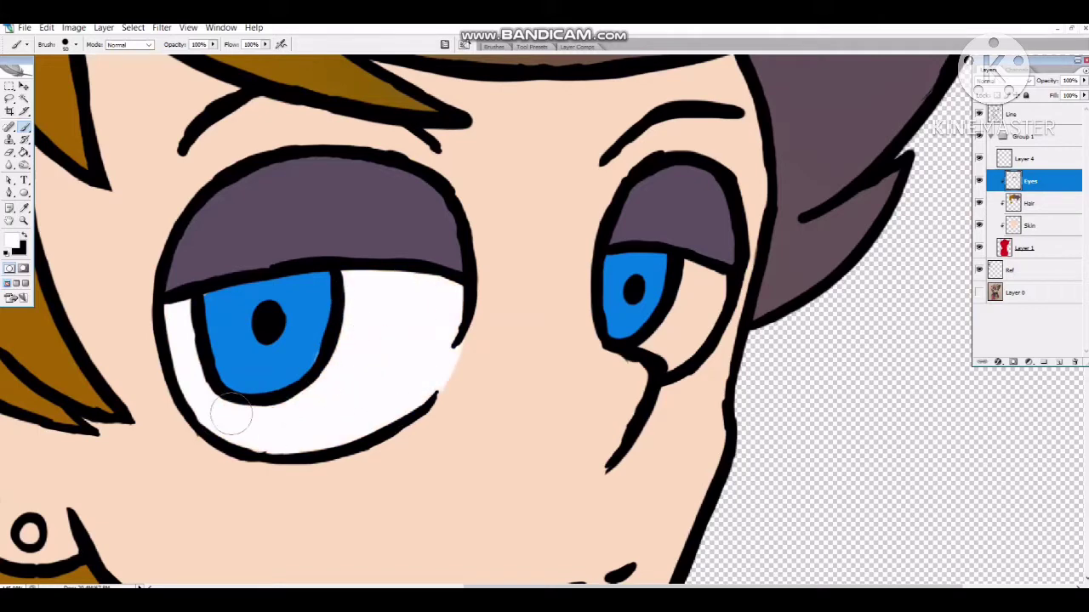
mouse_move(685, 319)
left_mouse_down()
mouse_move(687, 264)
mouse_move(708, 303)
mouse_move(674, 337)
left_mouse_up()
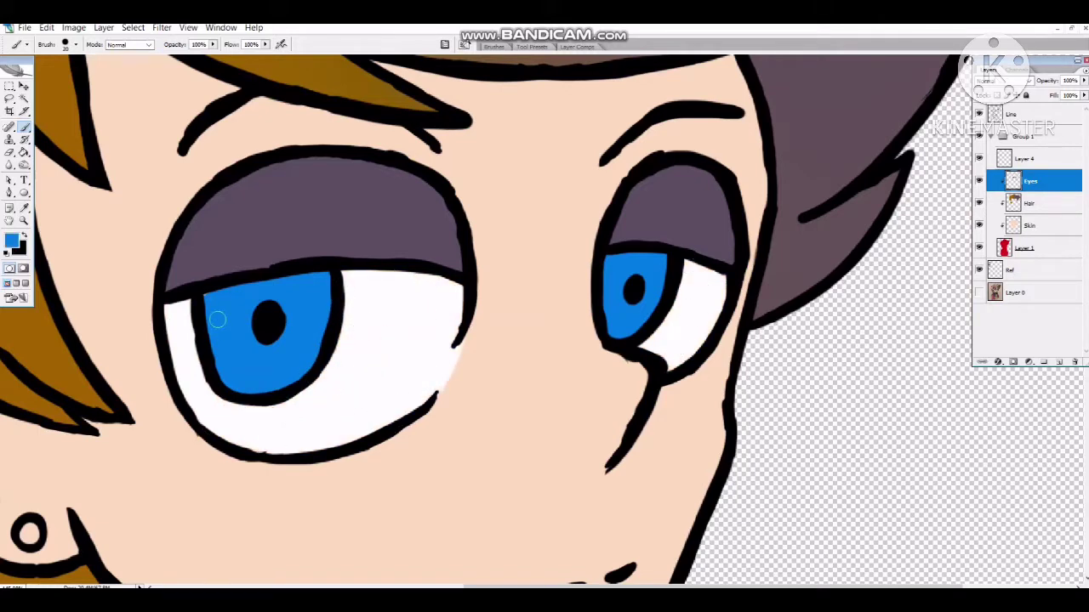
Add a clipped layer above Skin and name it Jacket.
key("ctrl+0")
left_click(1029, 224)
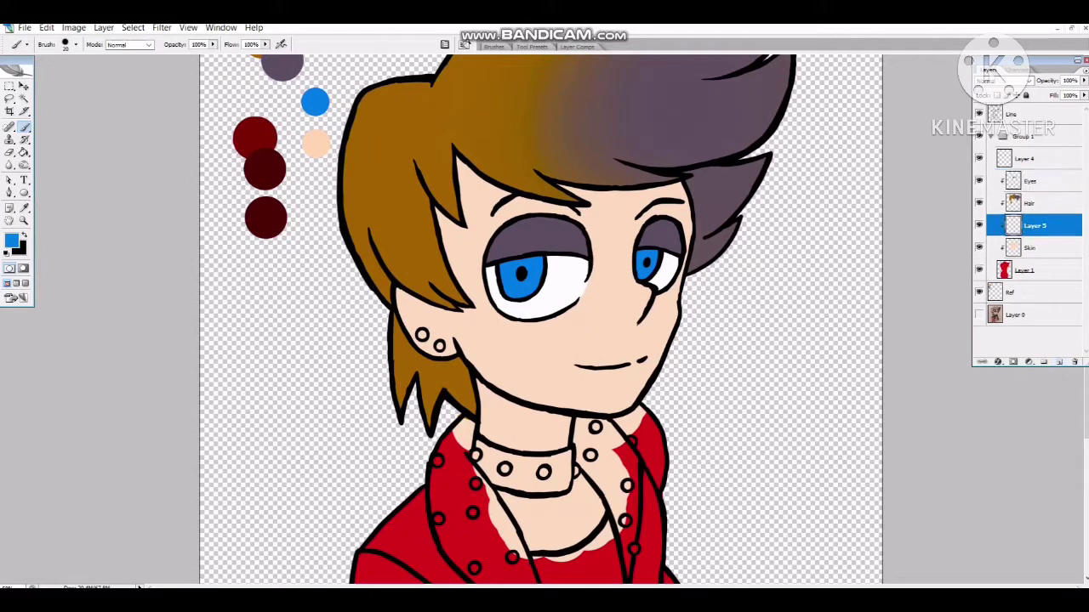
right_click(1030, 225)
Paint the jacket's left sleeve and front, most of its left lapel, and the lower right side with the sampled dark red swatch colour.
scroll(540, 320, "up", 1)
left_click(255, 149, "alt")
scroll(540, 320, "down", 5)
mouse_move(409, 281)
left_mouse_down()
mouse_move(450, 282)
mouse_move(432, 492)
mouse_move(407, 474)
mouse_move(523, 551)
left_mouse_up()
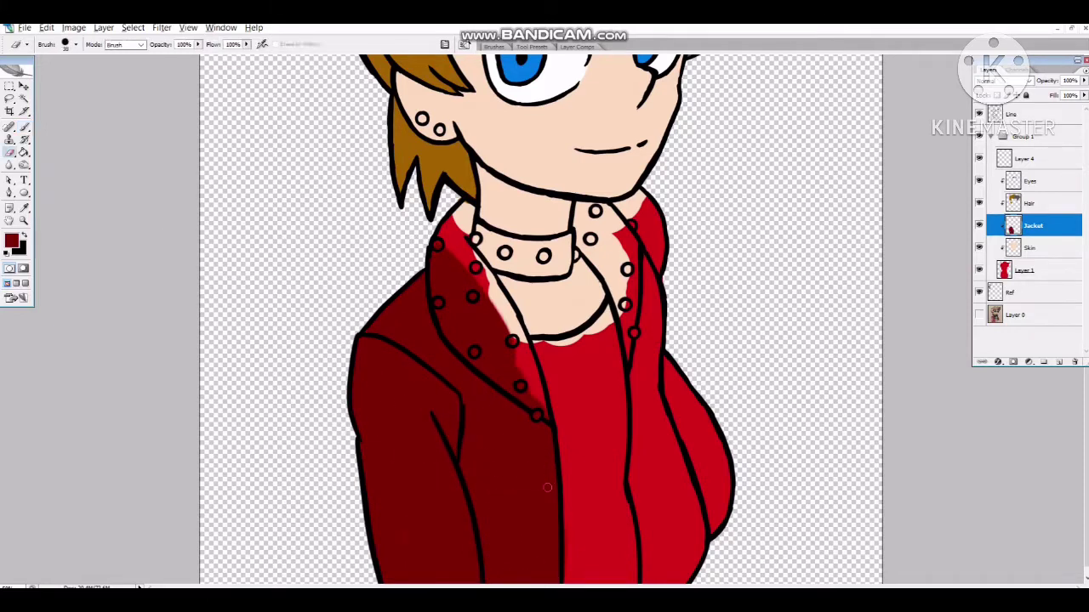
right_click(463, 415)
right_click(424, 354)
mouse_move(668, 344)
left_mouse_down()
mouse_move(681, 439)
mouse_move(672, 579)
left_mouse_up()
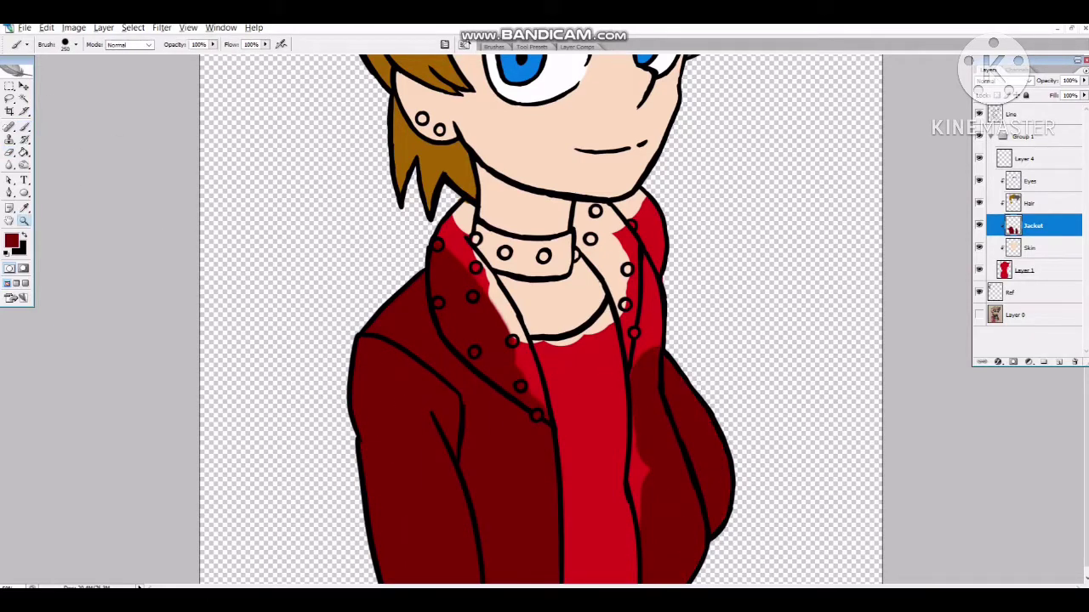
Paint the jacket's right collar and lapel dark red and complete the right front panel up to the shirt line.
scroll(672, 511, "up", 3)
mouse_move(723, 247)
left_mouse_down()
mouse_move(777, 413)
mouse_move(717, 464)
mouse_move(706, 243)
mouse_move(637, 311)
mouse_move(672, 375)
mouse_move(672, 433)
left_mouse_up()
scroll(672, 434, "down", 3)
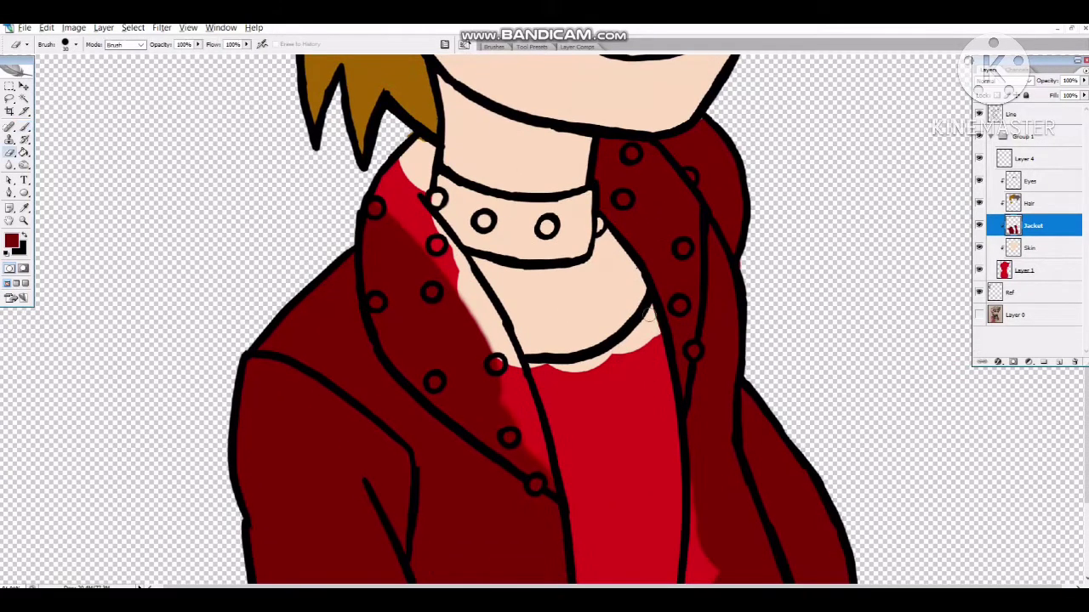
scroll(646, 340, "down", 5)
left_click_drag(696, 281, 681, 476)
key("e")
key("b")
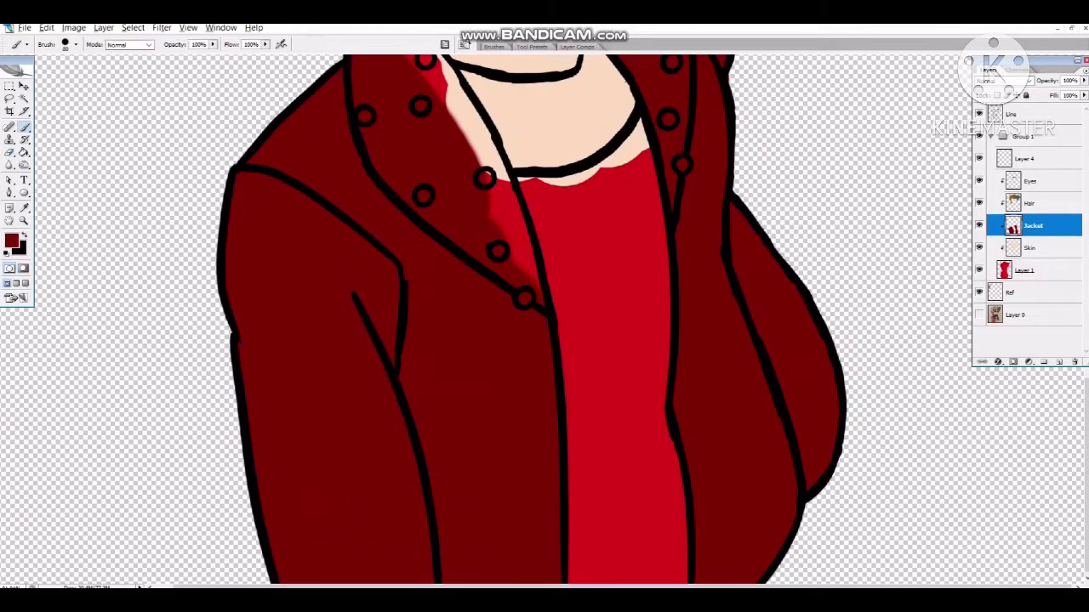
Fill the rest of the left lapel and collar with dark red up to the neck outline.
scroll(451, 281, "up", 5)
scroll(425, 340, "up", 5)
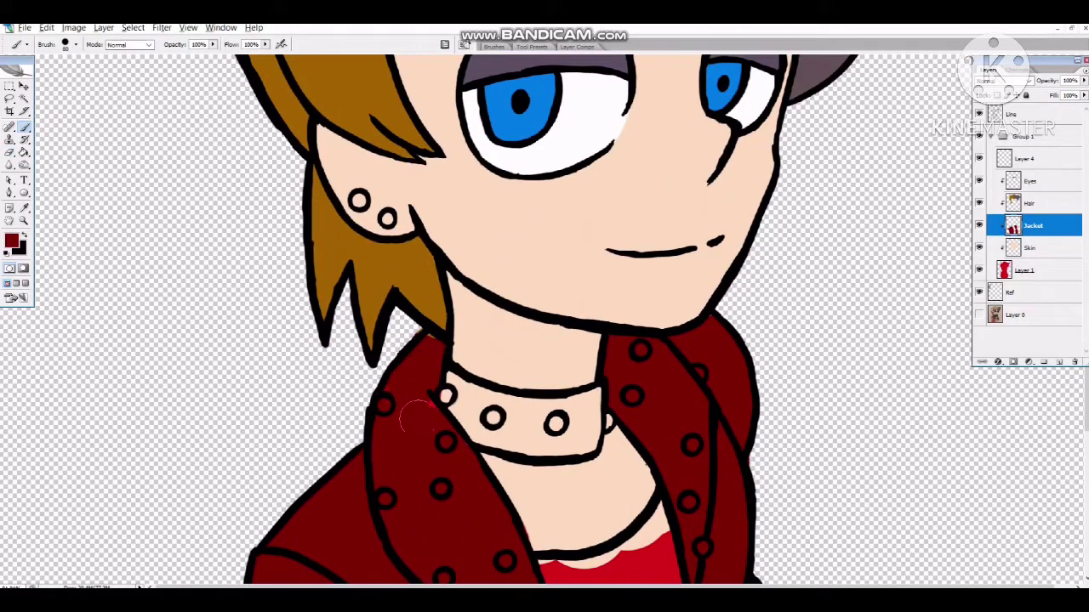
scroll(430, 382, "down", 3)
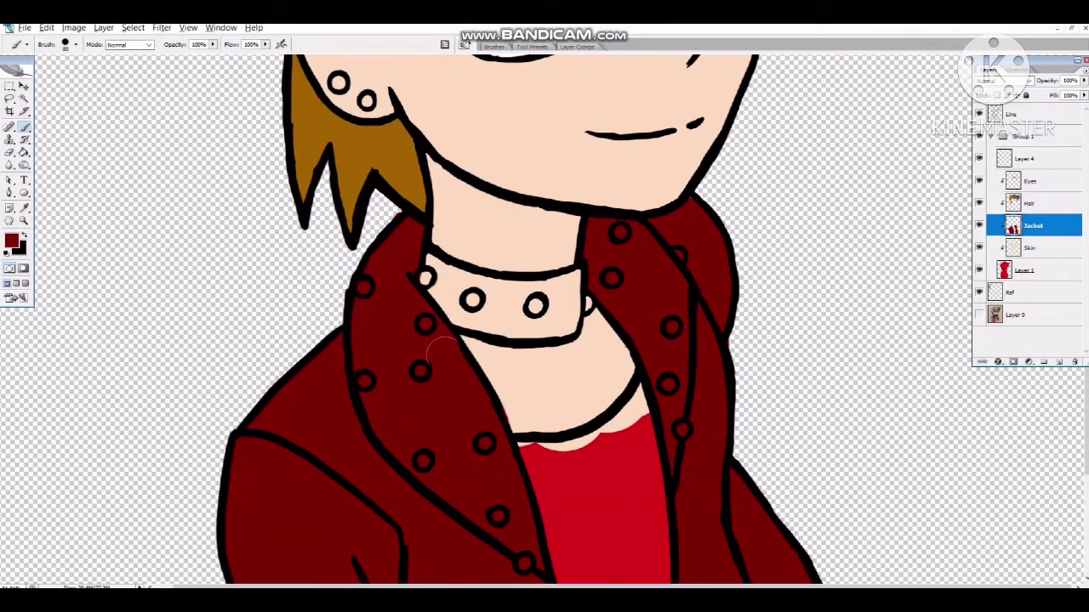
key("e")
key("b")
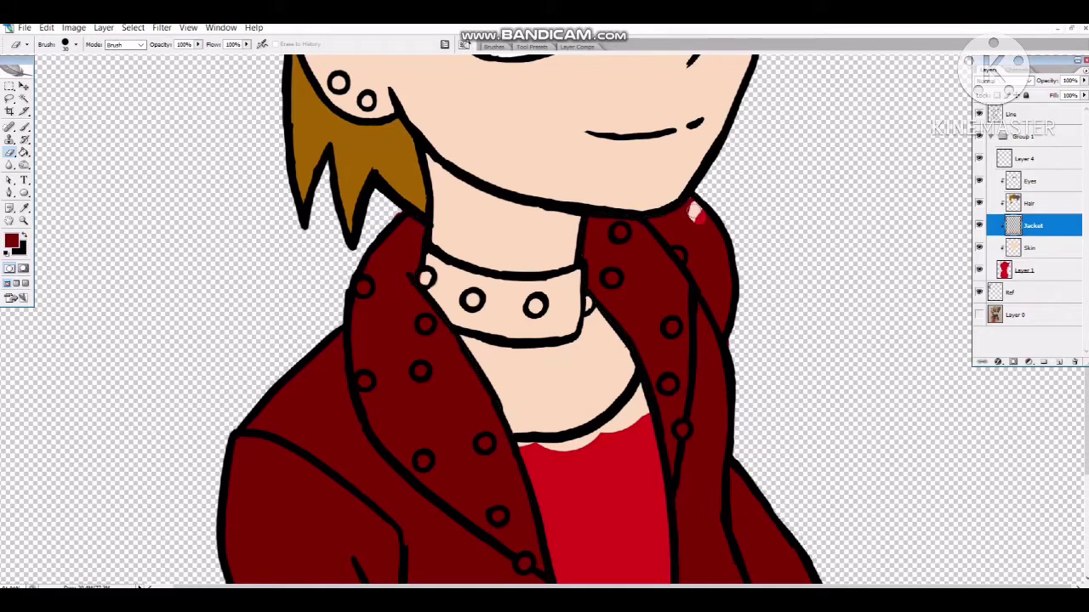
Paint both lapels darker maroon (#440806) within the jacket selection and cover the stray dab on the left shoulder with dark red.
key("ctrl+0")
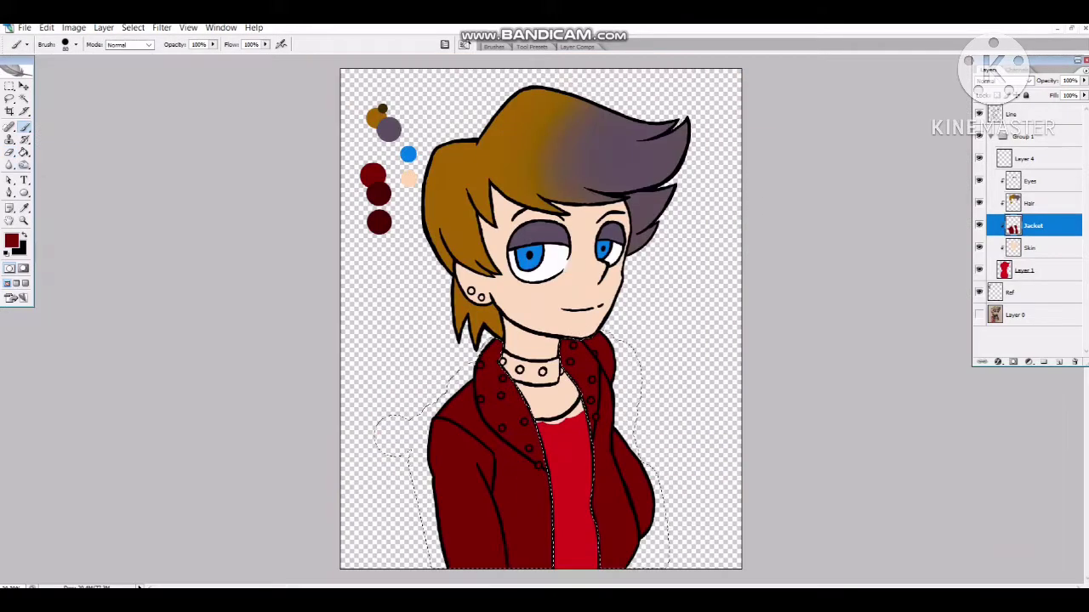
left_click(12, 241)
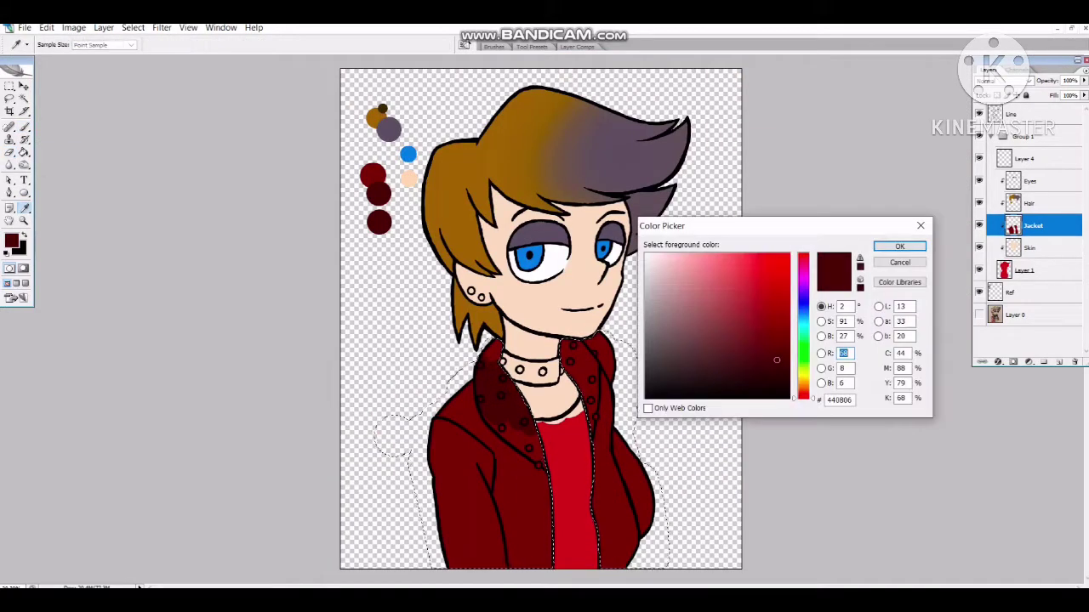
key("Return")
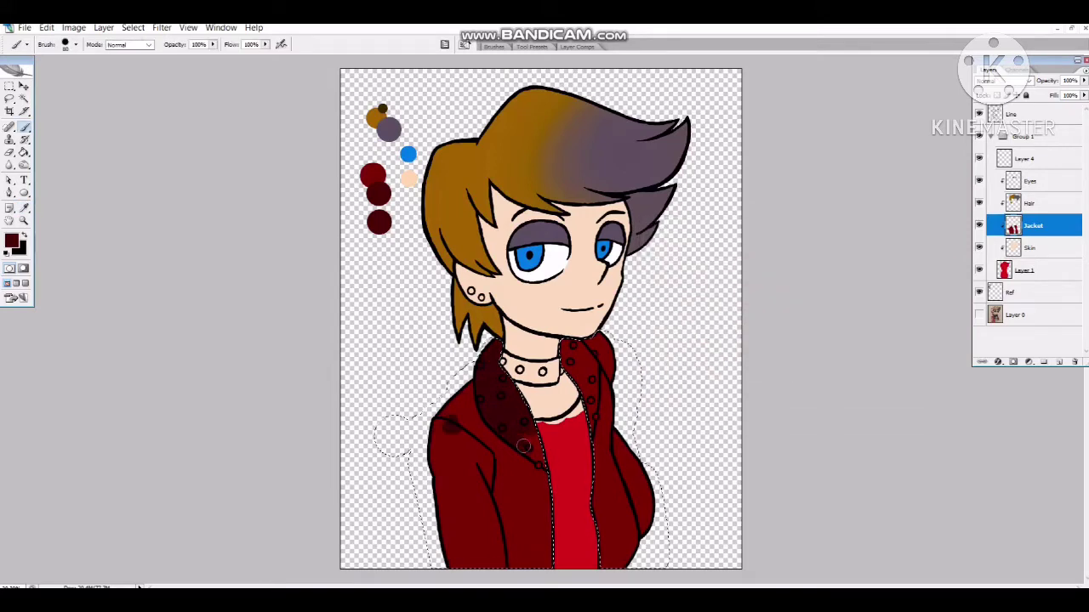
left_click_drag(523, 446, 592, 398)
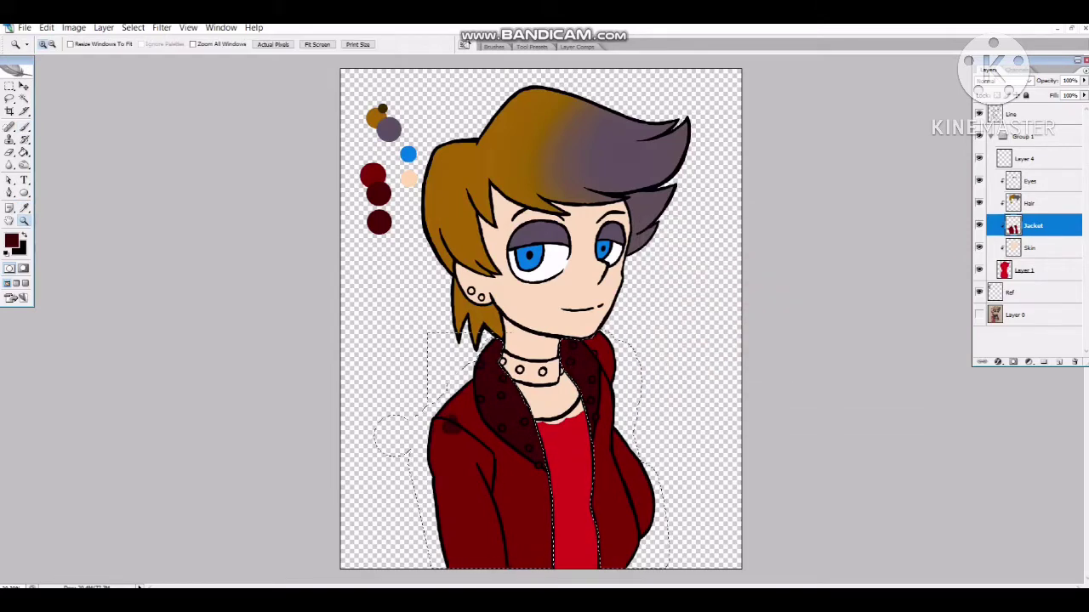
left_click(391, 435, "ctrl")
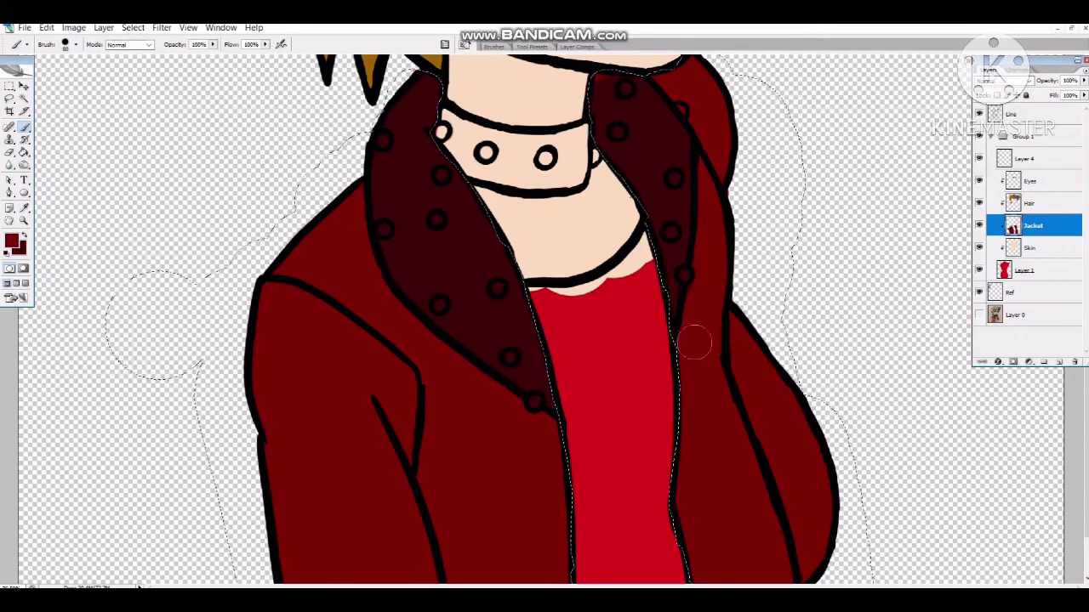
scroll(695, 341, "up", 2)
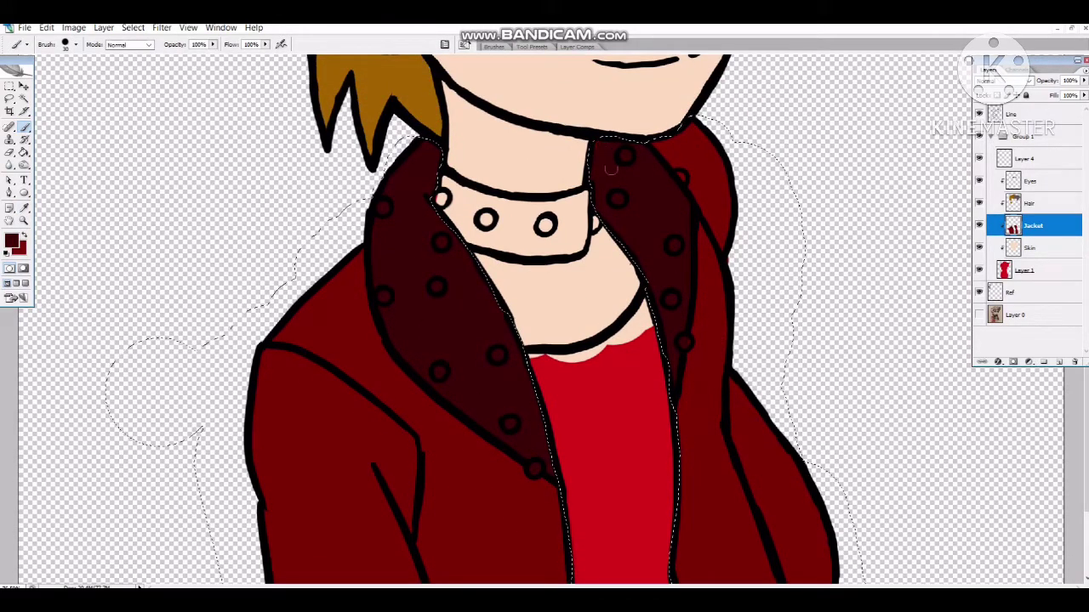
Fill the studs on the left lapel with light grey on the Jacket layer.
key("e")
key("alt+bracketleft")
key("alt+bracketleft")
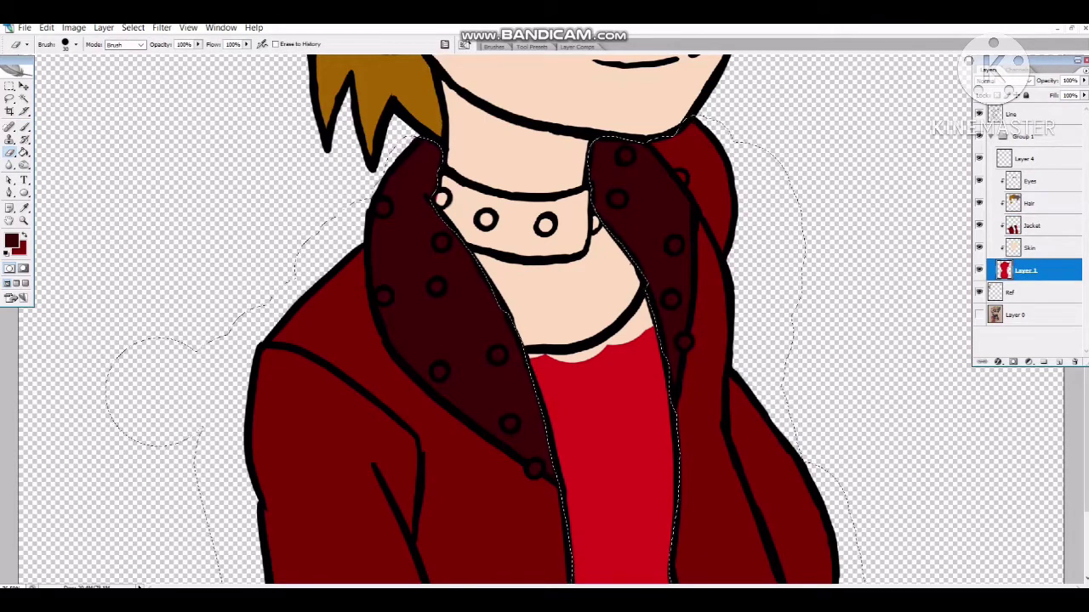
key("i")
left_click(11, 242)
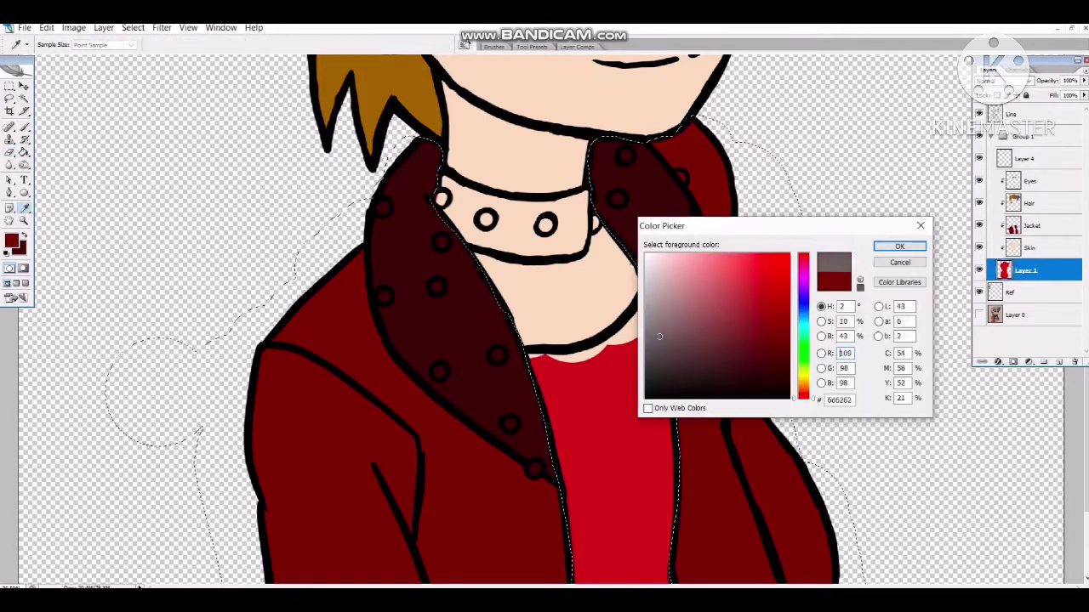
key("Return")
key("b")
scroll(381, 123, "down", 2)
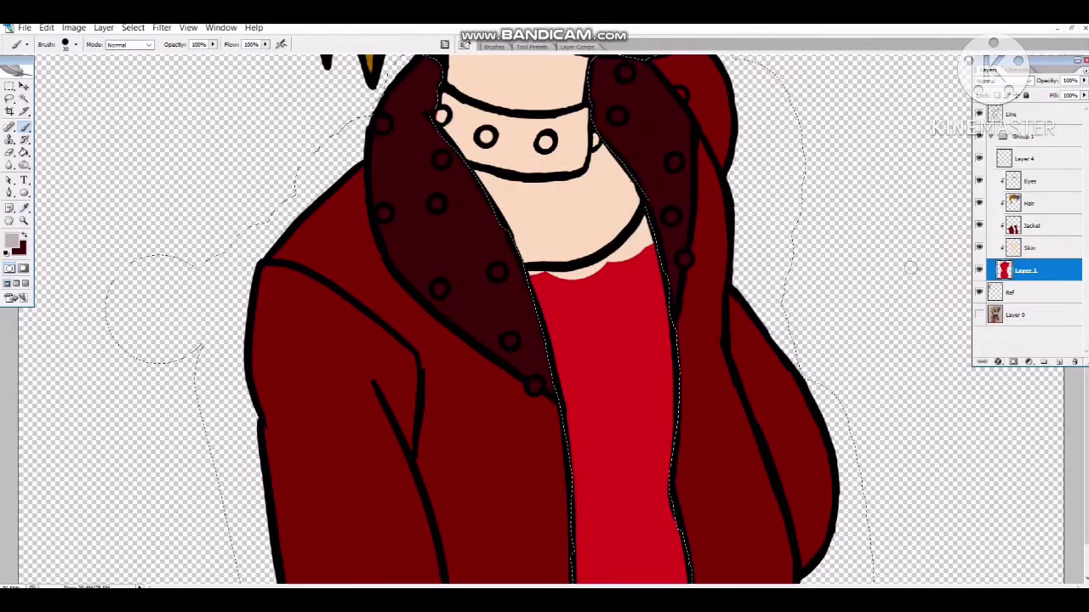
key("alt+bracketright")
key("alt+bracketright")
left_click(384, 213)
left_click(441, 160)
left_click(435, 203)
left_click(438, 289)
left_click(497, 272)
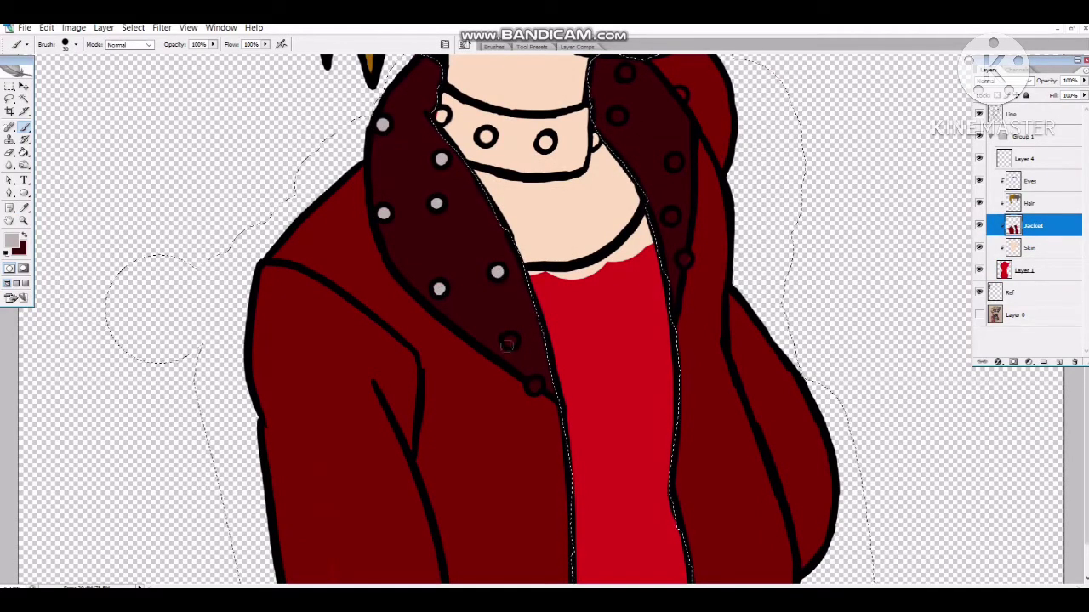
left_click(509, 341)
left_click(534, 386)
Fill the studs on the right lapel and collar with the same light grey.
left_click(683, 259)
left_click(671, 218)
left_click(674, 162)
left_click(617, 116)
left_click(624, 73)
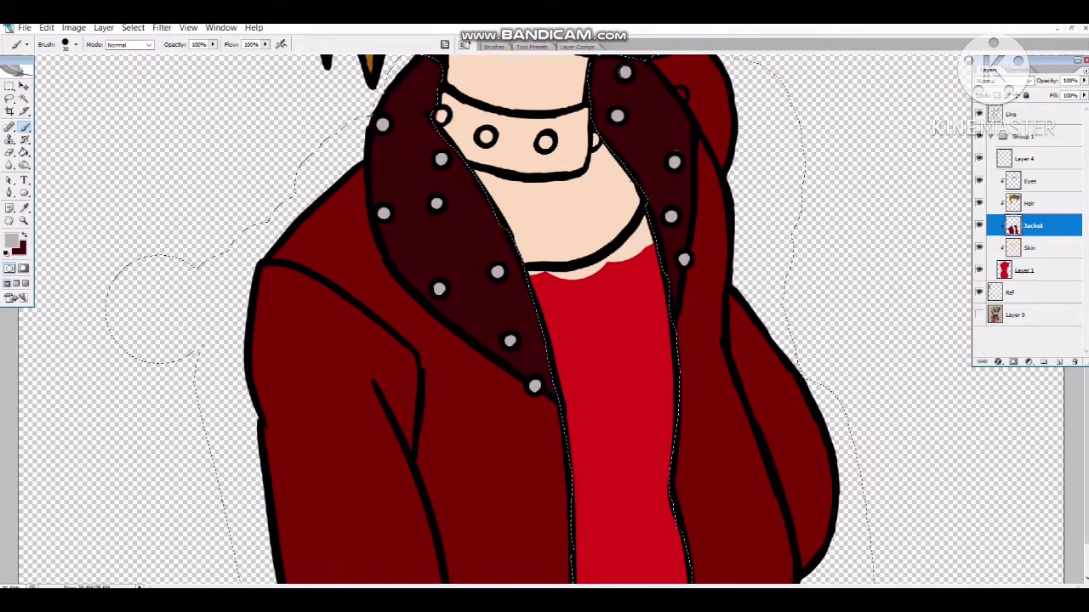
left_click(680, 93)
key("x")
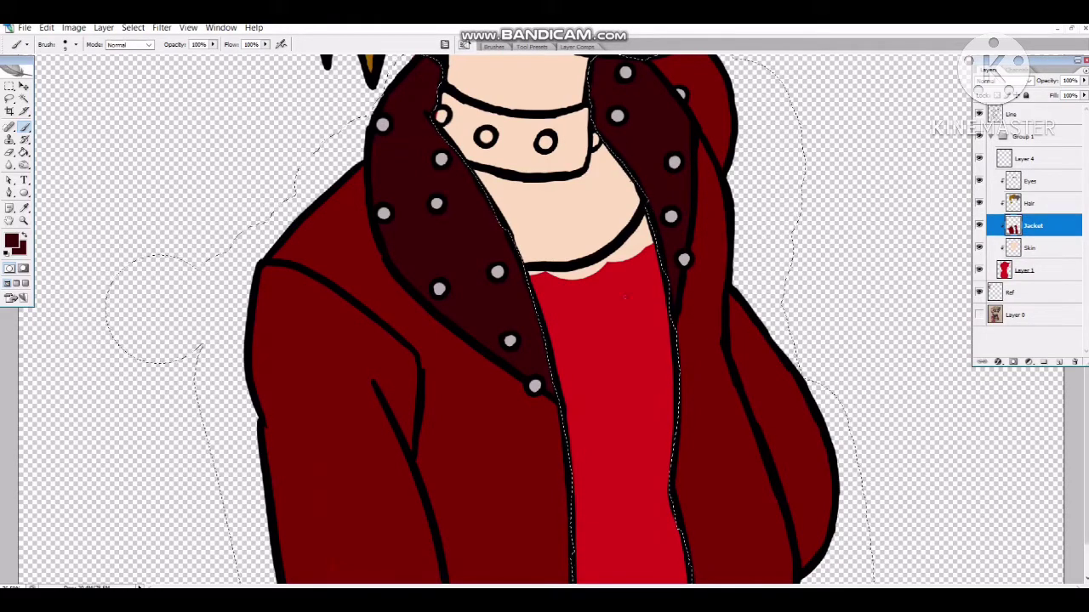
Darken and desaturate the selected jacket body and sleeves with Hue/Saturation, using saturation -33 and lightness -15.
left_click(24, 98)
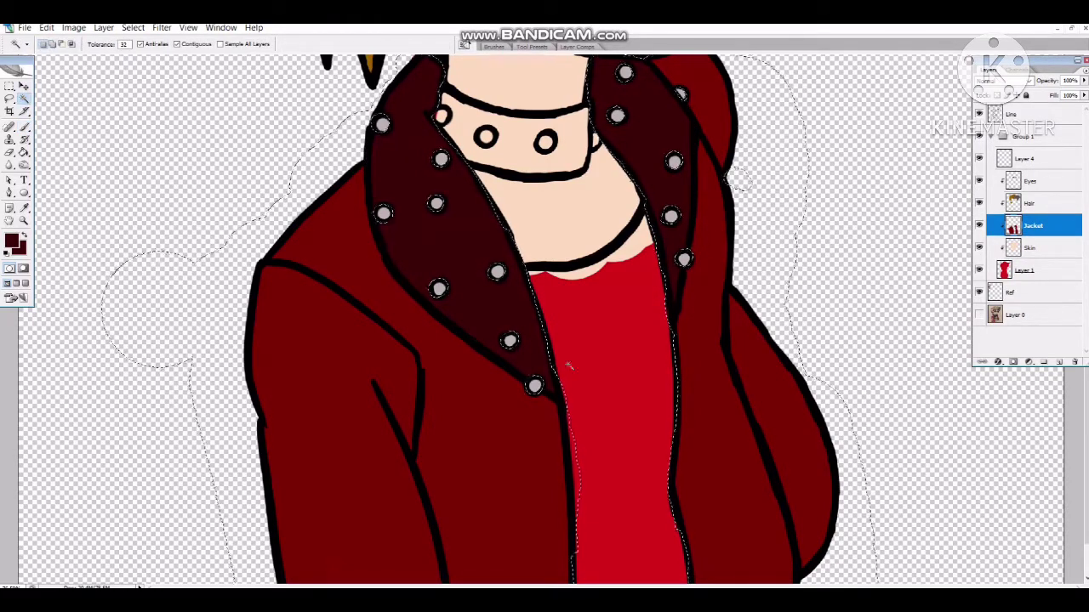
left_click(74, 27)
left_click(247, 170)
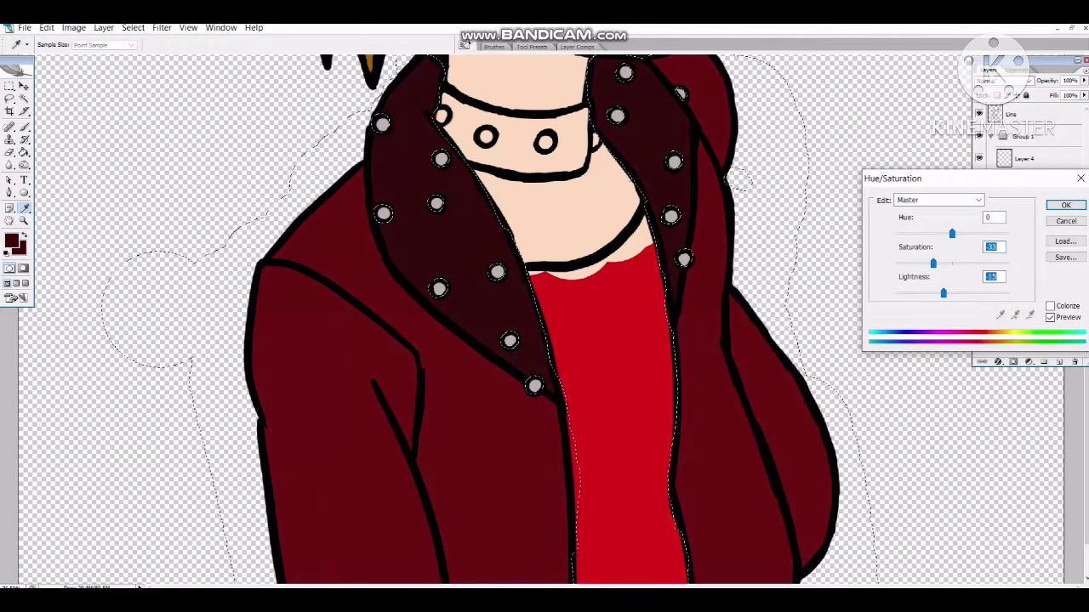
key("Return")
Add a new clipped layer for the shirt between the Jacket and Skin layers.
key("ctrl+minus")
key("ctrl+minus")
key("ctrl+minus")
key("ctrl+shift+alt+n")
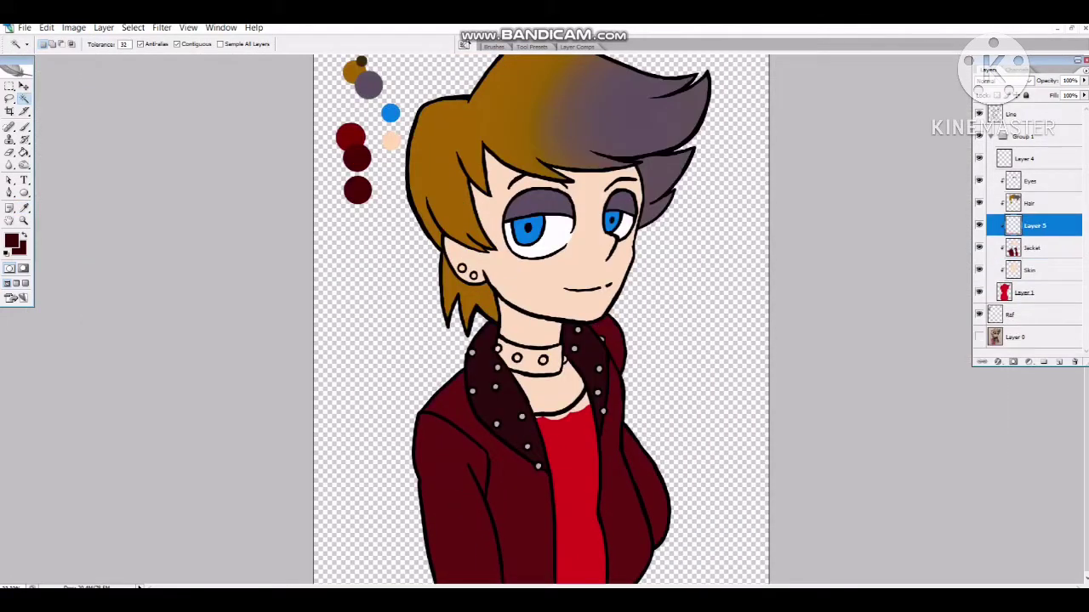
scroll(541, 320, "up", 1)
key("i")
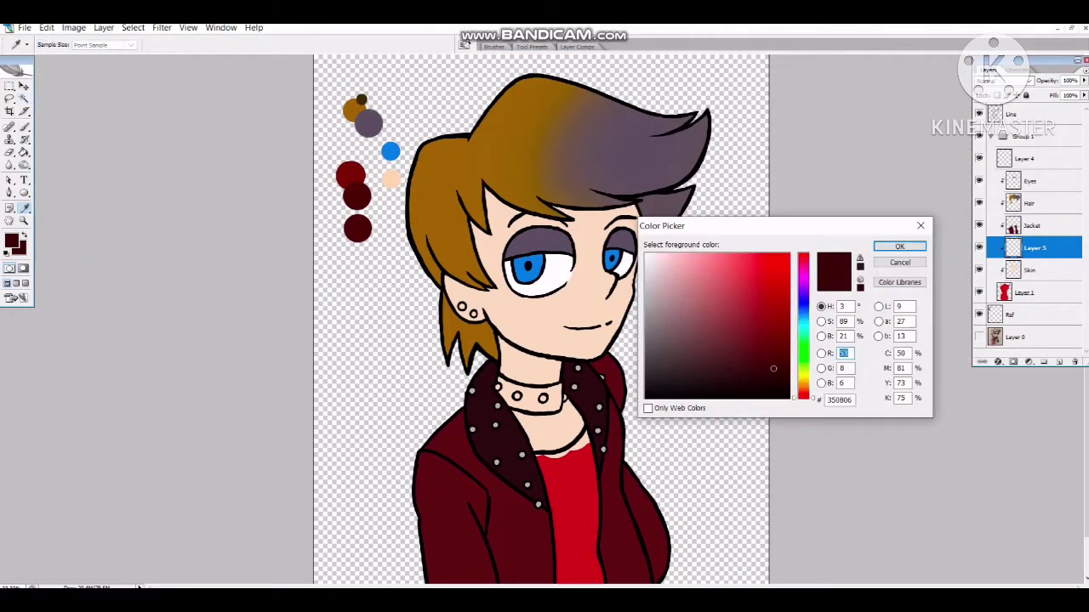
Paint the shirt area bright green up to the neckline and tone the green down with Hue/Saturation.
left_click(12, 241)
left_click(773, 319)
key("Return")
key("b")
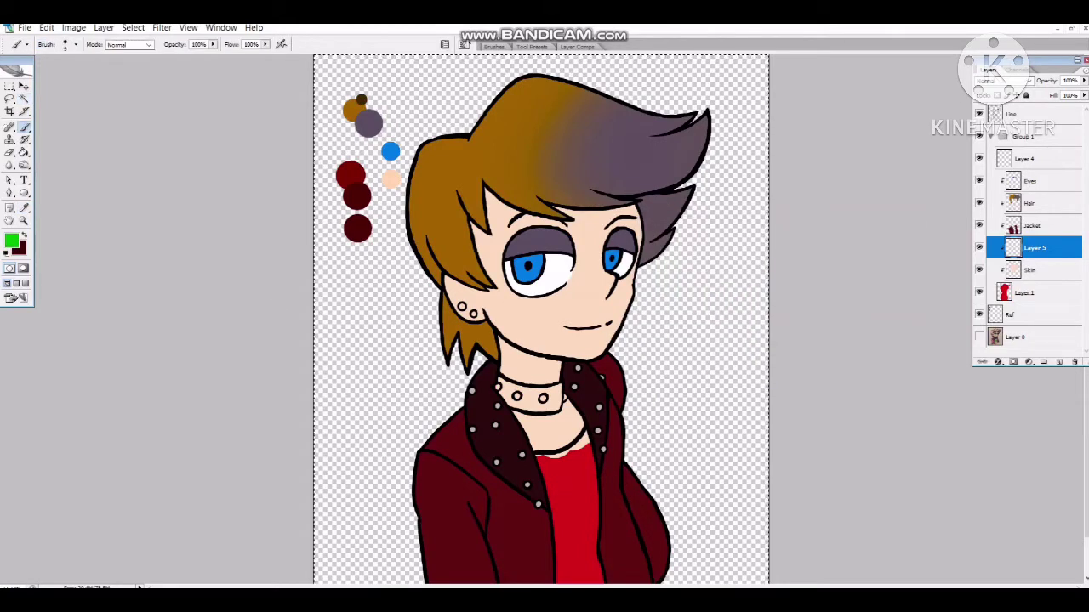
left_click_drag(563, 507, 571, 466)
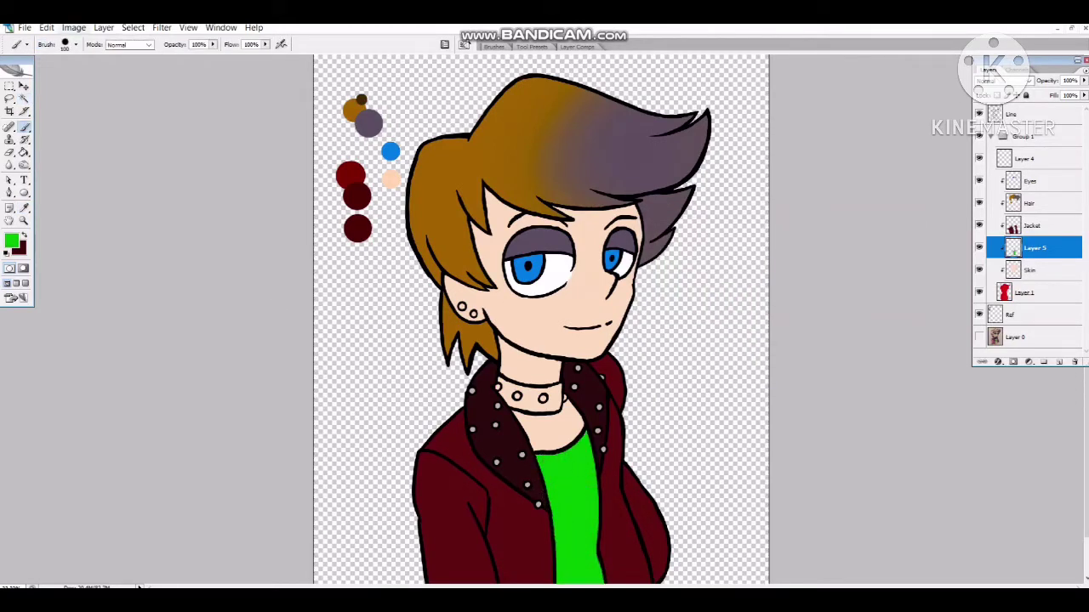
key("ctrl+u")
key("Return")
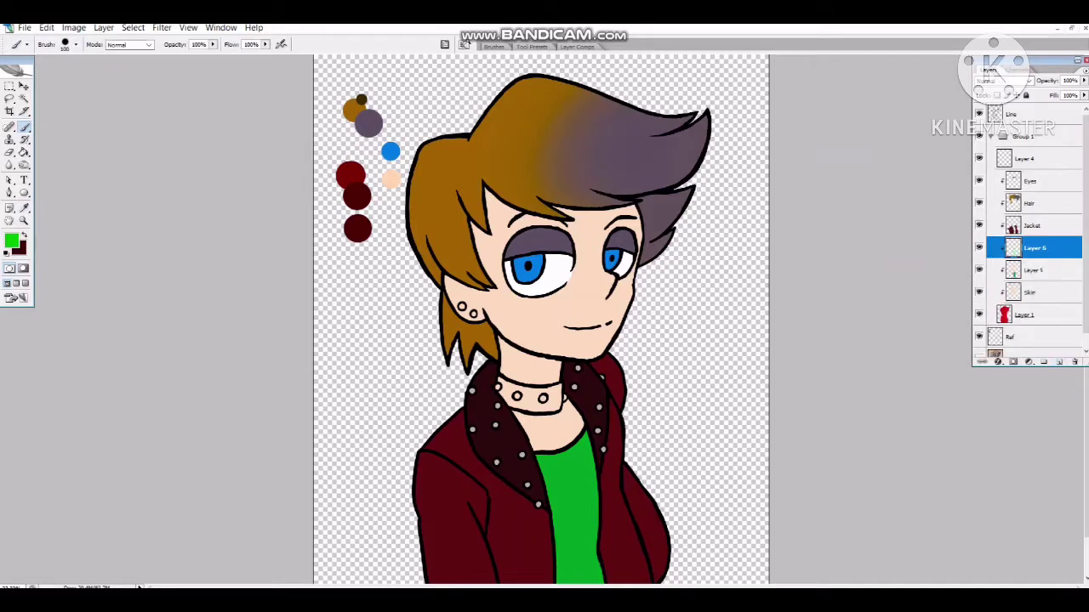
Place a new clipped layer beneath the shirt layer and paint the choker dark grey (#2d2424) on it.
key("ctrl+bracketleft")
left_click(12, 242)
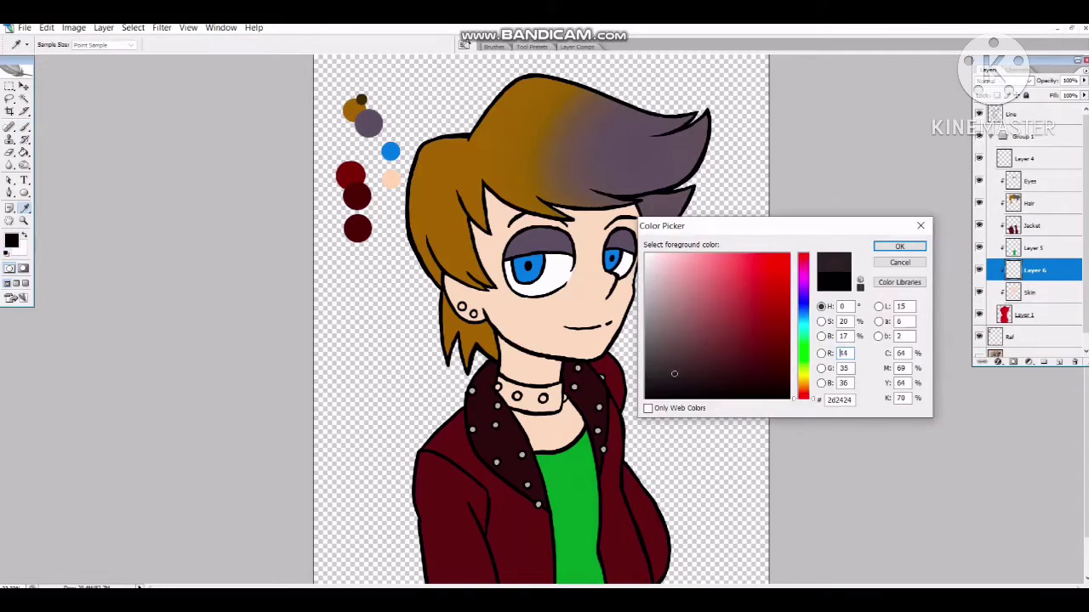
key("Return")
scroll(550, 439, "up", 3)
left_click(451, 292)
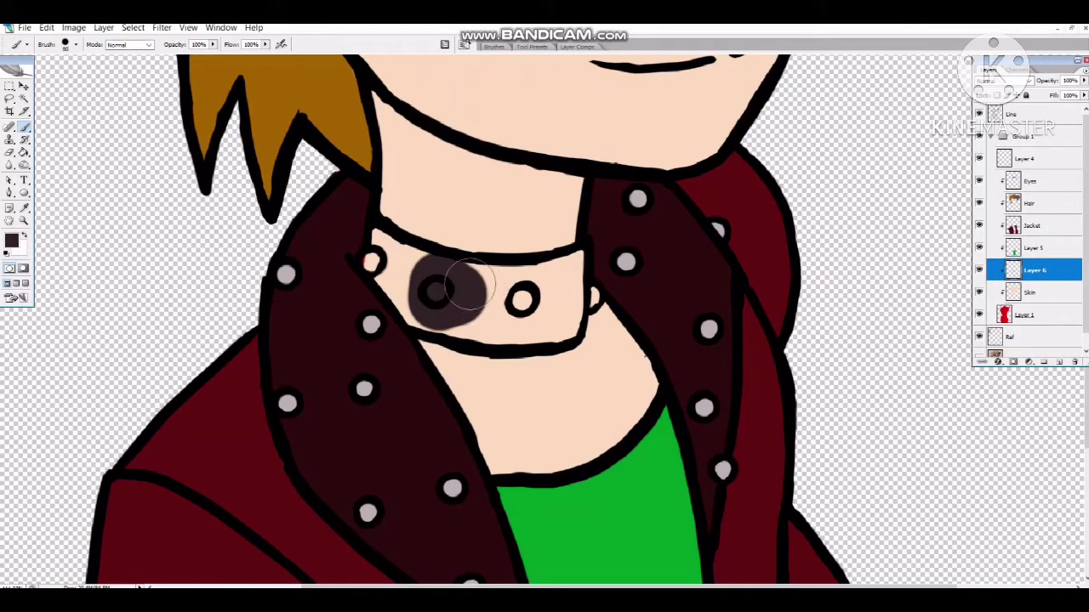
mouse_move(467, 288)
left_mouse_down()
mouse_move(570, 269)
mouse_move(571, 318)
mouse_move(530, 332)
mouse_move(404, 315)
left_mouse_up()
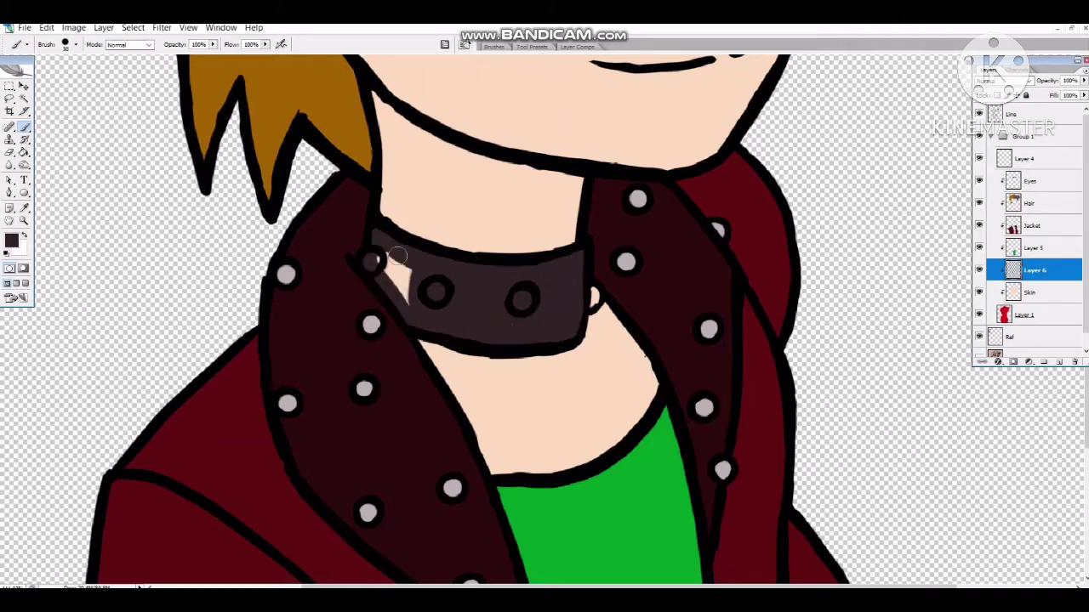
Finish the choker's left end in dark grey and fill the choker studs and ear studs with light grey.
mouse_move(397, 255)
left_mouse_down()
mouse_move(421, 298)
mouse_move(381, 291)
left_mouse_up()
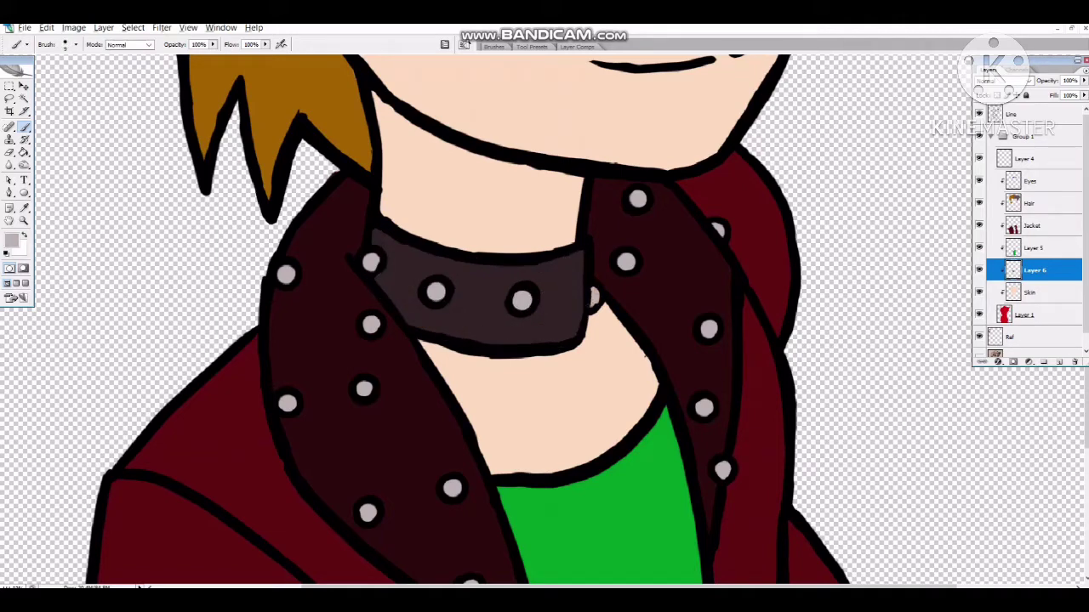
scroll(411, 264, "up", 5)
left_click(1031, 292)
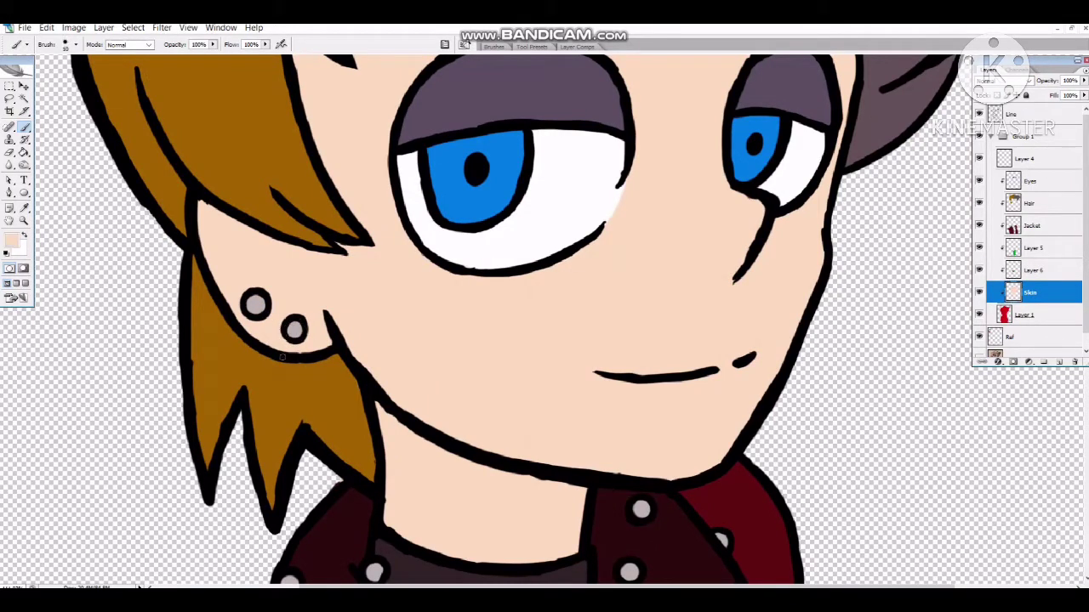
Fill the leftover red patch at the bottom of the shirt with the same green on Layer 5.
key("ctrl+minus")
key("ctrl+minus")
key("ctrl+minus")
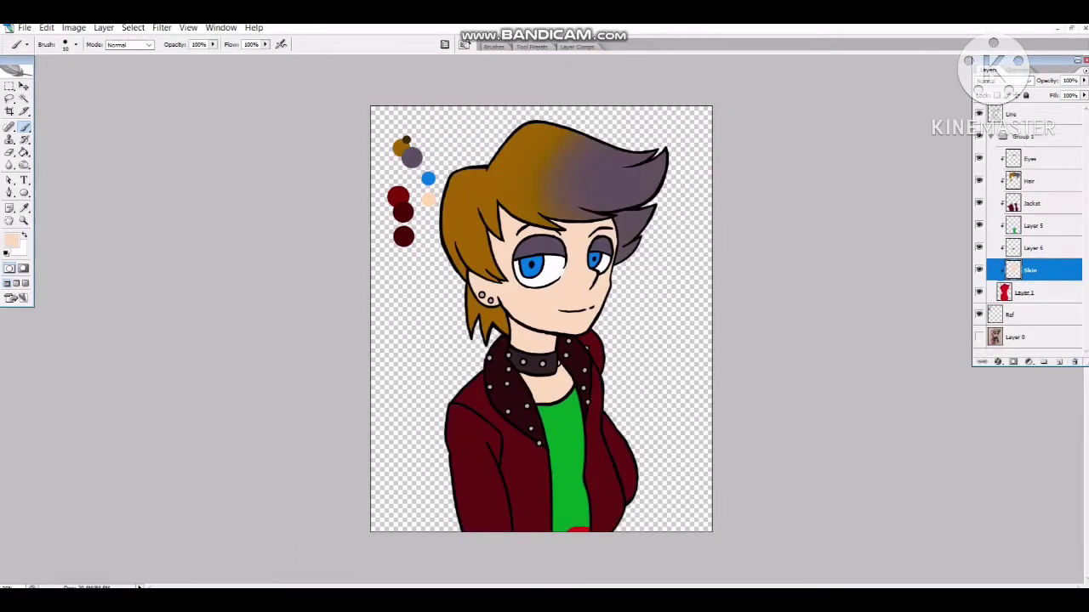
left_click(1035, 226)
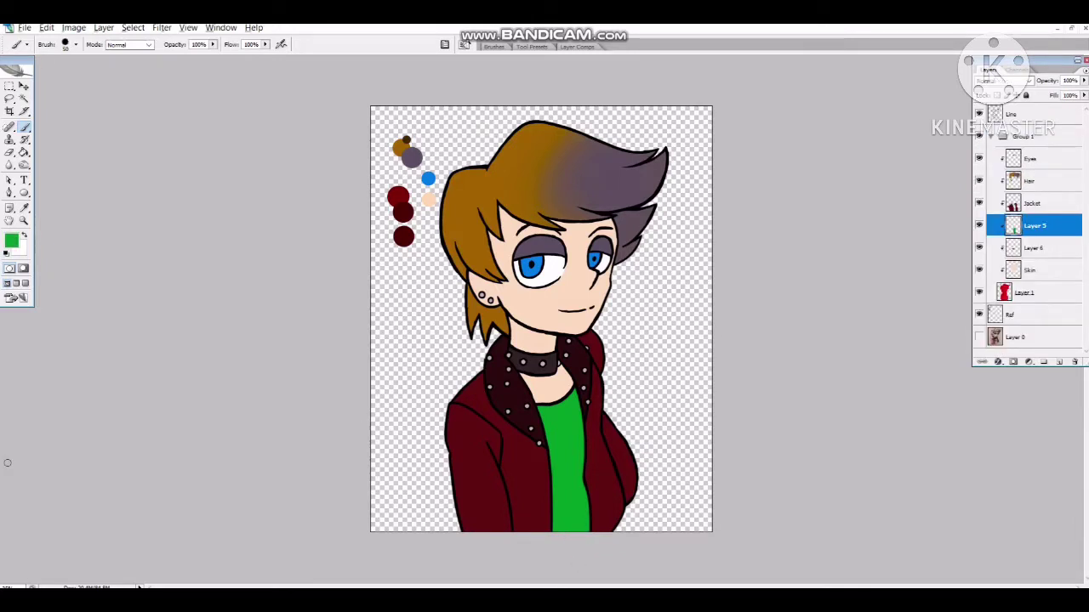
Remove the colour swatches and organise the layers by naming the shirt and collar ones and adding a clipped Shadow 1 above Eyes.
key("ctrl+e")
key("ctrl+e")
key("ctrl+e")
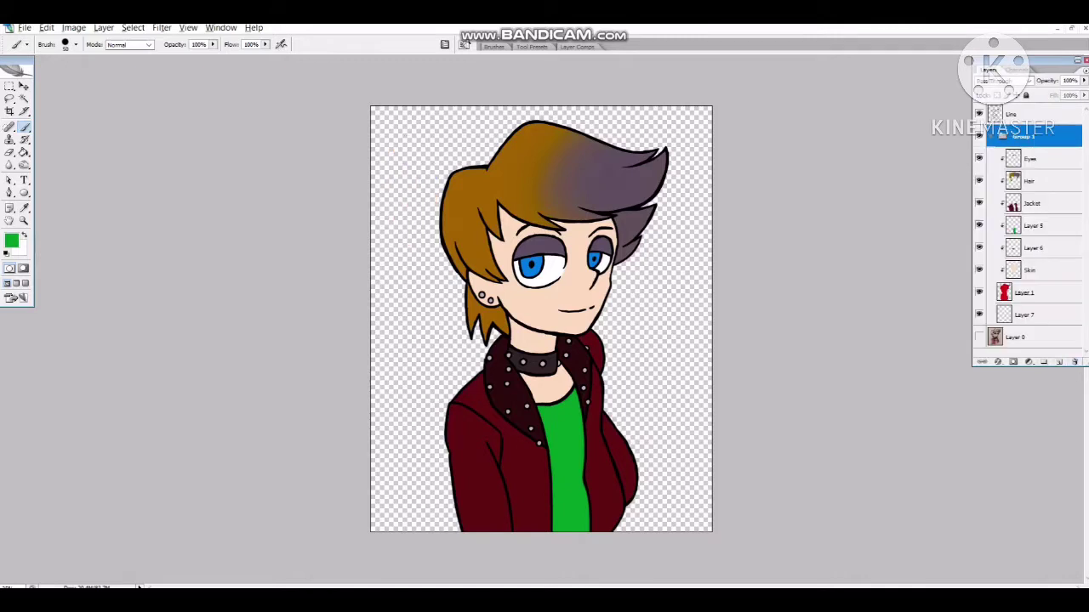
right_click(1013, 158)
right_click(1038, 158)
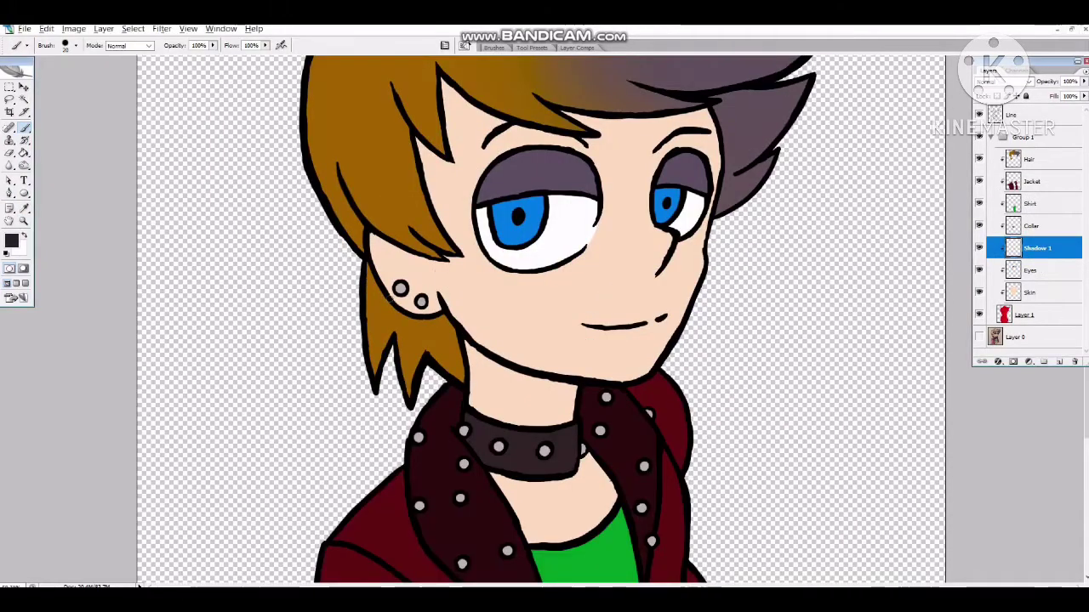
Paint dark shadows beneath the left hair locks on Shadow 1 and erase the stroke along the temple beside the eye.
left_click_drag(443, 255, 441, 208)
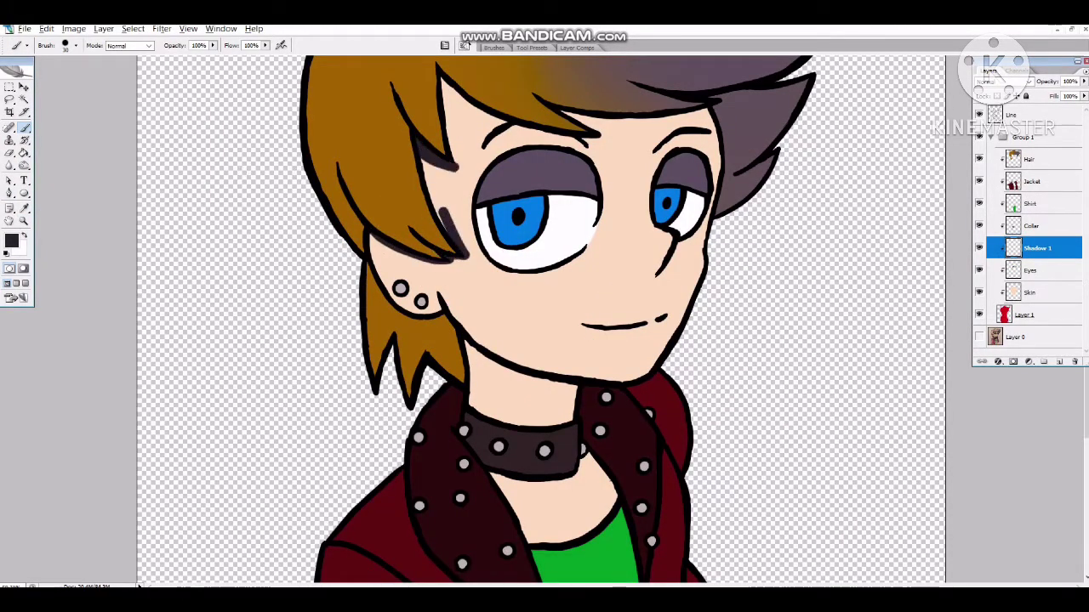
key("e")
right_click(440, 208)
key("Escape")
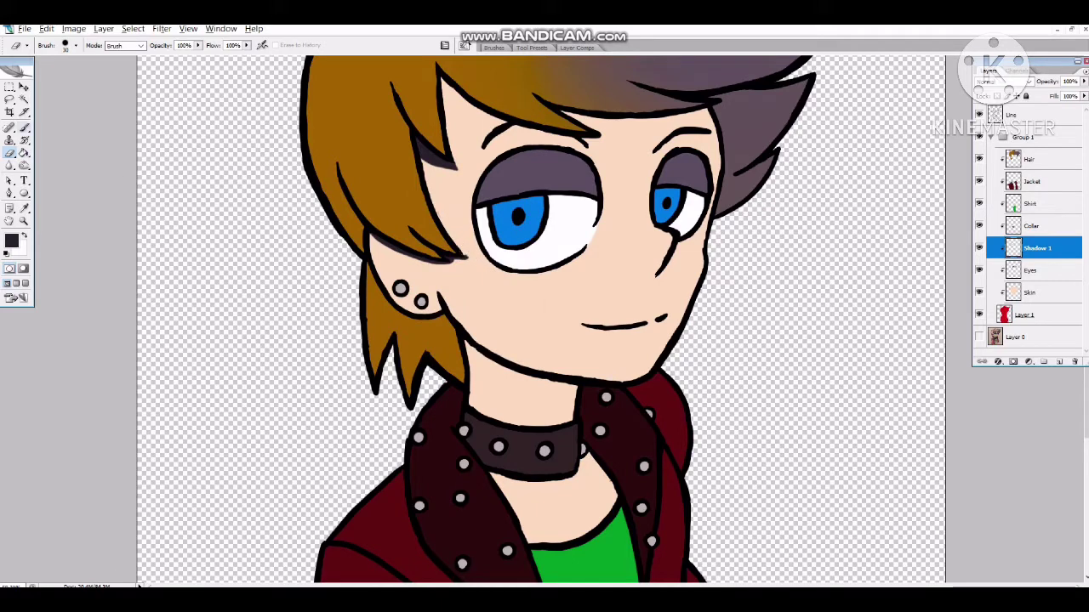
Widen the hair shadow across the top of the ear and taper its tip onto the cheek with brush and eraser.
key("b")
key("e")
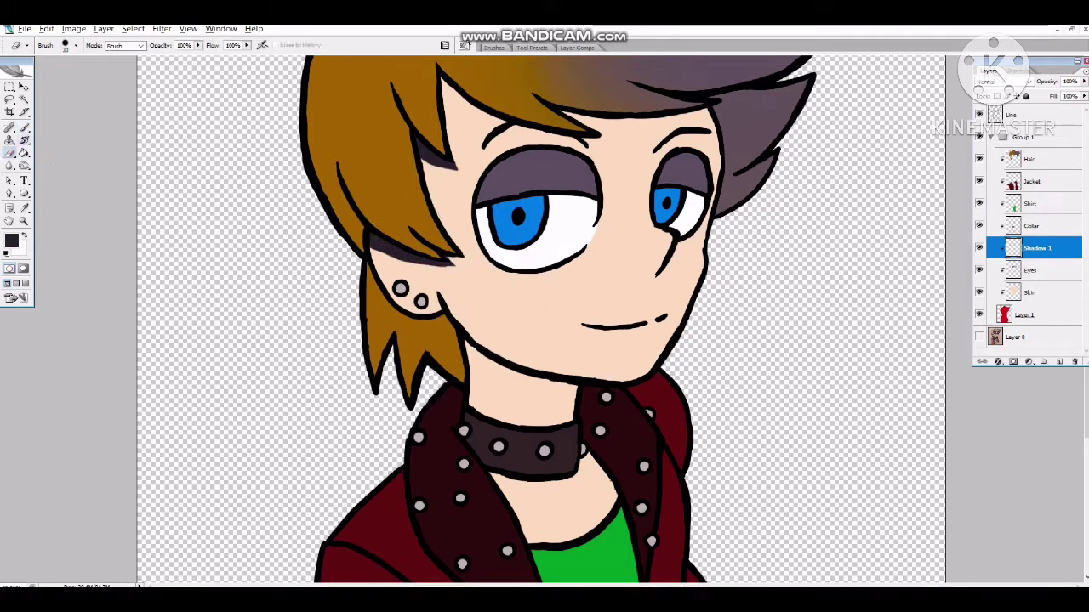
key("b")
left_click_drag(449, 258, 473, 260)
key("e")
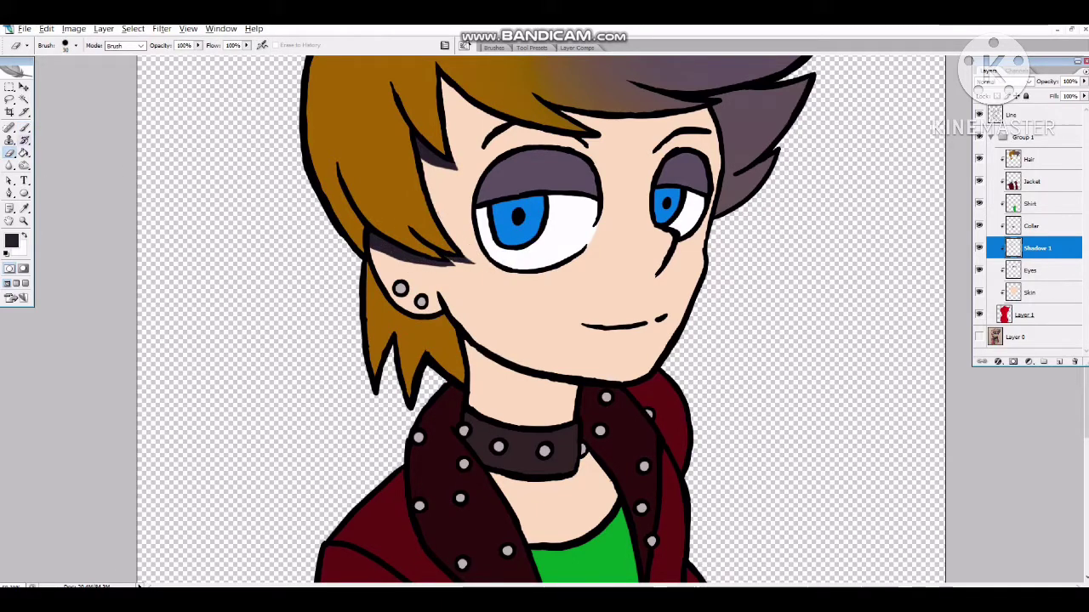
Paint dark shadows in the earlobe corner and along the forehead beneath the whole fringe.
key("b")
scroll(418, 328, "up", 3)
key("bracketright")
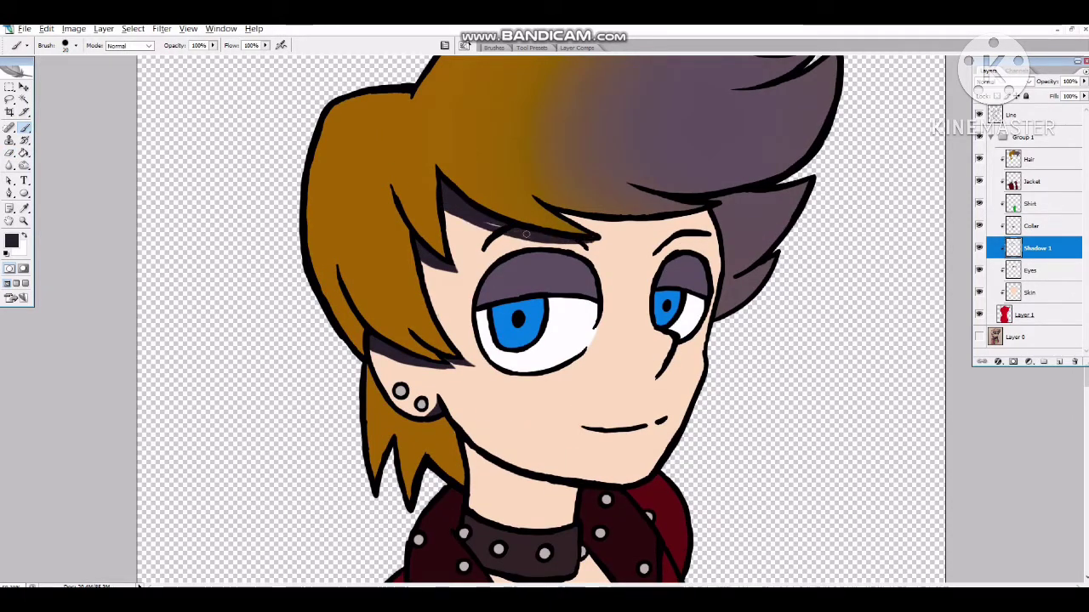
mouse_move(587, 236)
left_mouse_down()
mouse_move(703, 209)
mouse_move(587, 221)
left_mouse_up()
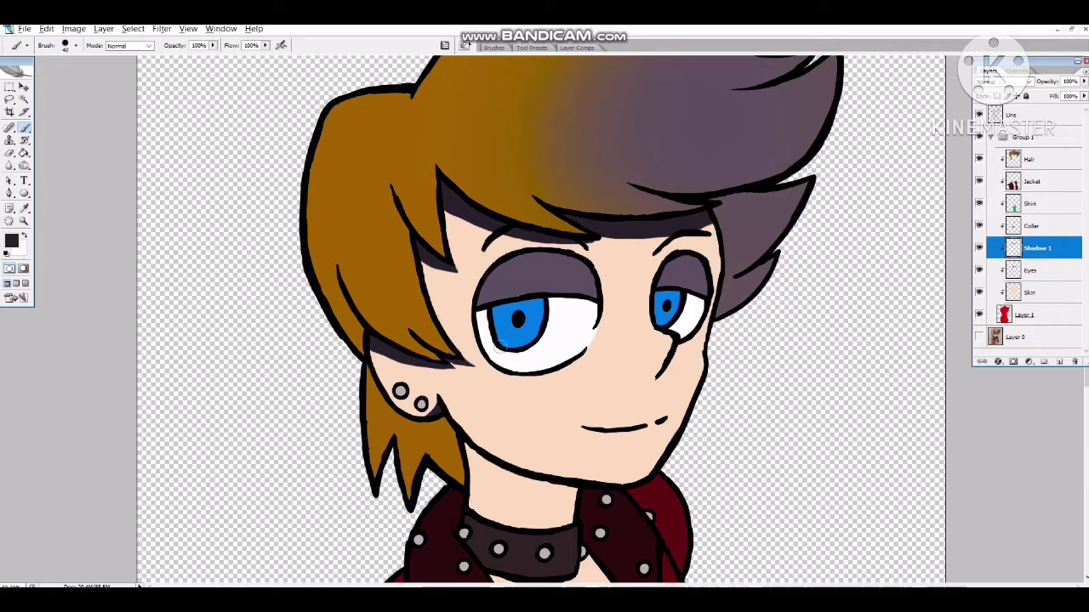
Shade the upper part of both eyes beneath the eyelids and erase the overspill around the left eye.
mouse_move(481, 315)
left_mouse_down()
mouse_move(606, 305)
mouse_move(499, 314)
left_mouse_up()
key("e")
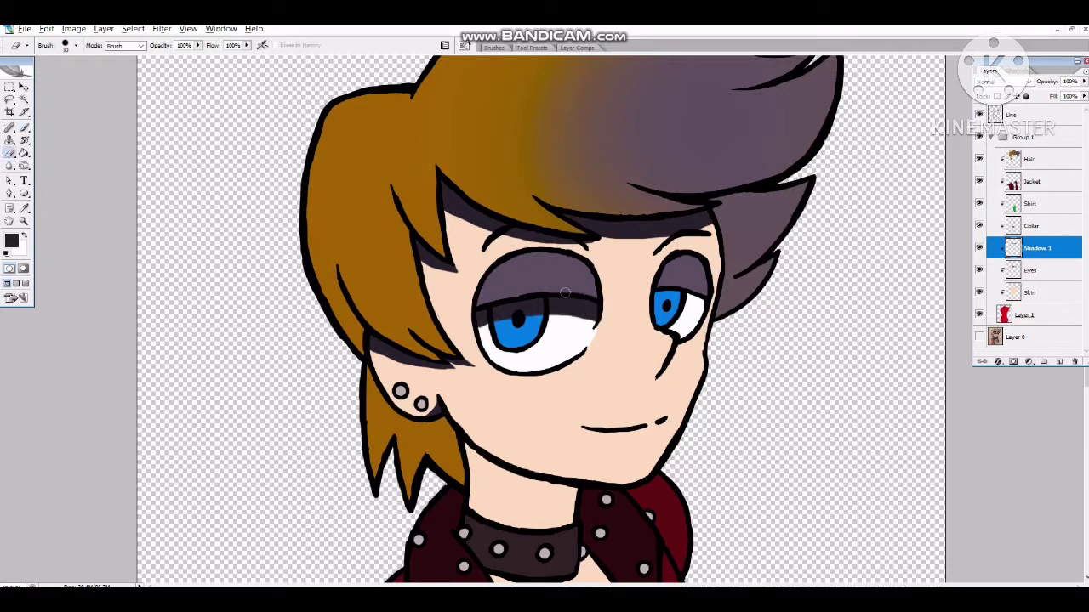
left_click_drag(565, 292, 593, 303)
key("b")
key("e")
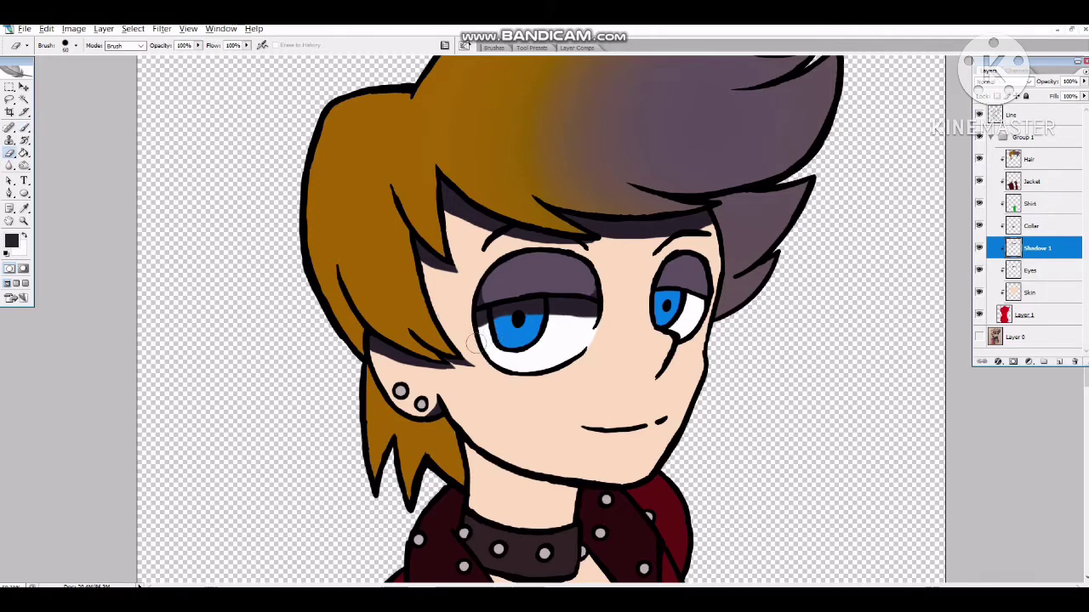
key("b")
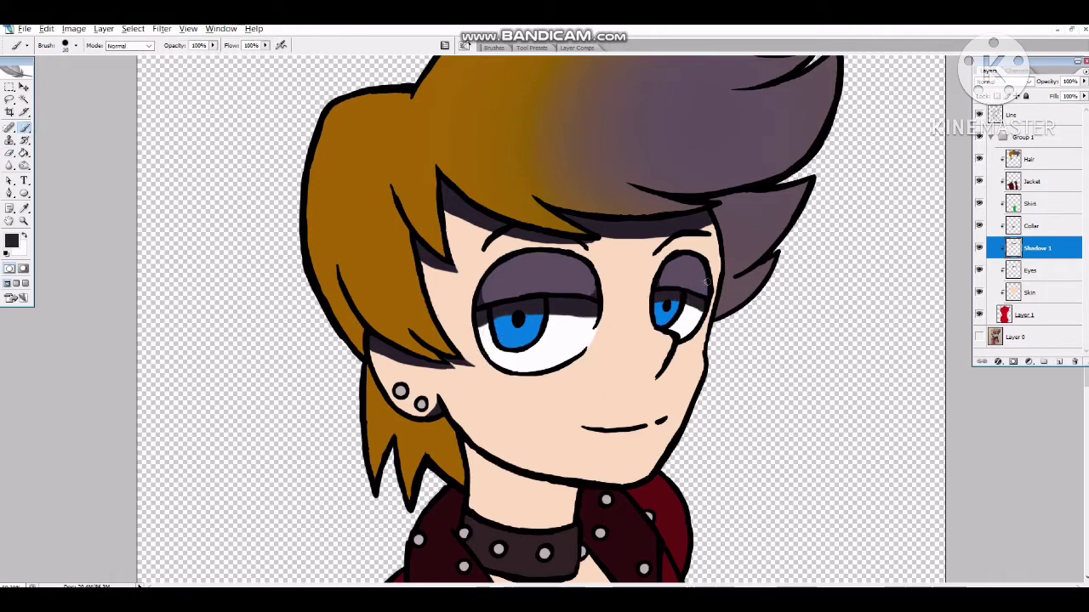
Shade the neck beneath the jaw and the chest along both lapels, trimming the left chest shadow with the eraser.
left_click_drag(467, 449, 543, 496)
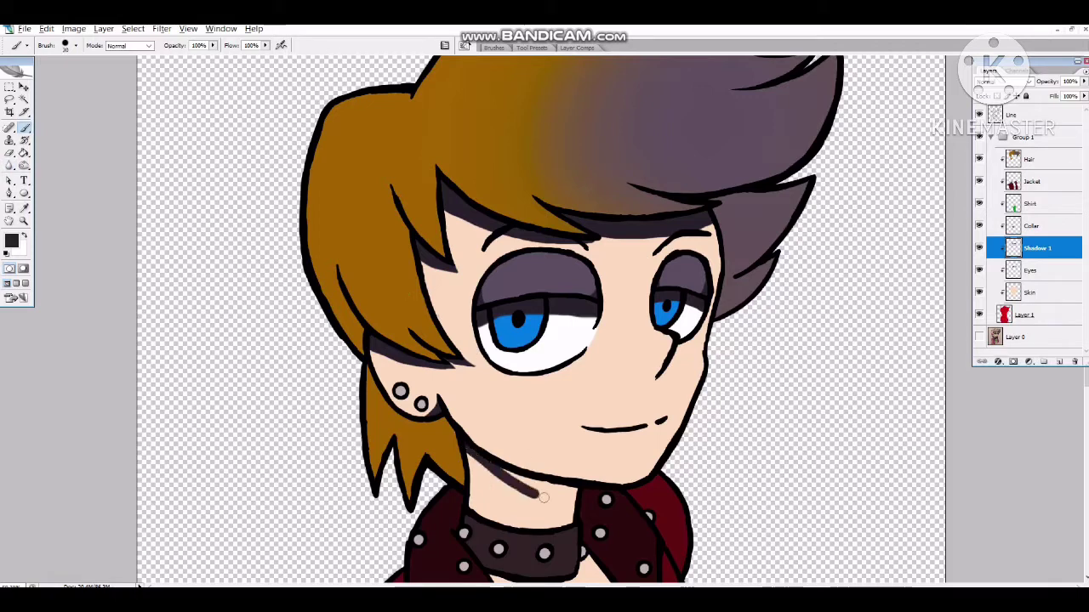
scroll(614, 475, "down", 5)
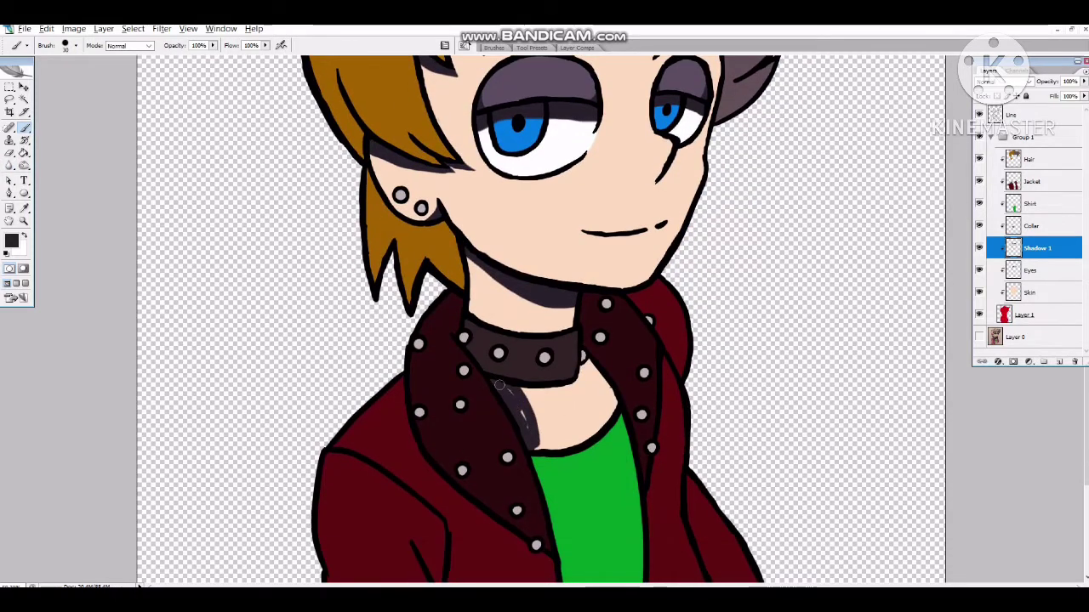
left_click_drag(499, 386, 522, 403)
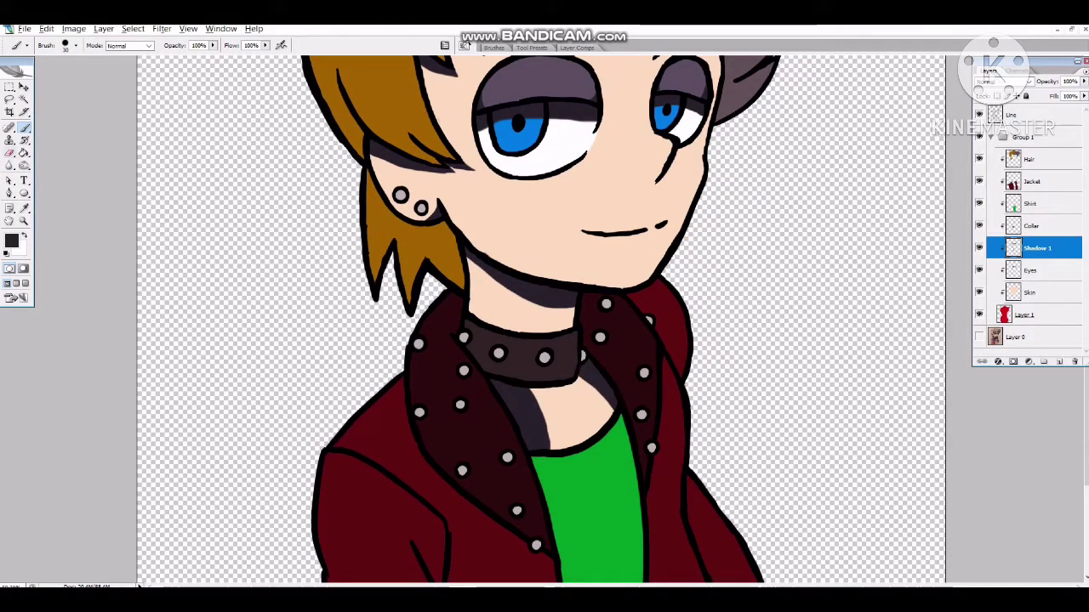
key("e")
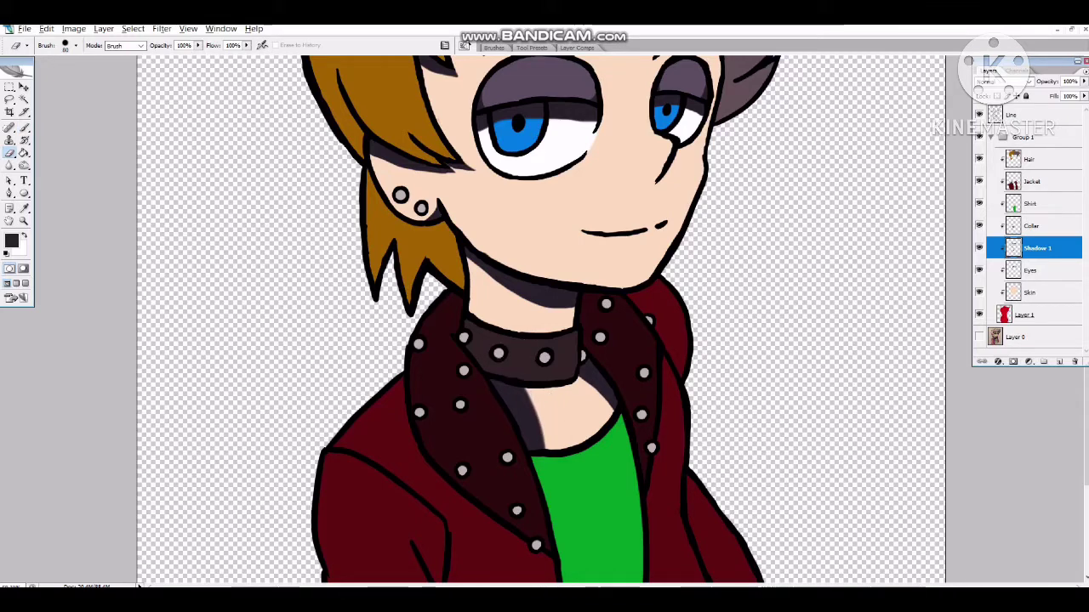
Add small crescent shadows to the ear studs on the Shadow 1 layer and trim them with the eraser.
scroll(498, 356, "up", 5)
scroll(126, 263, "up", 2)
key("z")
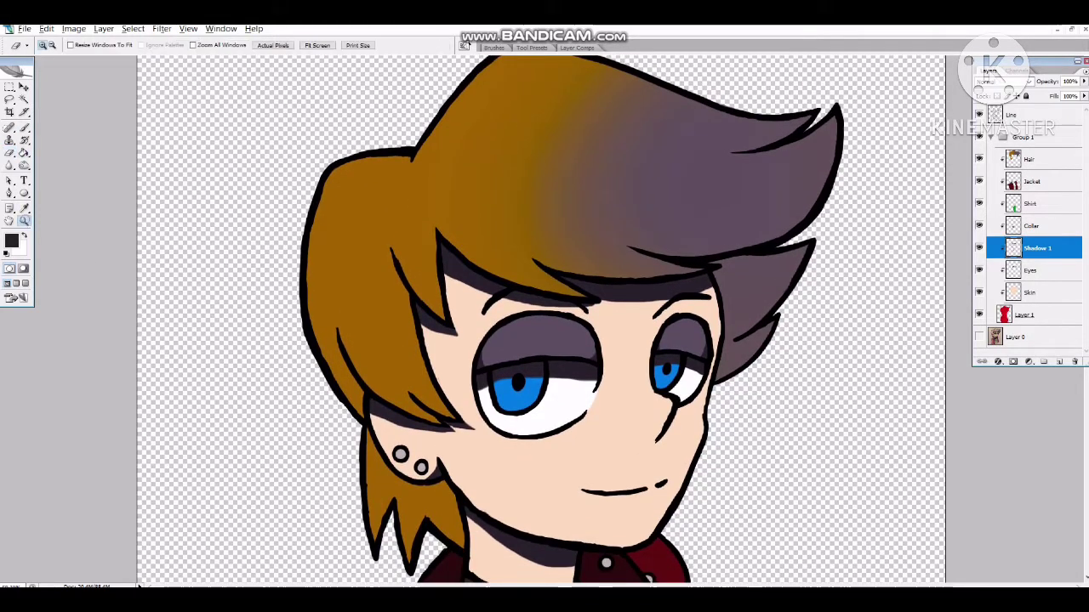
left_click(449, 412)
key("b")
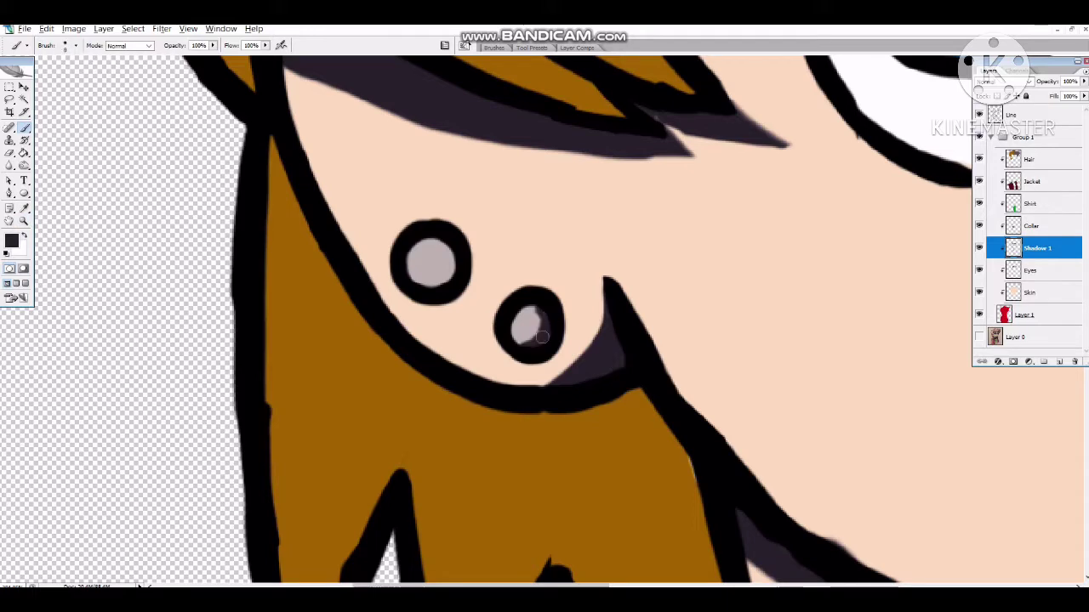
key("e")
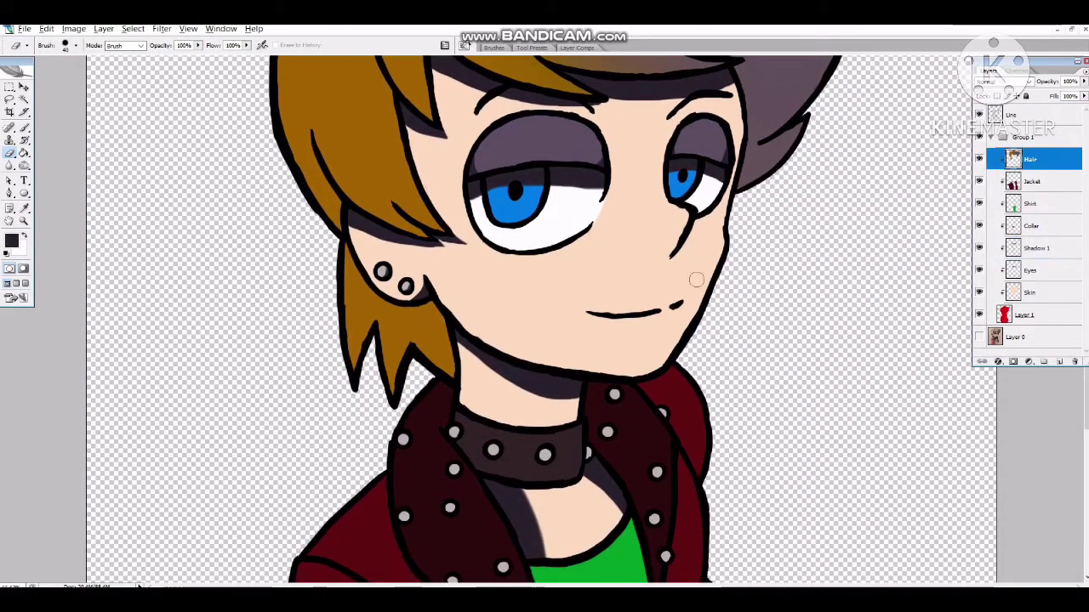
Add a clipped layer named Shadow 2 and place it between the Hair and Jacket layers.
key("b")
left_click(1059, 361)
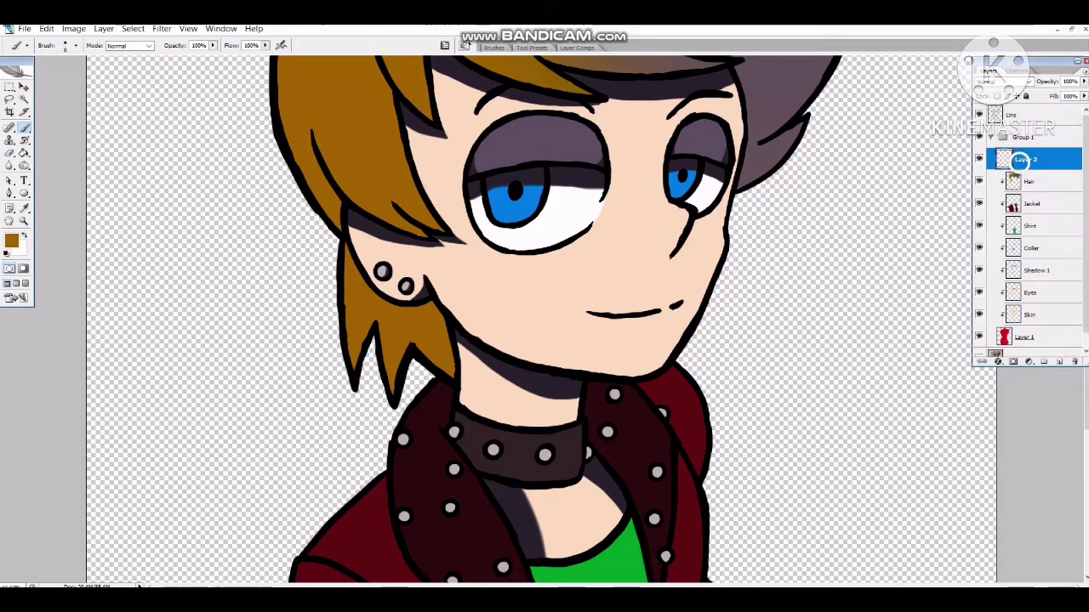
right_click(1033, 159)
key("Escape")
double_click(1032, 159)
key("shift+s")
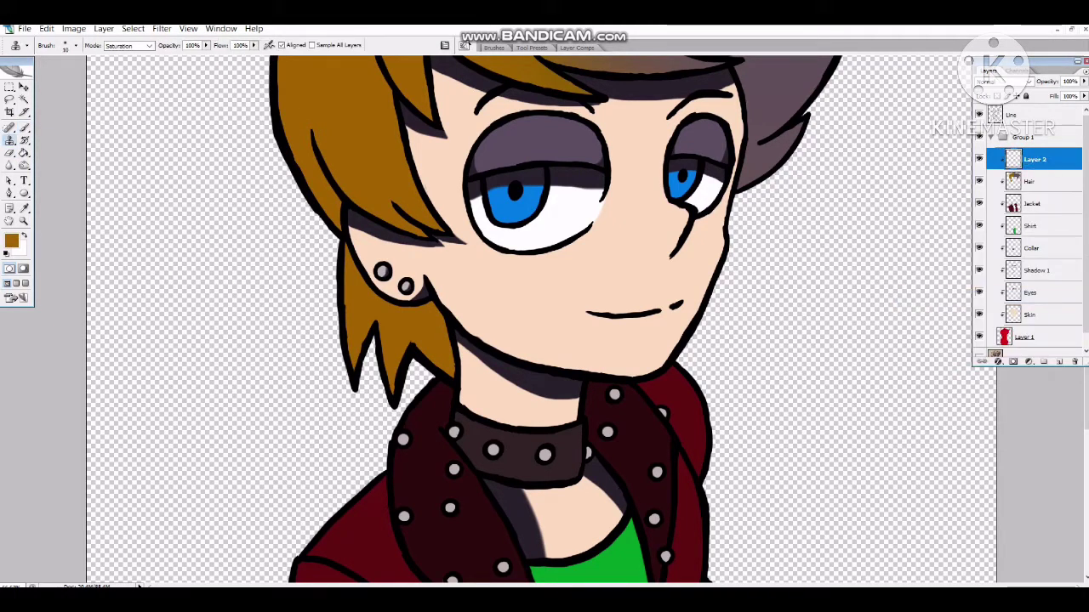
type("Shadow 2")
key("Return")
key("ctrl+bracketleft")
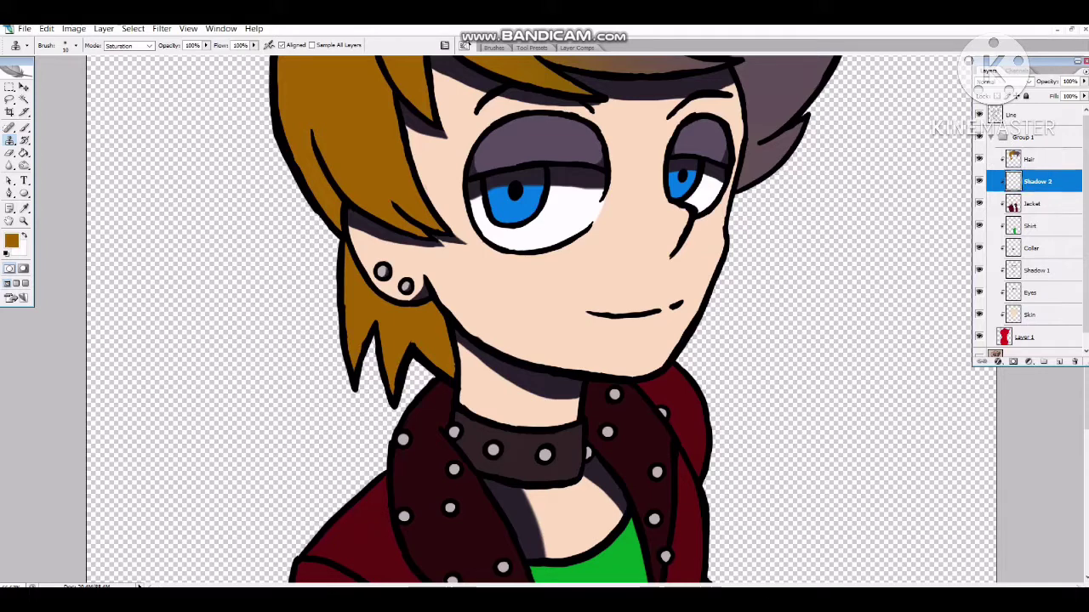
Shade the inner edges of both studded lapels beside the collar on Shadow 2 and trim the shadow edges with the eraser.
key("b")
scroll(458, 292, "down", 3)
key("ctrl+z")
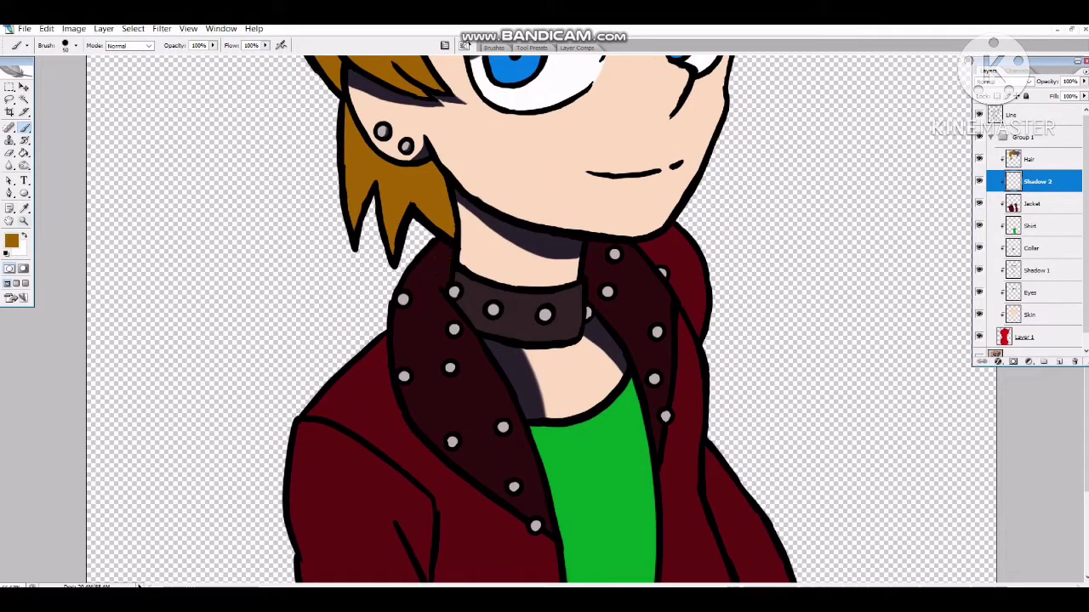
left_click(418, 294, "alt")
mouse_move(446, 247)
left_mouse_down()
mouse_move(408, 289)
mouse_move(466, 330)
mouse_move(563, 544)
left_mouse_up()
key("e")
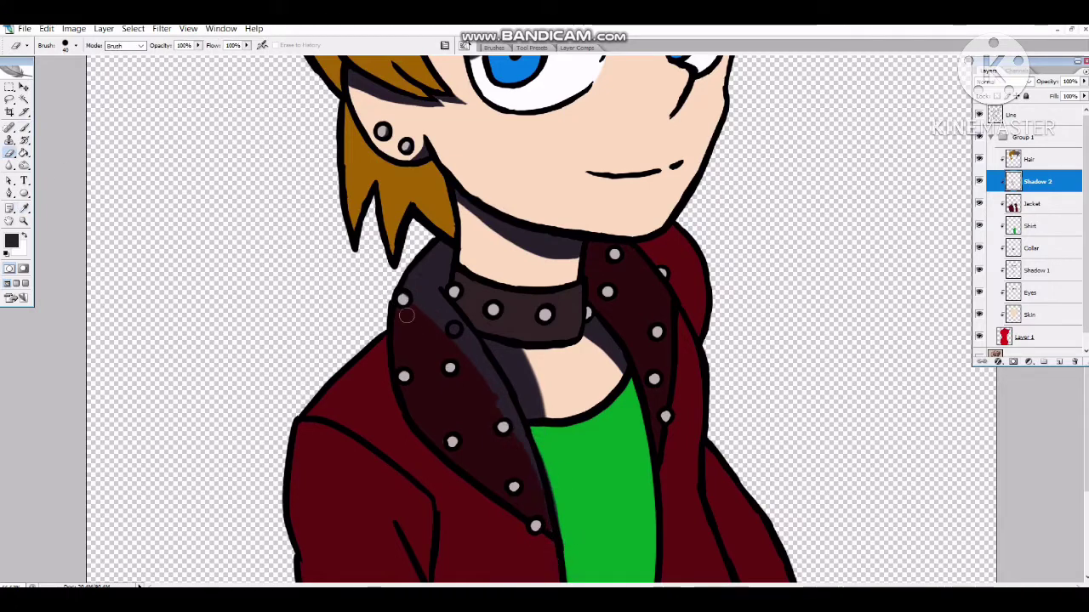
left_click_drag(497, 400, 551, 535)
key("b")
left_click_drag(595, 247, 621, 336)
key("e")
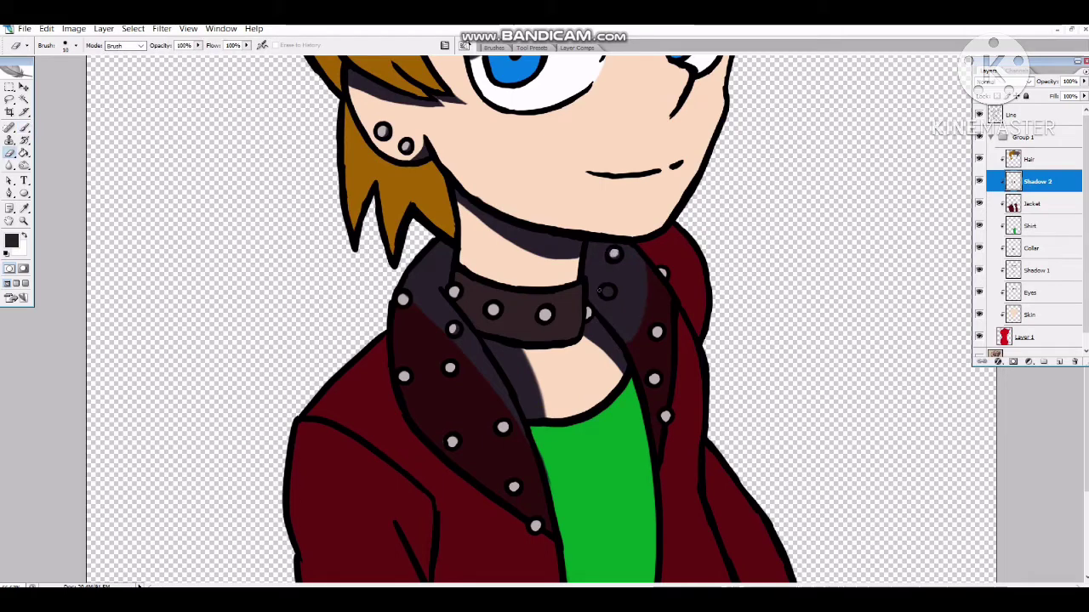
Shade the left sleeve's armpit fold, inner edge and lower part, smoothing the shadow edges with the eraser.
key("b")
scroll(414, 417, "down", 5)
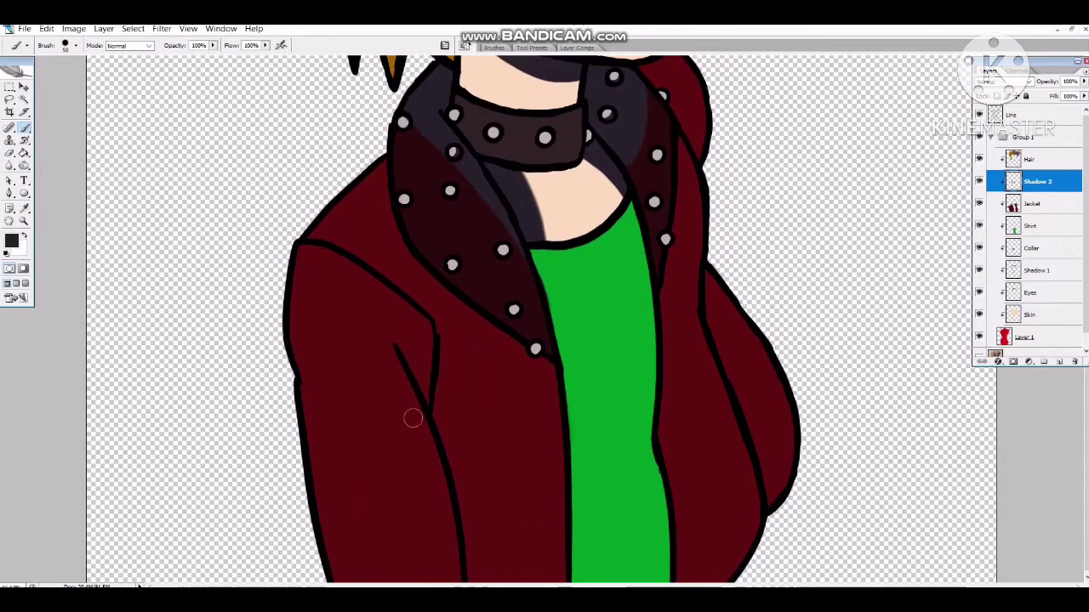
key("e")
left_click_drag(424, 391, 394, 328)
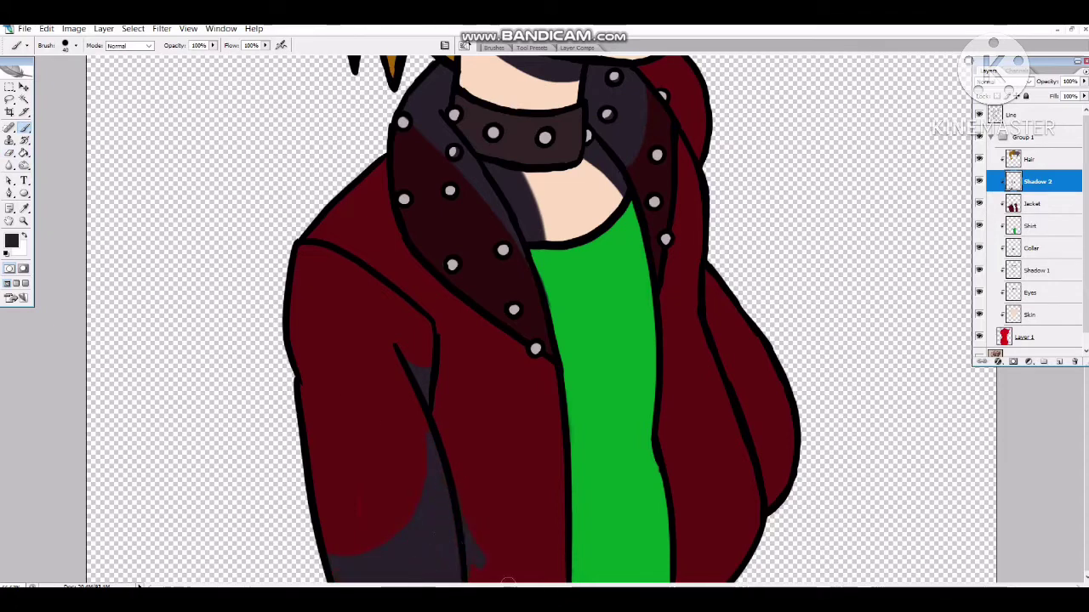
Sample the jacket's dark red on the Jacket layer, and switch back to the dark shadow colour on Shadow 2.
left_click(1034, 203)
left_click(311, 259, "alt")
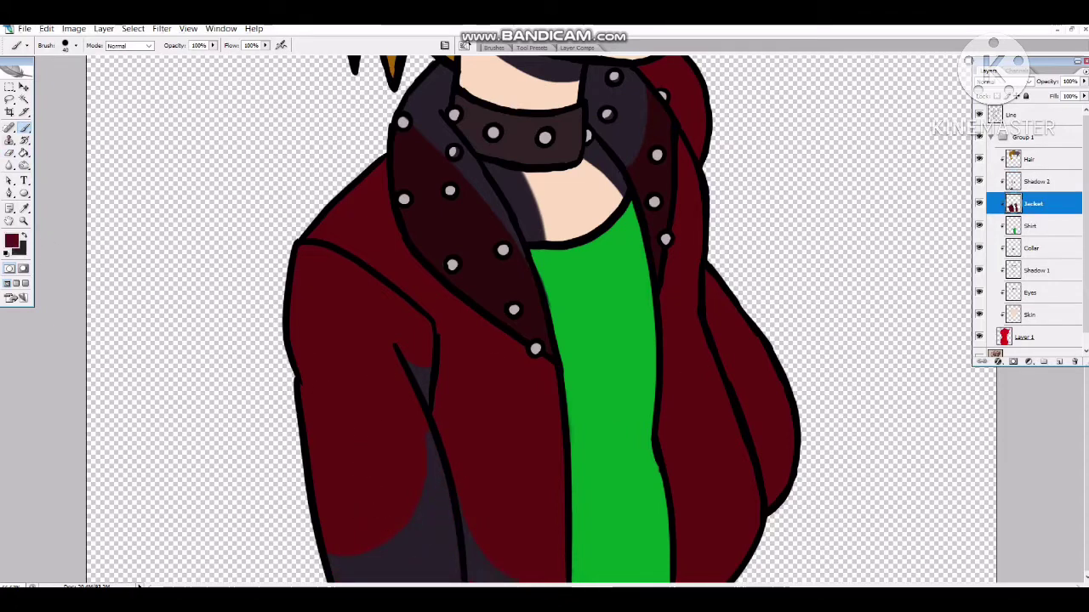
key("x")
key("alt+bracketright")
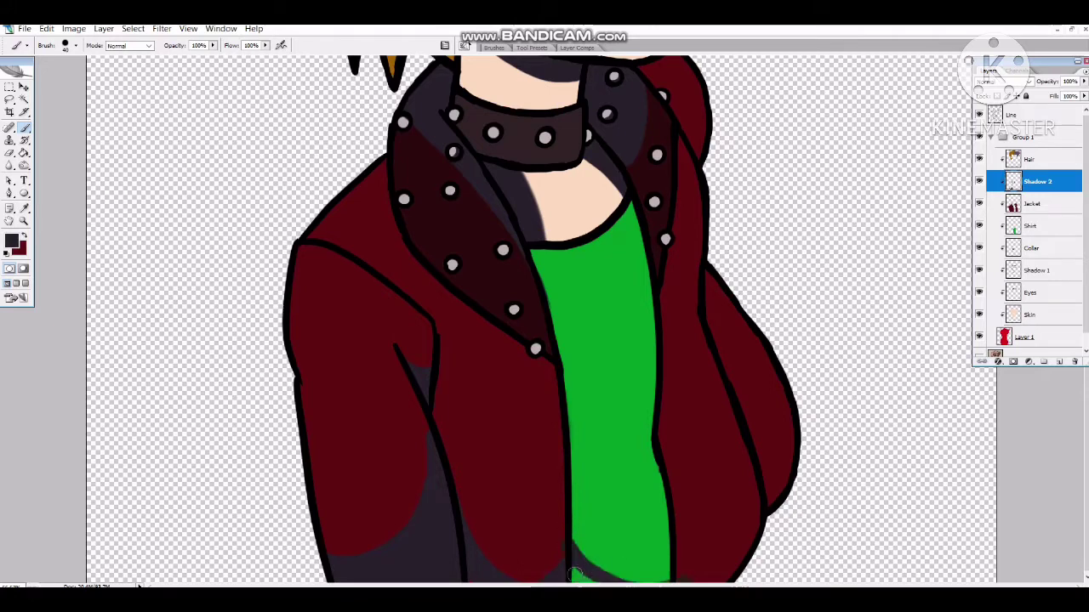
Shade the green shirt's lower edge, waist fold and the strip beneath the right lapel, trimming the shapes with the eraser.
key("e")
key("b")
mouse_move(652, 442)
left_mouse_down()
mouse_move(620, 478)
mouse_move(581, 487)
left_mouse_up()
key("e")
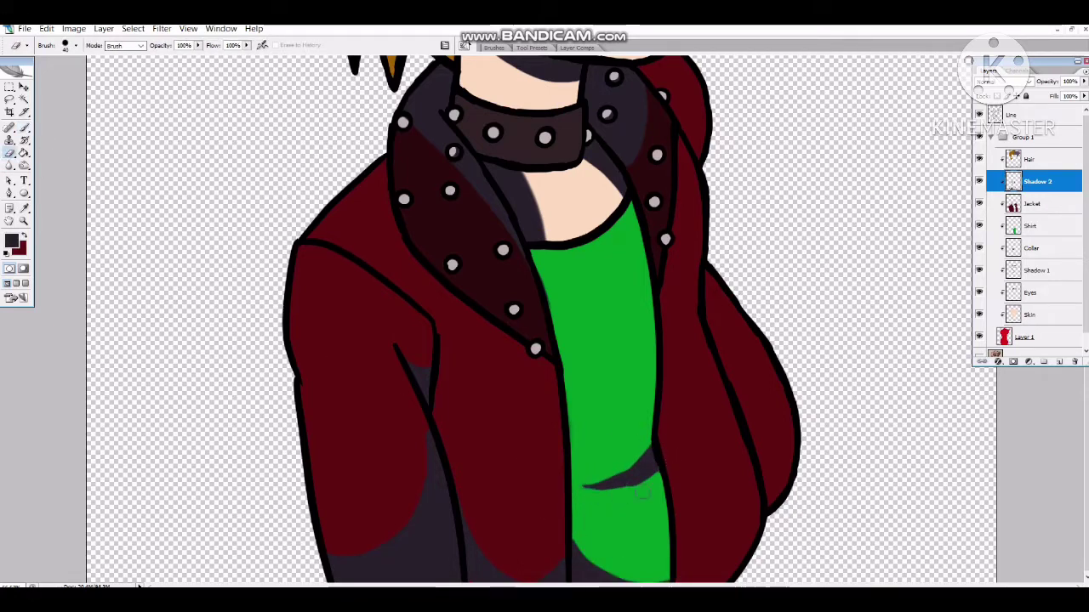
key("bracketright")
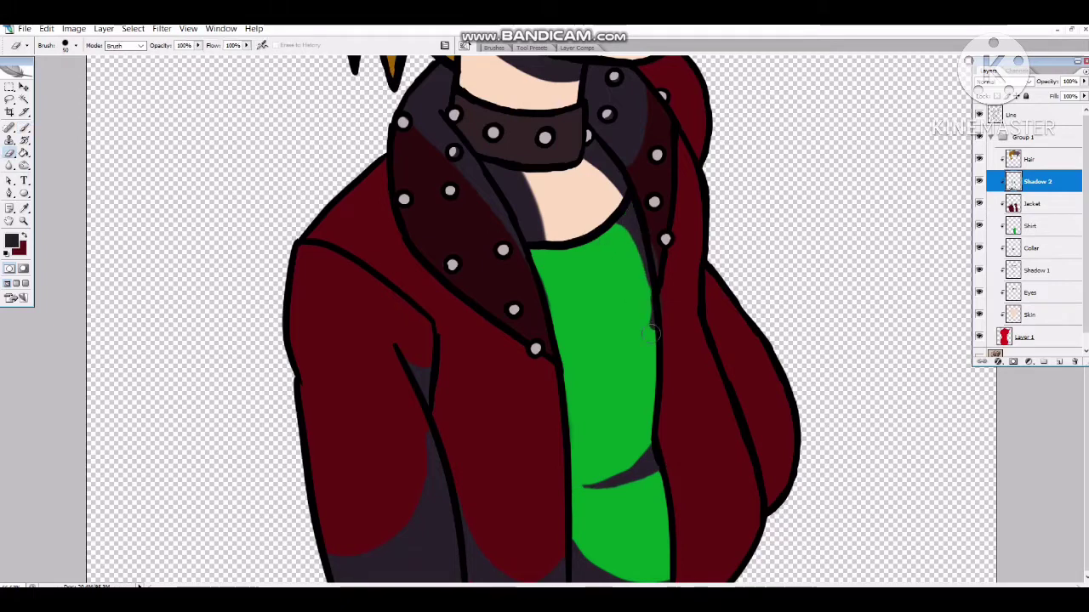
Shade the bottom of the right jacket panel and the upper and lower ends of the right sleeve.
key("ctrl+minus")
key("ctrl+plus")
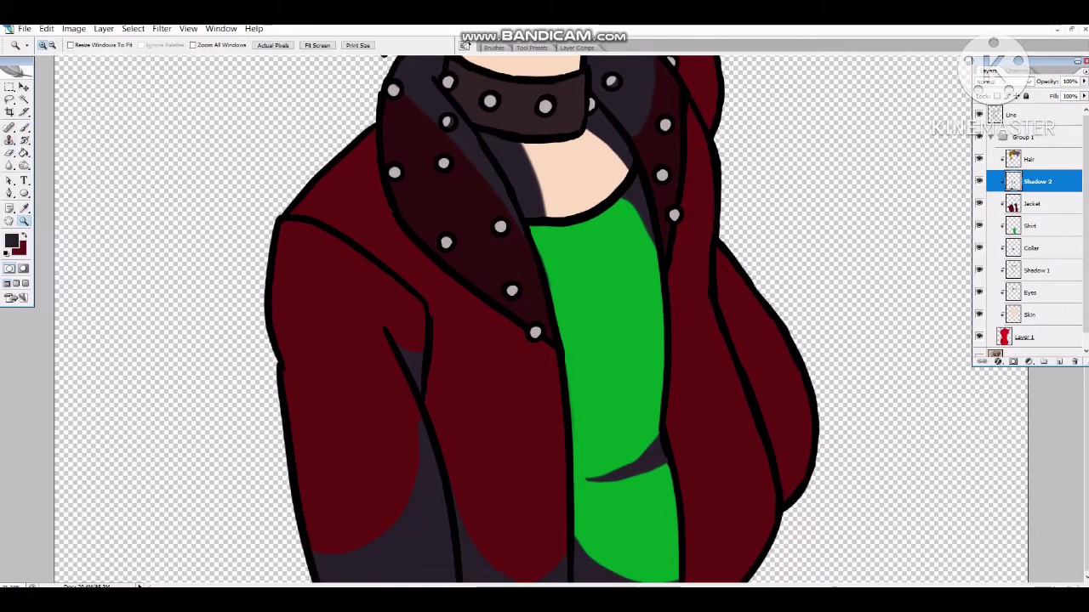
key("b")
key("e")
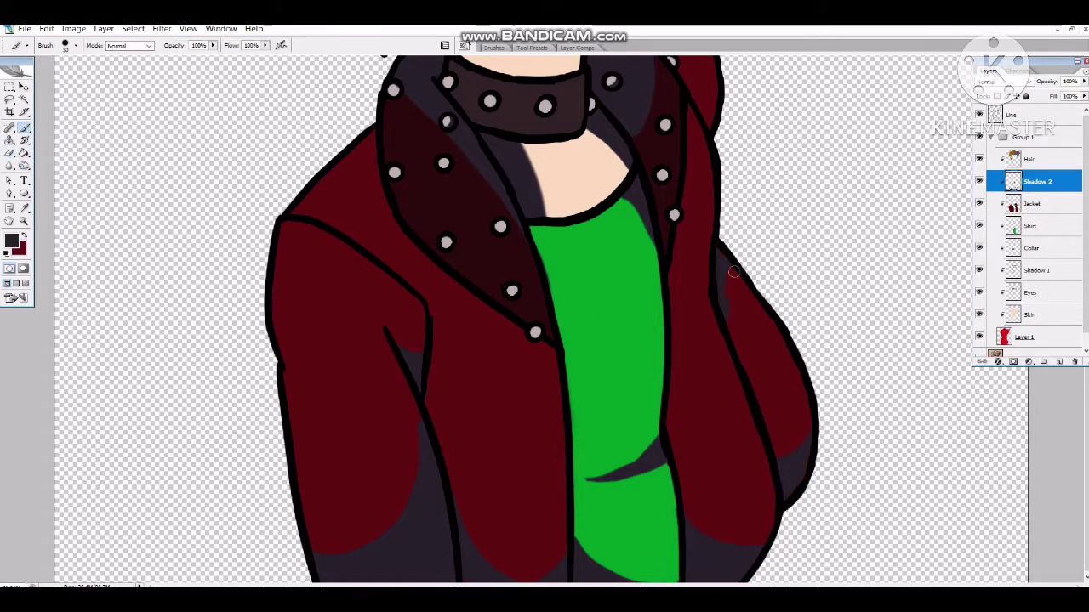
Add cast shadows on the jacket beneath both lapels and on the right shoulder behind the collar, trimming them with the eraser.
scroll(719, 251, "up", 2)
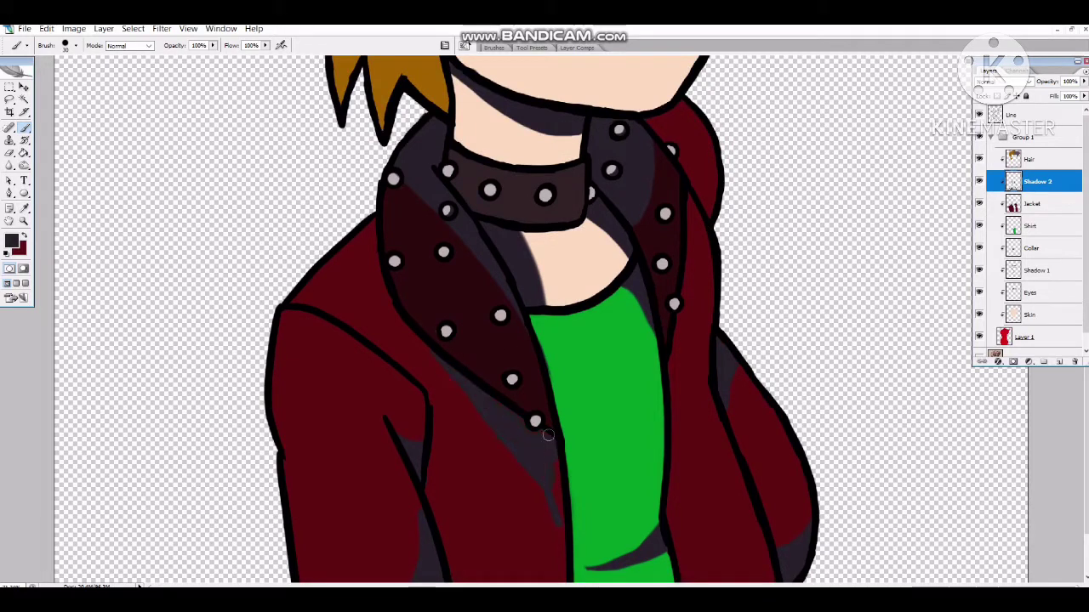
key("b")
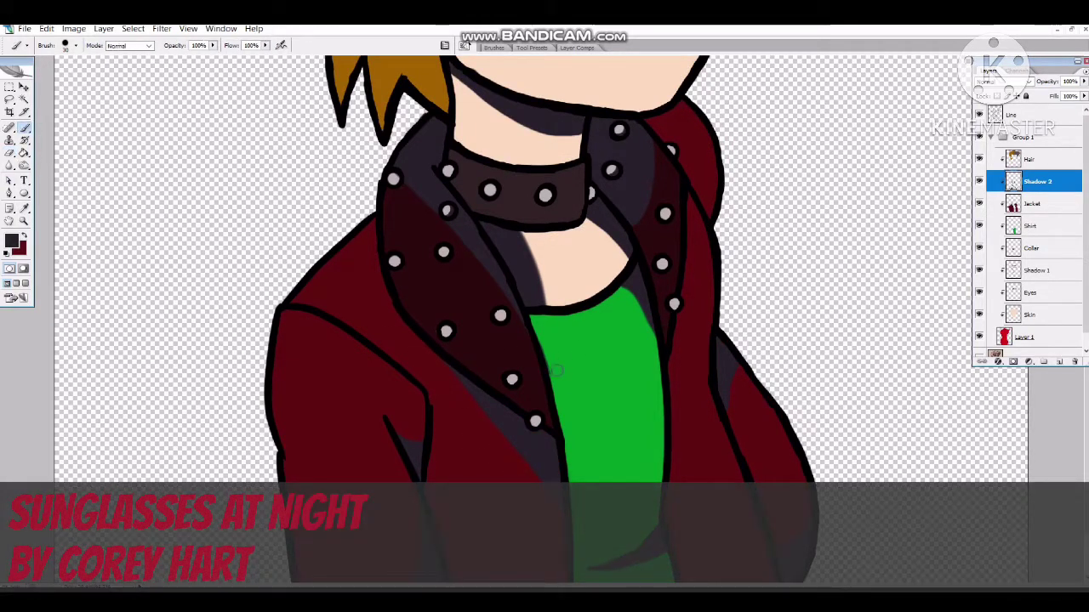
key("e")
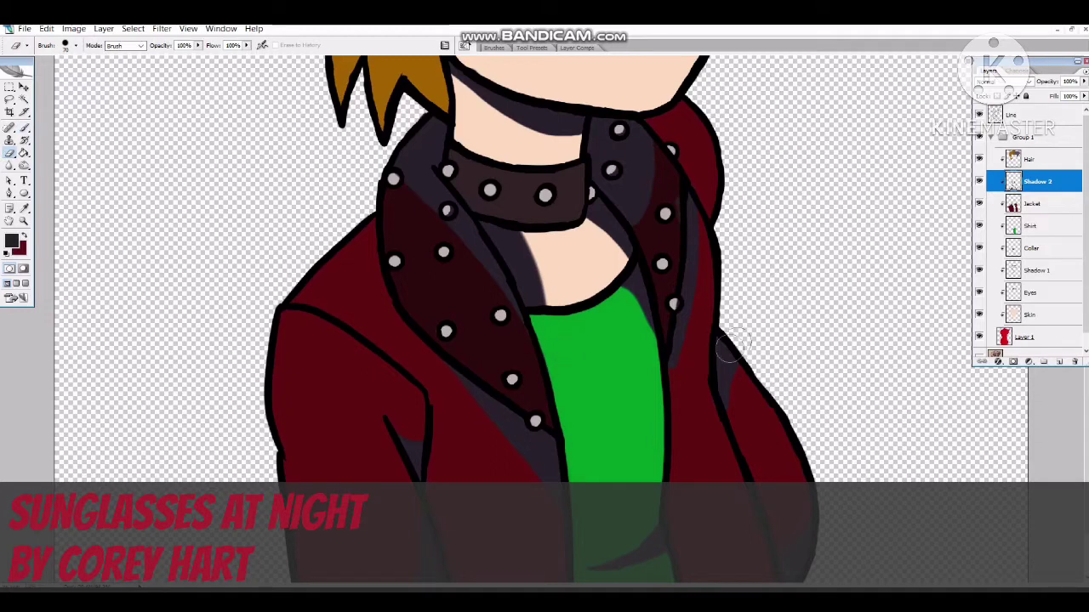
key("b")
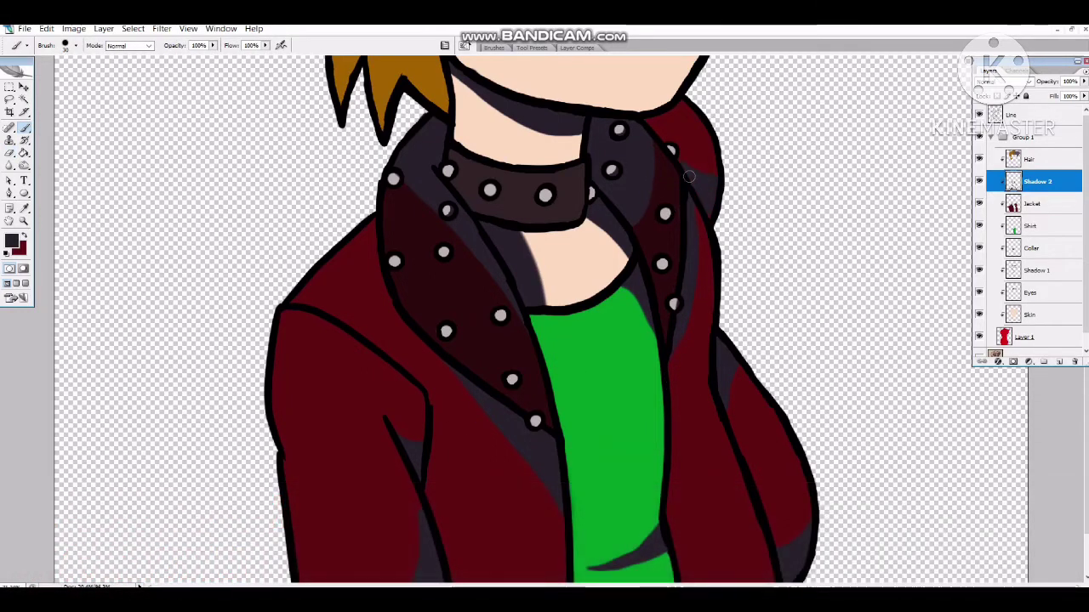
key("e")
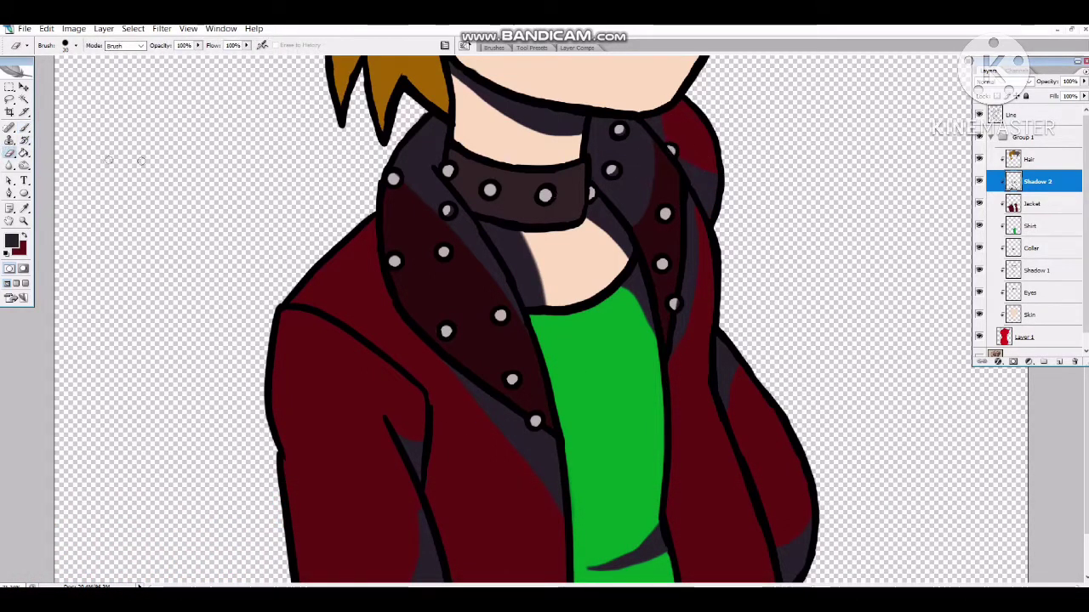
key("z")
left_click(487, 417)
key("e")
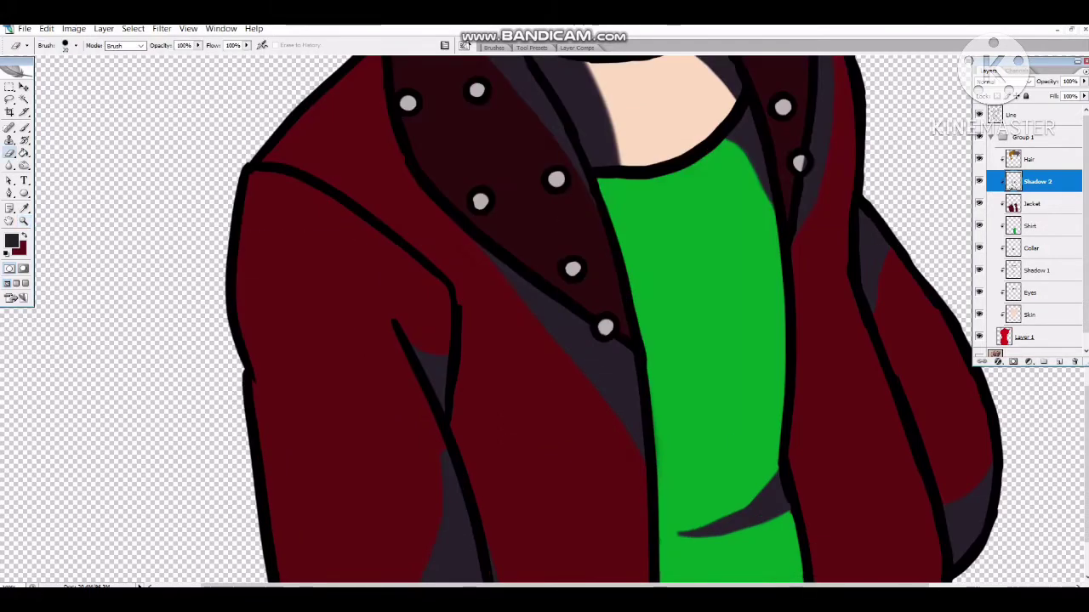
scroll(544, 315, "up", 5)
left_click(1030, 315)
left_click_drag(617, 238, 657, 331)
key("ctrl+z")
Narrow the left chest shadow with the eraser on the Shadow 1 layer and return to the Shadow 2 layer.
left_click(1036, 269)
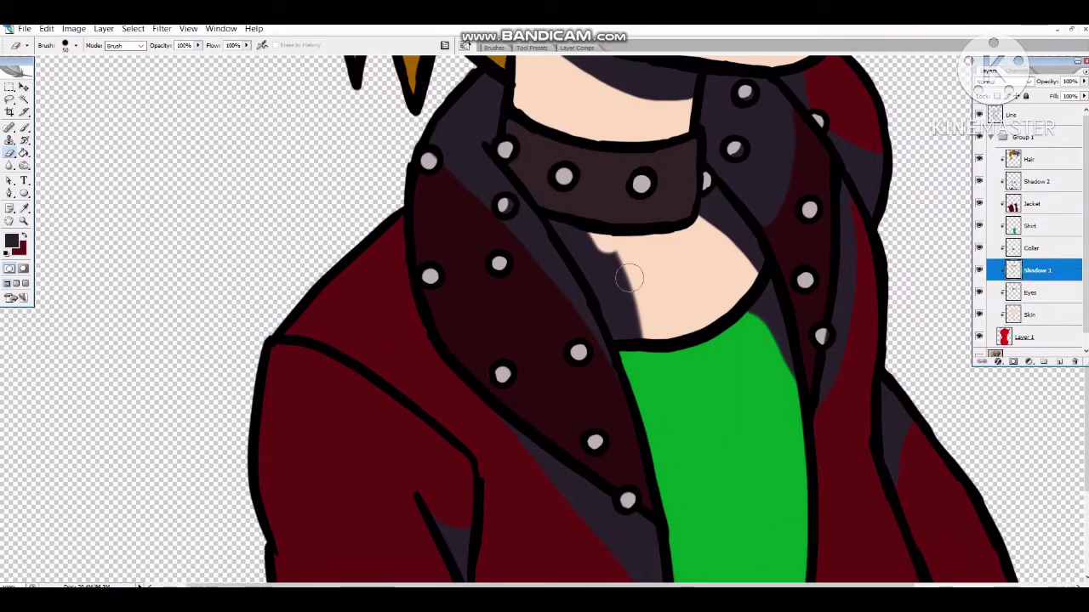
left_click_drag(596, 234, 629, 336)
left_click(1036, 181)
Paint small crescent shadows on the collar and lapel studs and trim them with the eraser.
key("b")
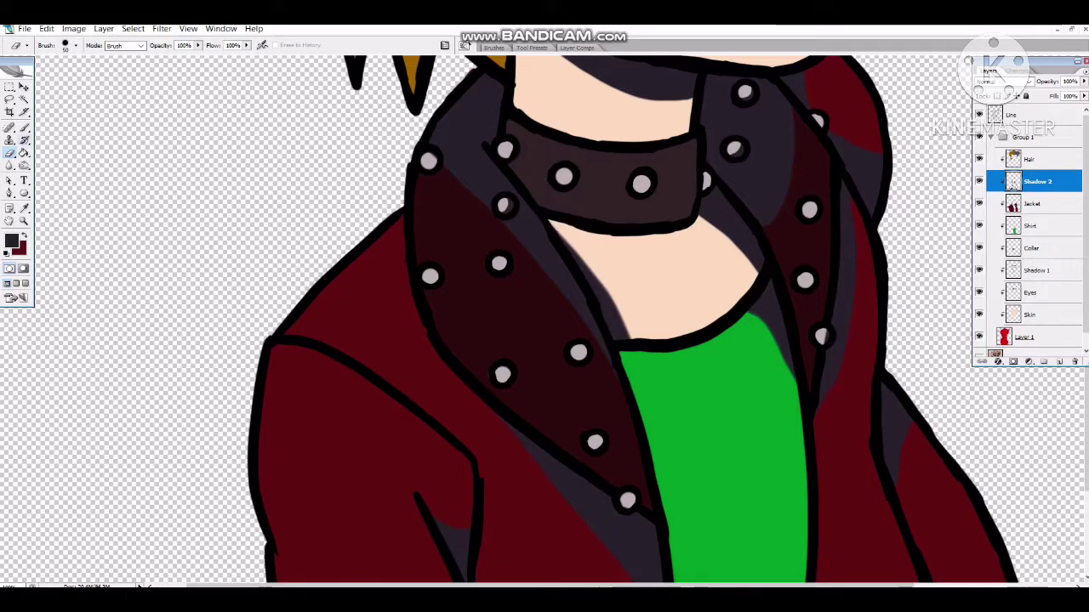
scroll(705, 324, "up", 3)
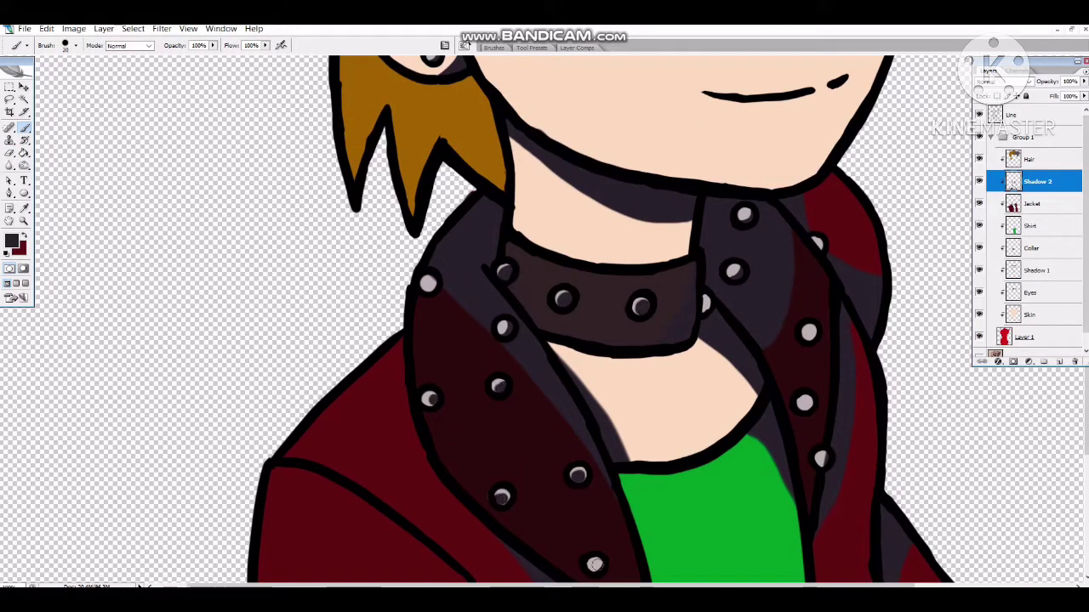
left_click_drag(595, 564, 494, 466)
scroll(708, 228, "down", 3)
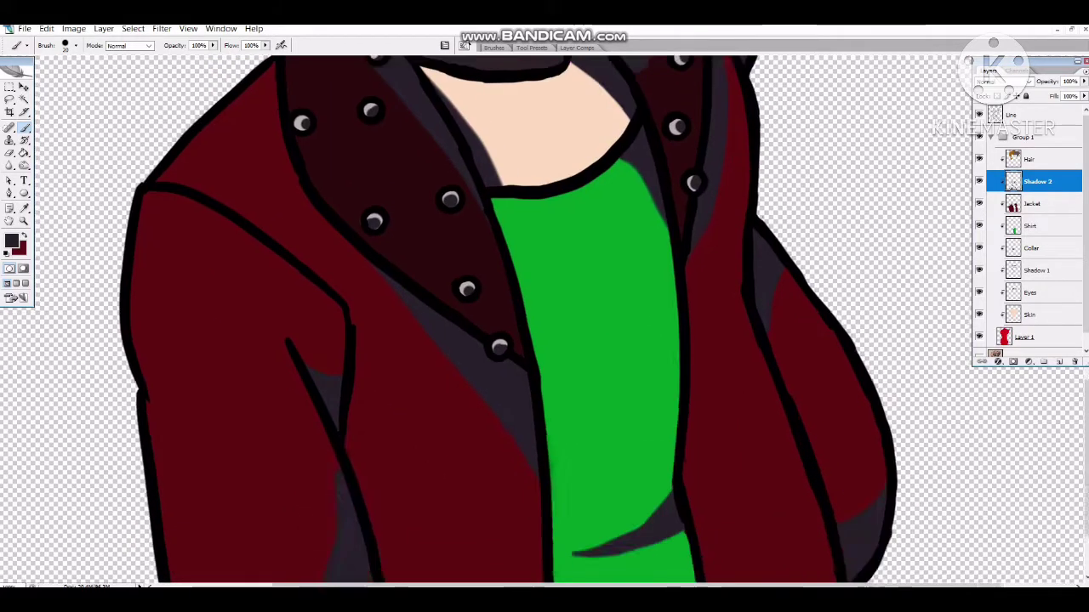
scroll(310, 220, "up", 3)
key("e")
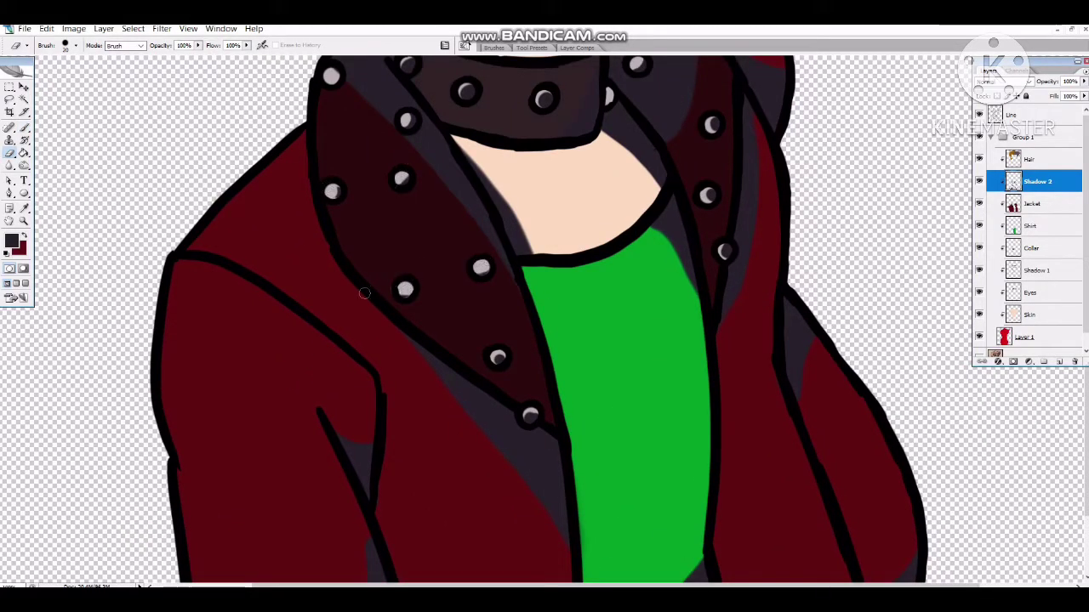
scroll(708, 125, "up", 5)
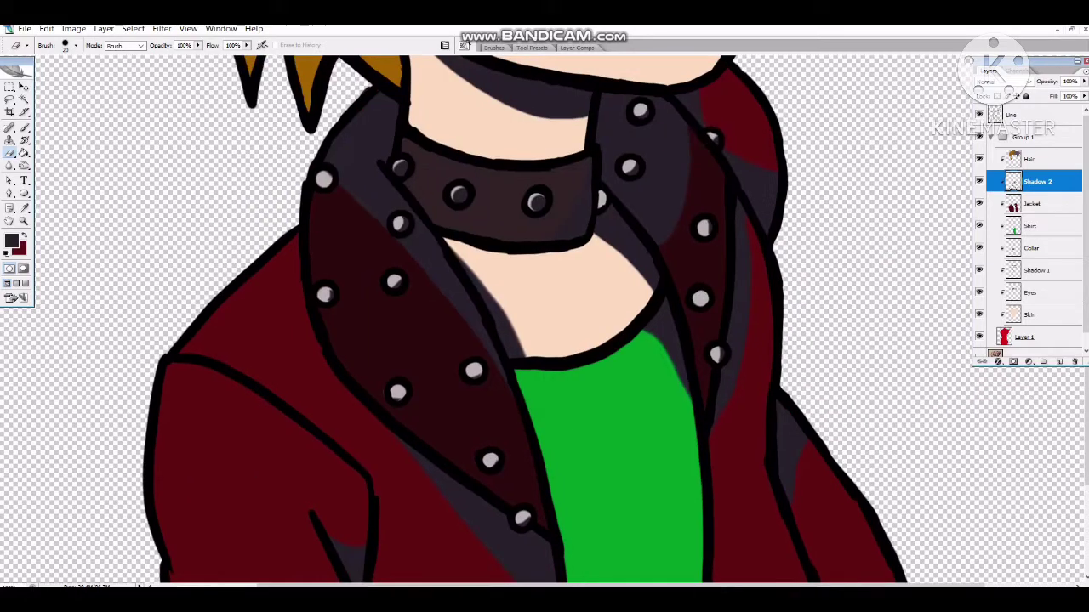
Add a clipped layer named Shadow 3 above the Hair layer.
key("b")
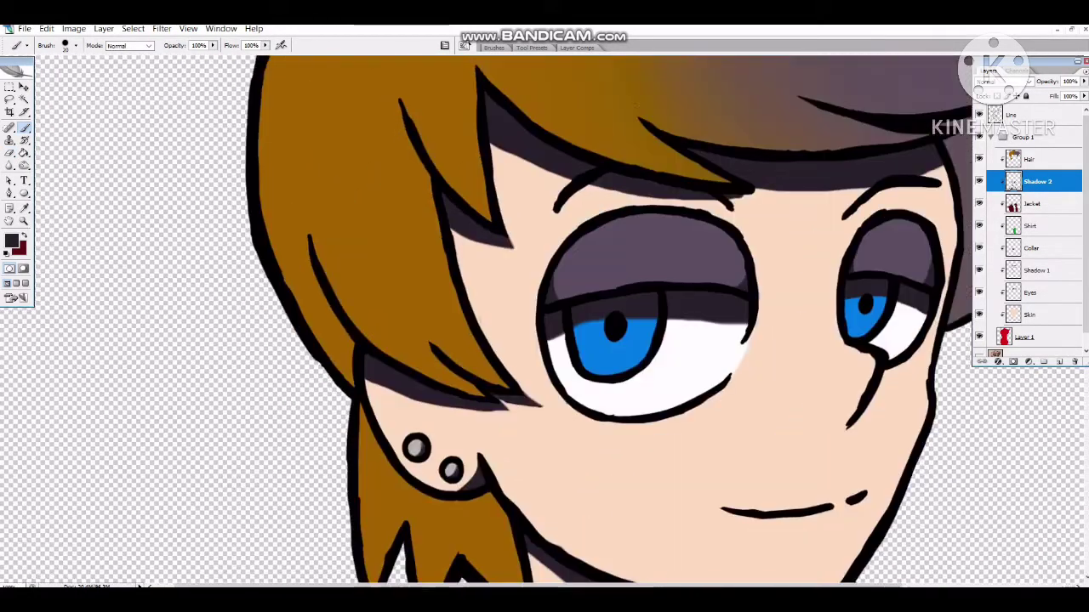
left_click(1034, 159)
right_click(1034, 159)
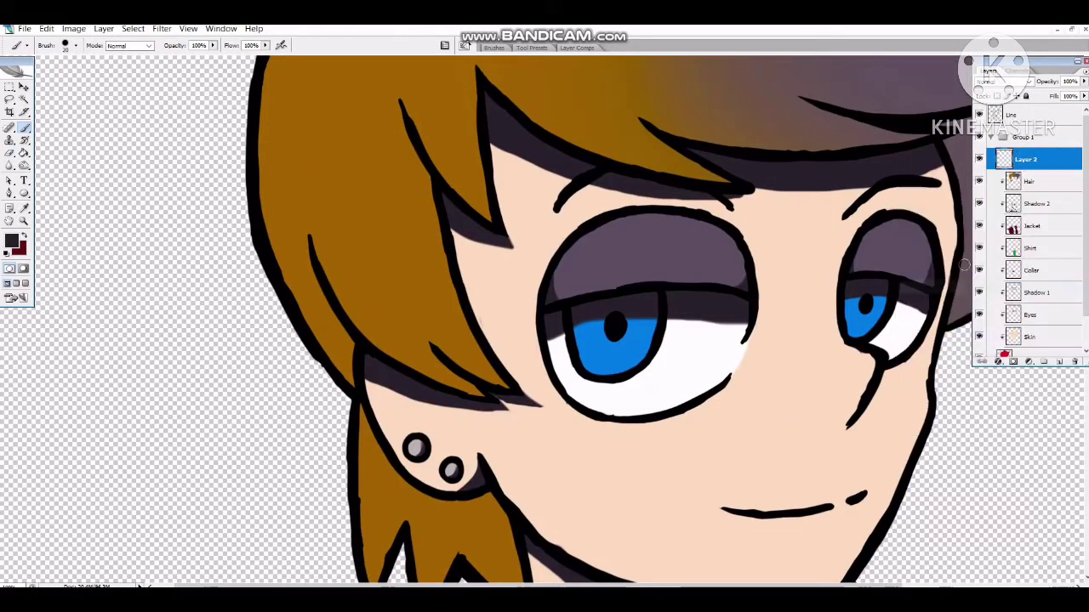
left_click(956, 298)
double_click(1034, 159)
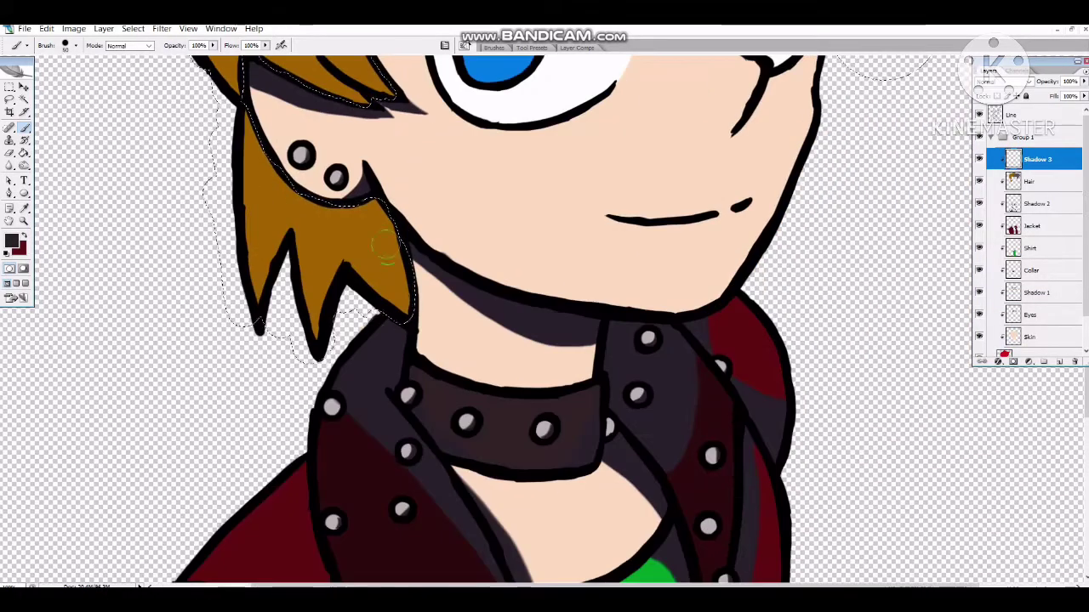
Shade the hair tufts behind the ear and the underside of the left side locks within the hair selection.
mouse_move(375, 204)
left_mouse_down()
mouse_move(316, 358)
mouse_move(246, 225)
mouse_move(271, 338)
left_mouse_up()
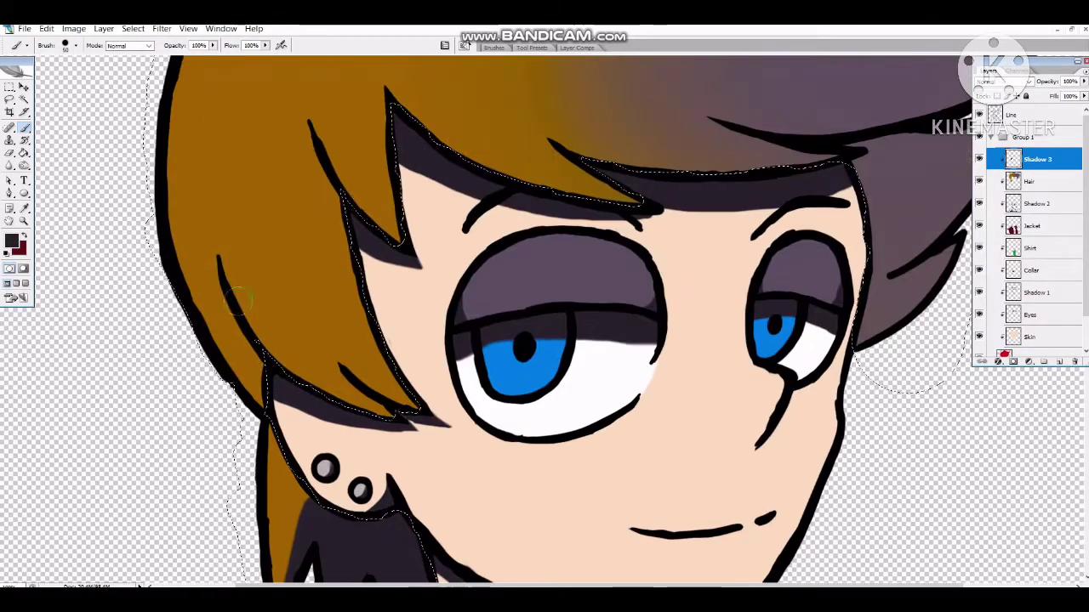
mouse_move(150, 217)
left_mouse_down()
mouse_move(255, 400)
mouse_move(349, 402)
left_mouse_up()
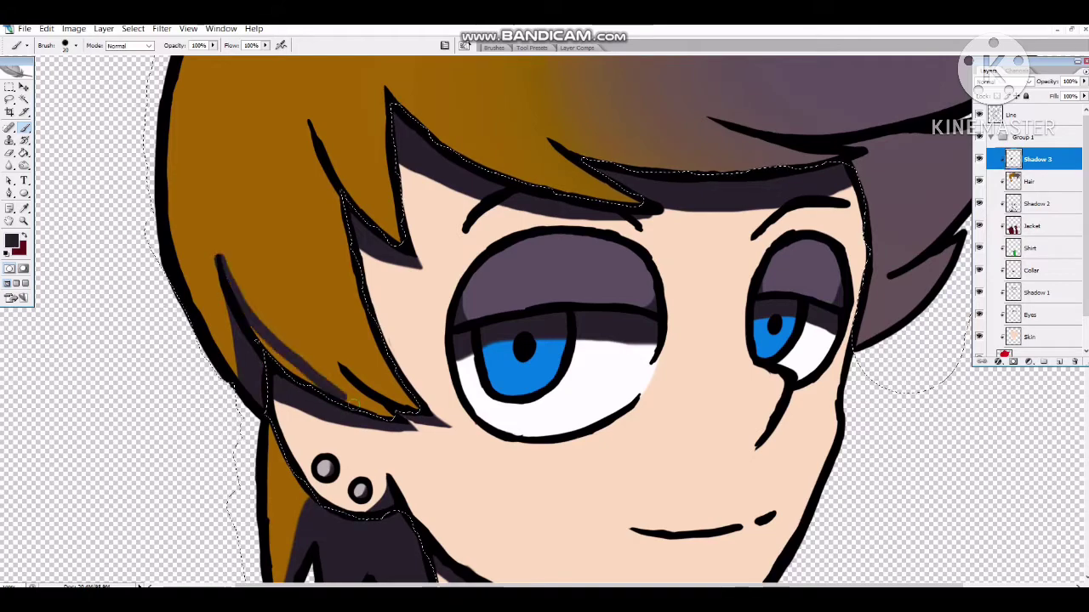
key("ctrl+minus")
key("e")
key("ctrl+plus")
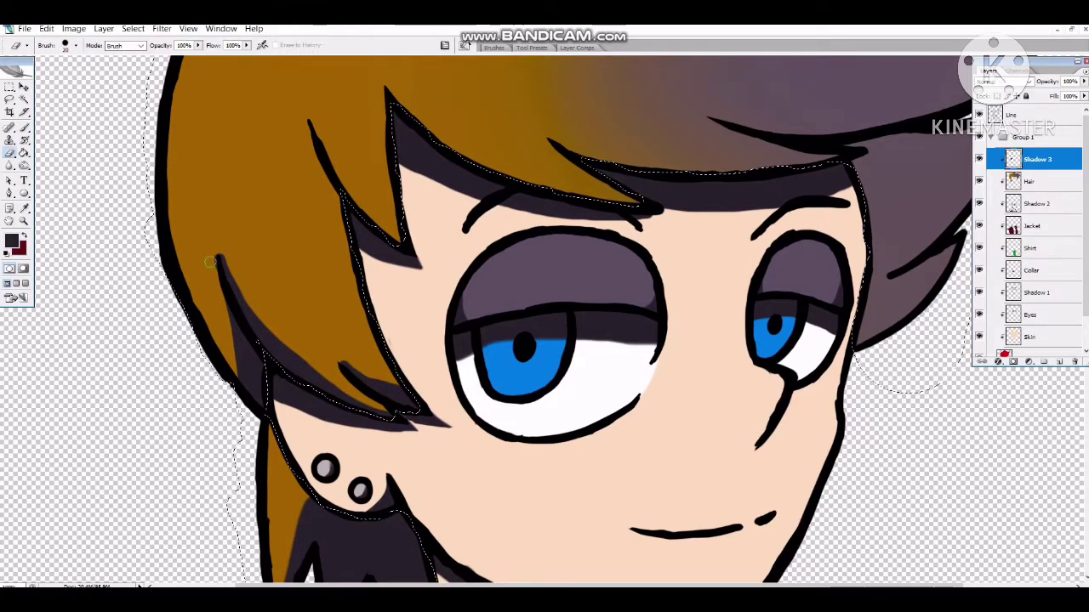
Shade the pointed lock beside the forehead and the fringe's lower edge, erasing the overspill.
mouse_move(399, 243)
left_mouse_down()
mouse_move(340, 170)
mouse_move(325, 131)
left_mouse_up()
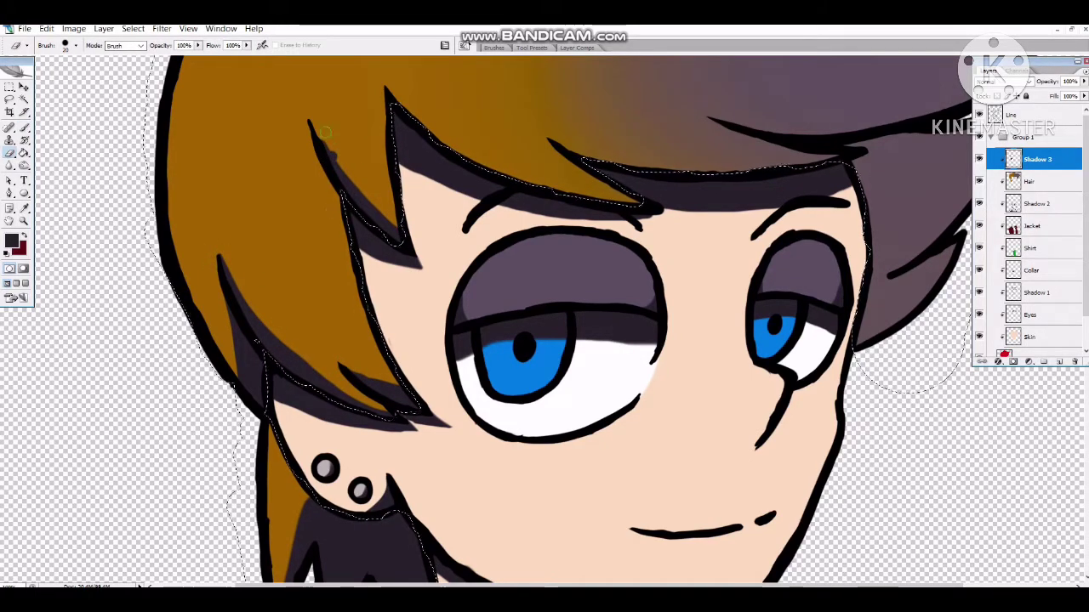
key("ctrl+minus")
key("b")
key("ctrl+plus")
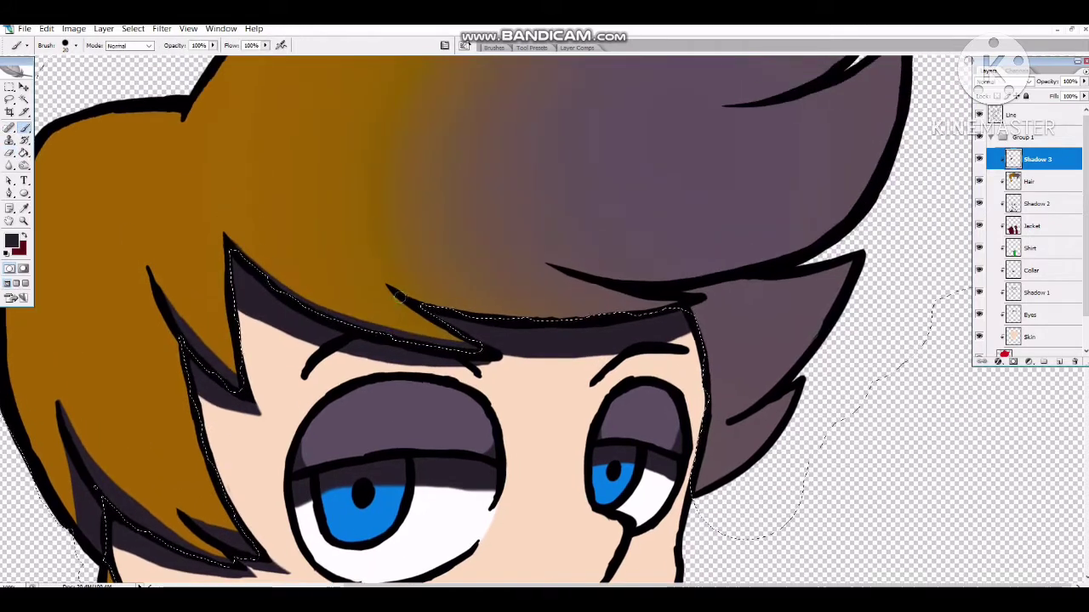
key("ctrl+minus")
key("e")
key("ctrl+plus")
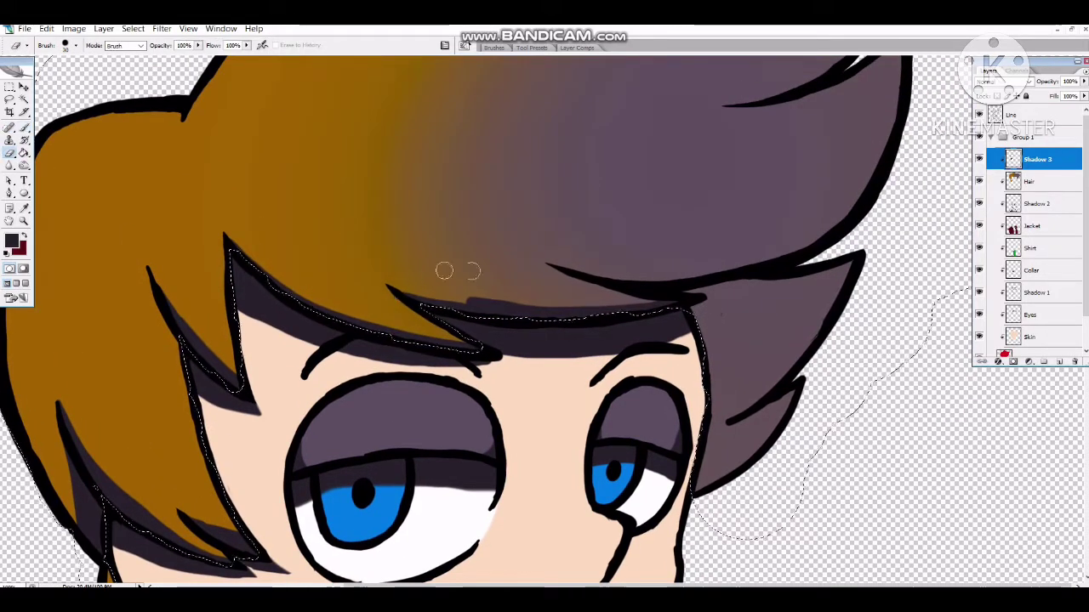
Shade the hair behind the right side of the face, leaving a rounded lit patch in the upper tuft.
key("b")
left_click_drag(749, 282, 824, 308)
mouse_move(799, 357)
left_mouse_down()
mouse_move(766, 428)
mouse_move(719, 289)
mouse_move(698, 287)
mouse_move(812, 334)
left_mouse_up()
key("e")
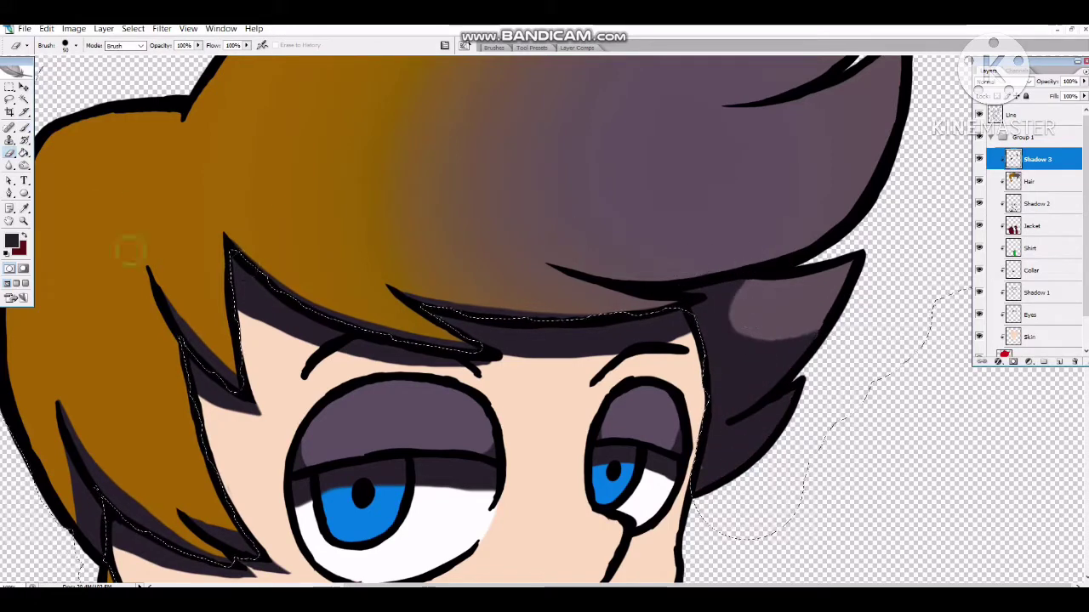
Shade the underside of the large swept quiff and smooth the shadow's upper edge with the eraser.
key("b")
scroll(130, 249, "up", 3)
mouse_move(569, 390)
left_mouse_down()
mouse_move(627, 401)
mouse_move(729, 378)
mouse_move(597, 400)
mouse_move(761, 387)
mouse_move(700, 395)
mouse_move(850, 357)
left_mouse_up()
key("e")
mouse_move(566, 393)
left_mouse_down()
mouse_move(579, 370)
mouse_move(620, 378)
mouse_move(771, 358)
left_mouse_up()
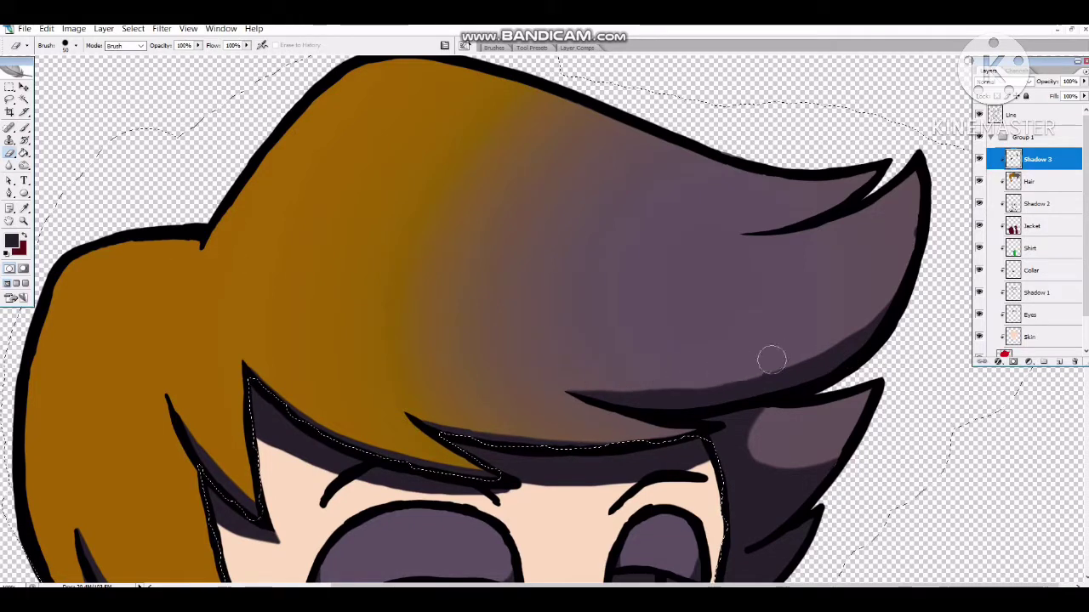
Shade the underside of the small upper lock at the quiff's tip, smooth its edge with the eraser, and clear the selection.
key("b")
left_click_drag(740, 231, 872, 177)
key("e")
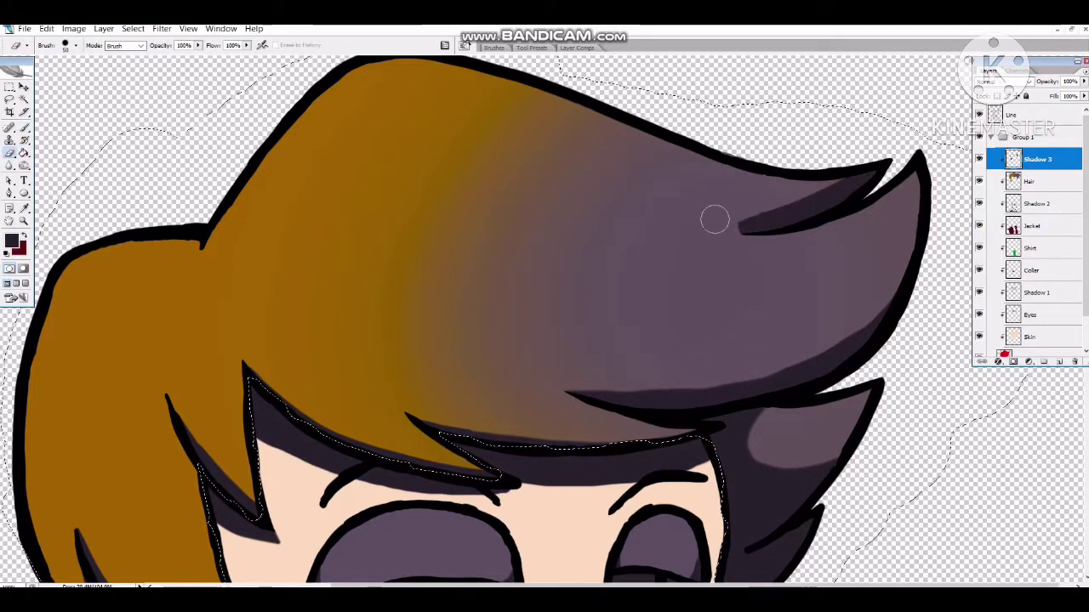
left_click_drag(739, 230, 868, 179)
key("b")
left_click(464, 45)
left_click(464, 45)
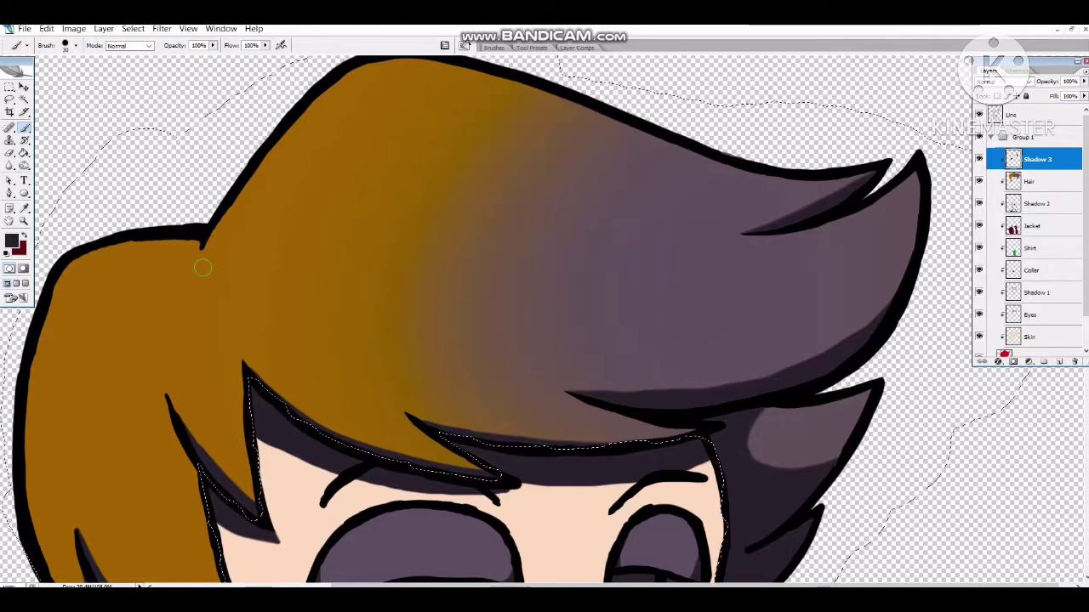
left_click(464, 45)
left_click(464, 45)
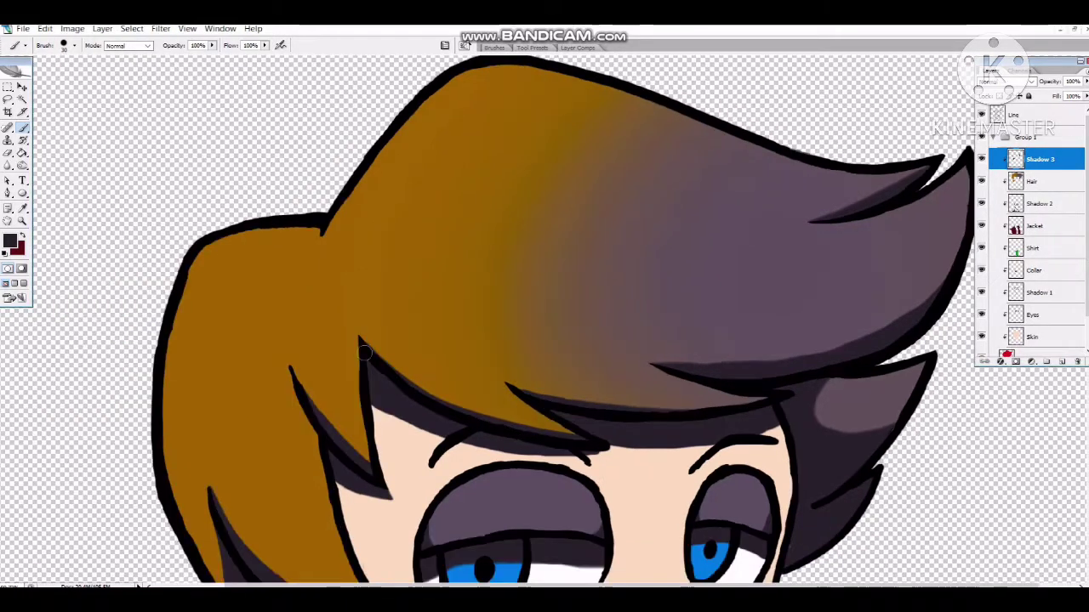
Draw thin dark strand lines fanning from the crown across the quiff and down the side hair.
left_click_drag(330, 272, 381, 313)
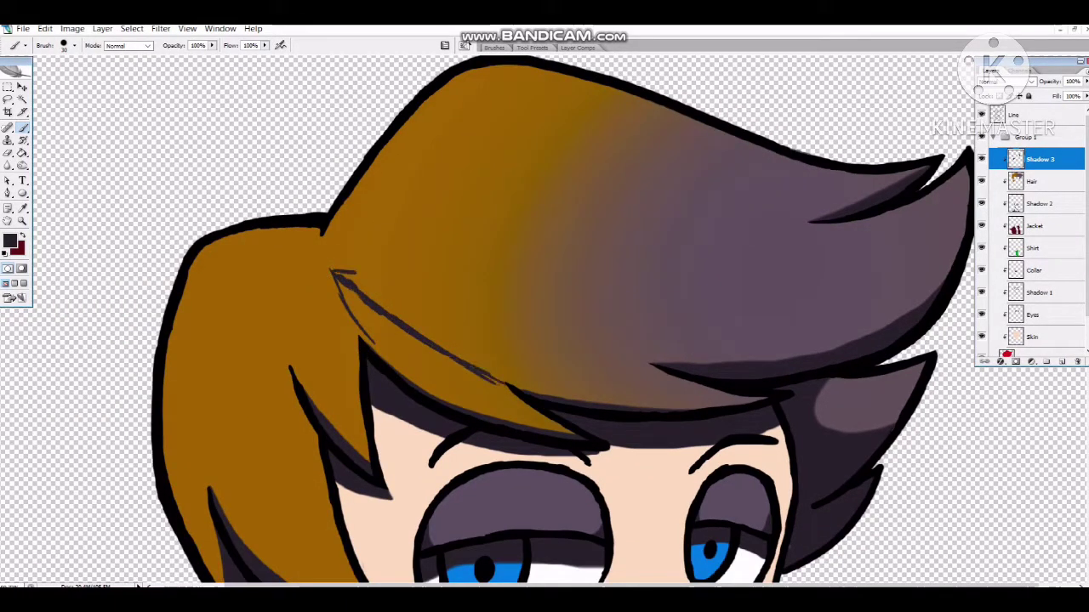
left_click_drag(333, 273, 642, 360)
left_click_drag(516, 204, 810, 226)
left_click_drag(335, 270, 477, 213)
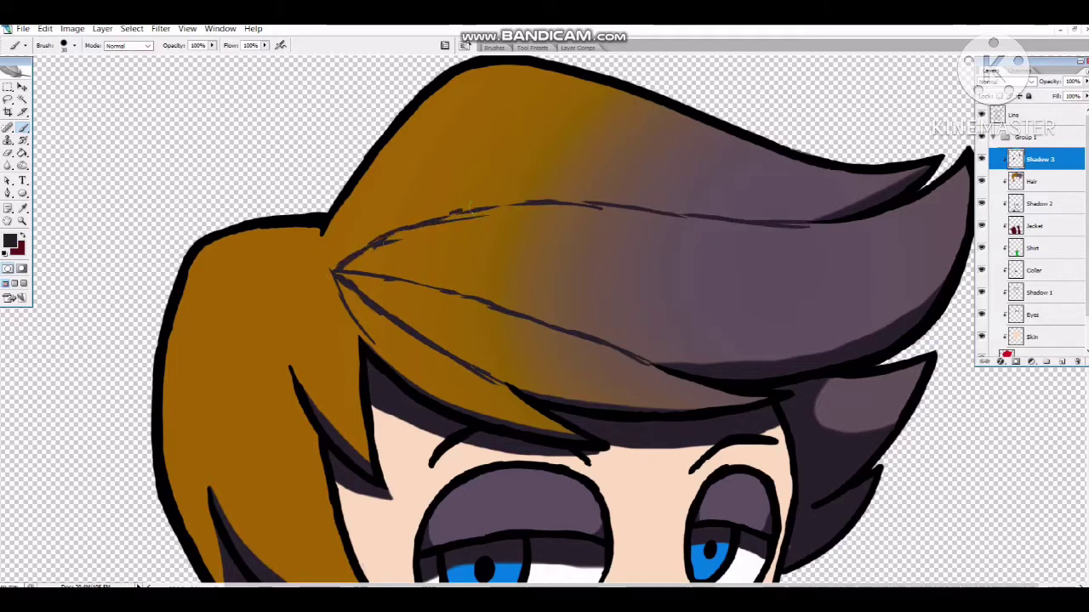
left_click_drag(307, 244, 223, 344)
mouse_move(219, 399)
left_mouse_down()
mouse_move(208, 502)
mouse_move(206, 436)
left_mouse_up()
Erase the strand lines on the quiff and redraw them as curves running from the crown's notch to the lock tips.
key("e")
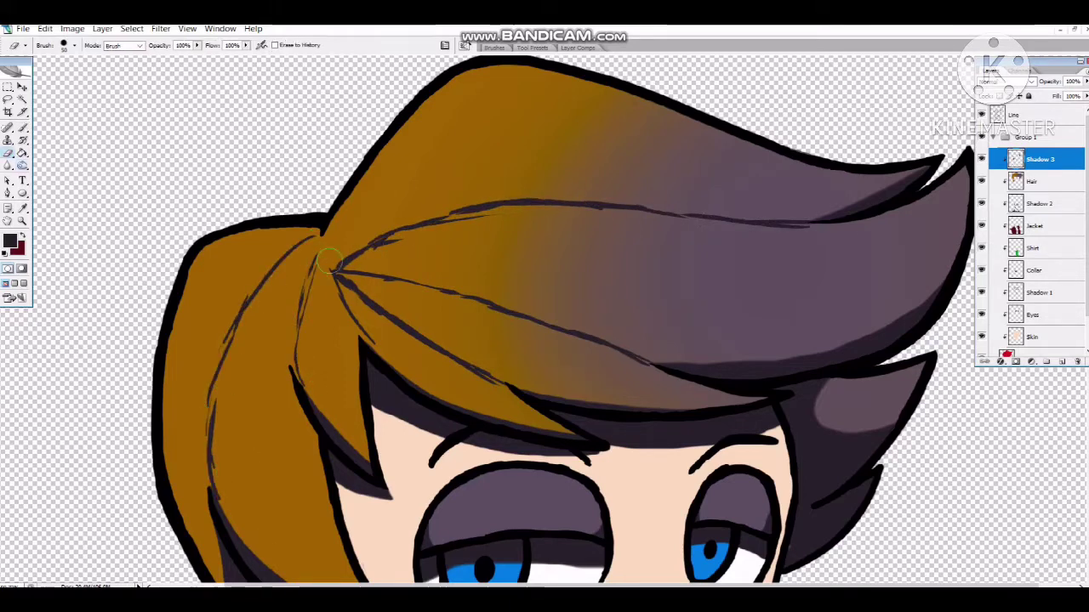
mouse_move(332, 270)
left_mouse_down()
mouse_move(790, 212)
mouse_move(859, 223)
left_mouse_up()
key("ctrl+alt+z")
key("ctrl+alt+z")
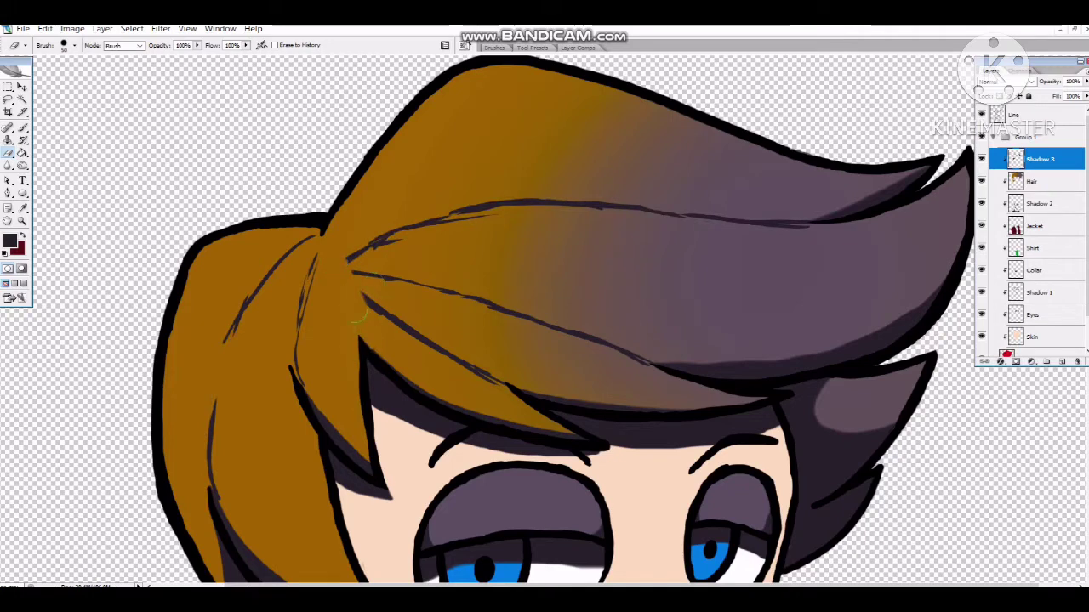
left_click_drag(357, 315, 417, 345)
left_click_drag(352, 255, 810, 223)
left_click_drag(406, 289, 626, 354)
key("b")
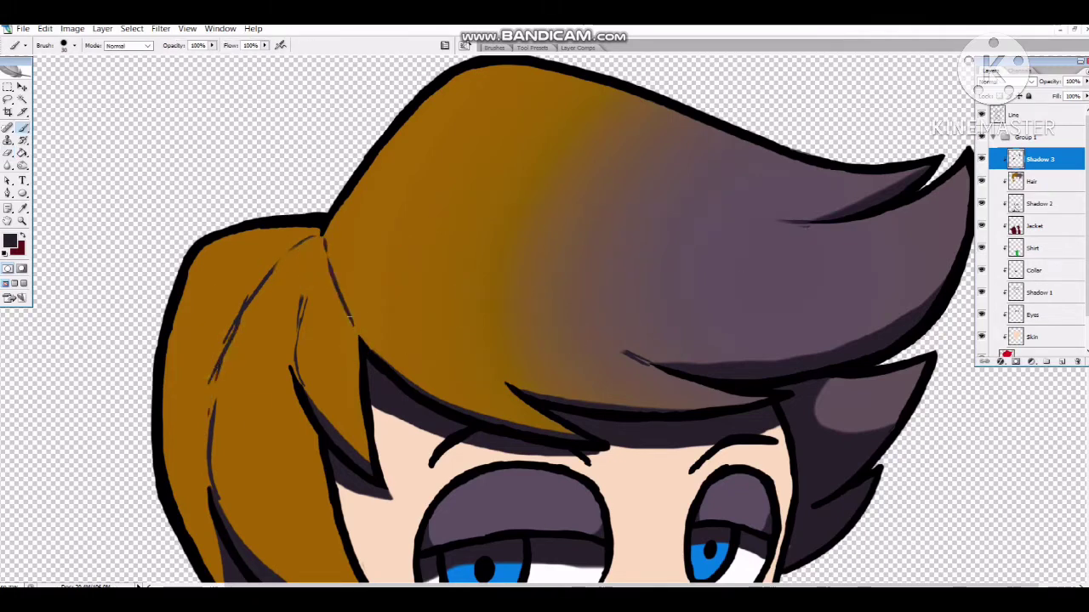
mouse_move(336, 242)
left_mouse_down()
mouse_move(510, 398)
mouse_move(630, 357)
left_mouse_up()
mouse_move(332, 240)
left_mouse_down()
mouse_move(535, 198)
mouse_move(802, 225)
left_mouse_up()
Fade the strand lines near the crown with a large 400 px eraser at 55% opacity.
key("e")
right_click(192, 162)
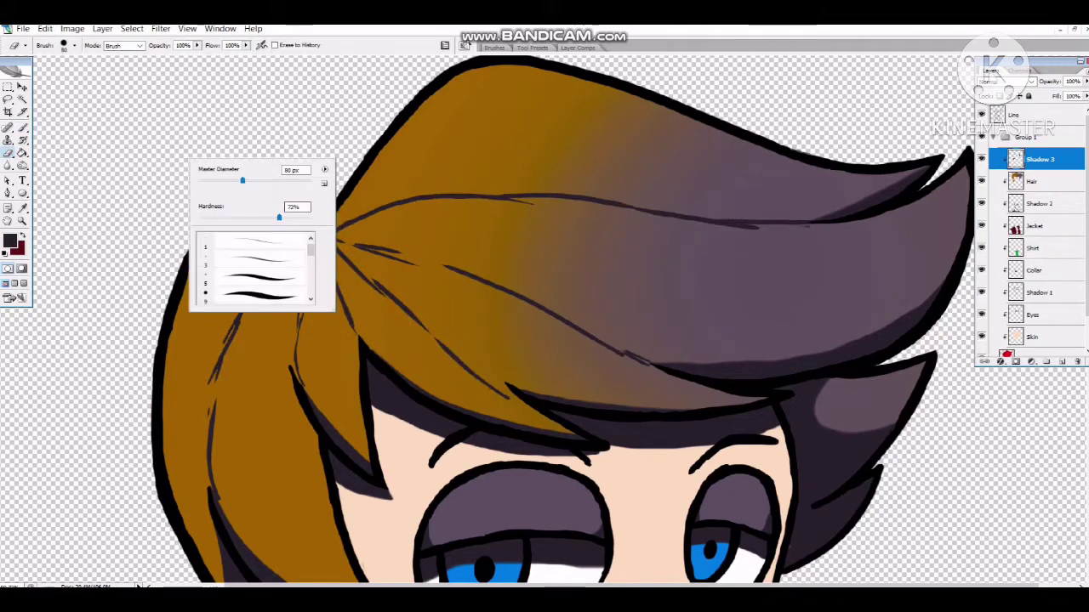
key("Return")
key("5")
key("5")
mouse_move(340, 273)
left_mouse_down()
mouse_move(244, 219)
mouse_move(680, 214)
left_mouse_up()
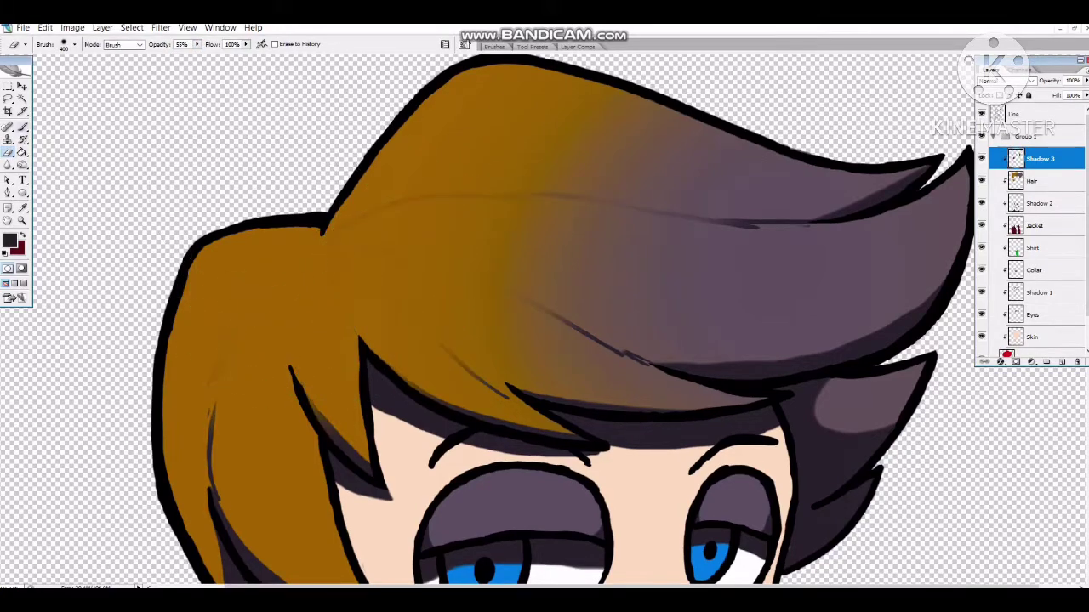
Soften the hair shadow edges behind the ear and in the right tuft with a 175 px eraser at 55% opacity.
scroll(545, 324, "down", 5)
key("bracketleft")
key("bracketleft")
key("bracketleft")
mouse_move(357, 357)
left_mouse_down()
mouse_move(243, 377)
mouse_move(182, 450)
mouse_move(259, 527)
left_mouse_up()
key("bracketleft")
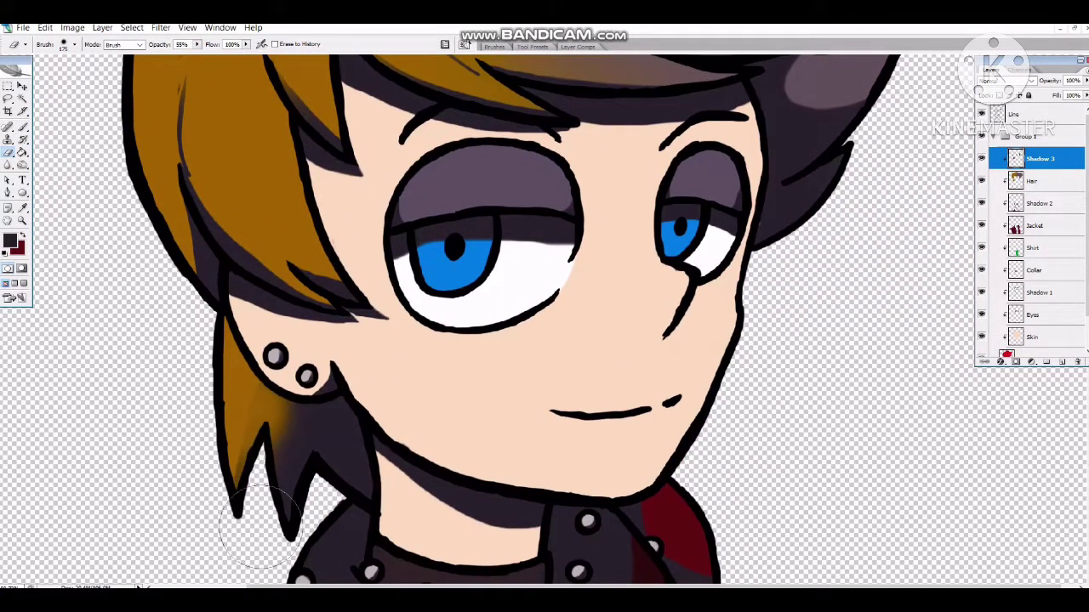
scroll(260, 527, "up", 3)
scroll(826, 292, "down", 7)
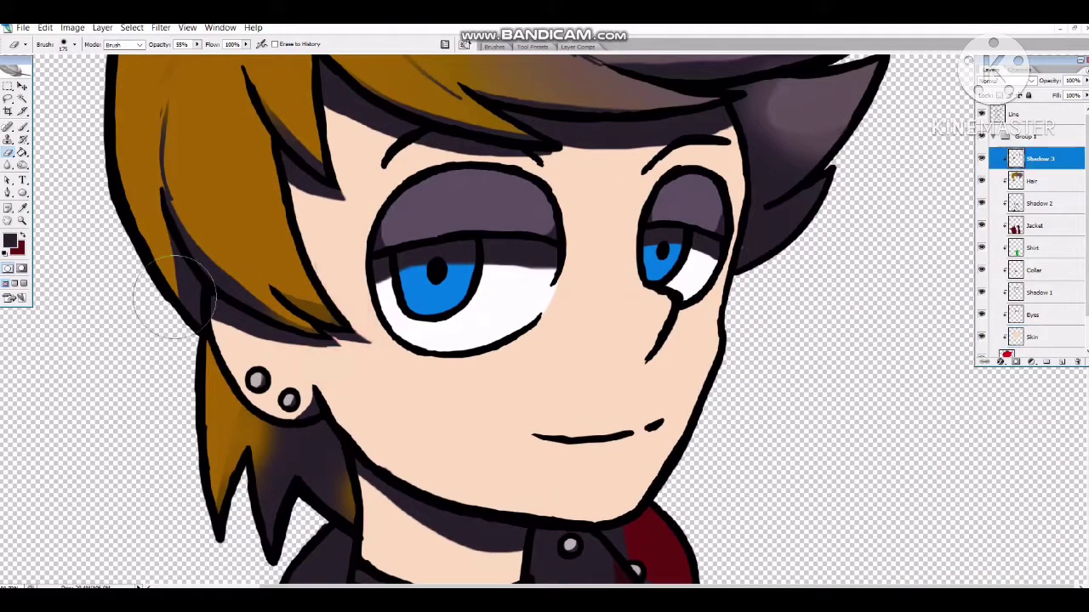
Soften the shadow edges on the jacket, lapels and shirt on the Shadow 2 layer with the 55% eraser.
scroll(146, 292, "down", 2)
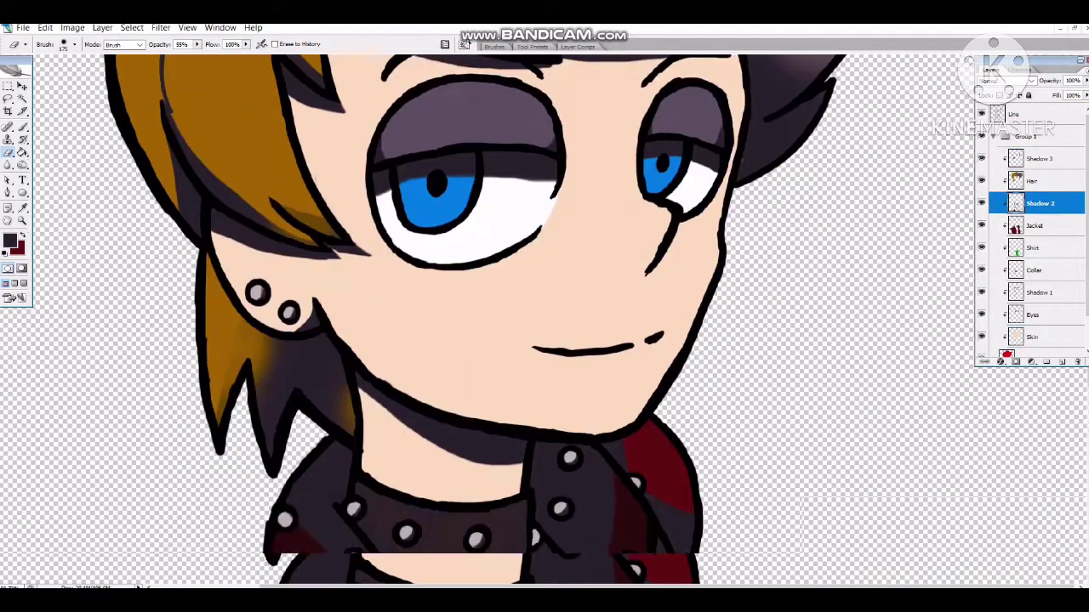
scroll(627, 382, "down", 6)
left_click_drag(595, 434, 545, 446)
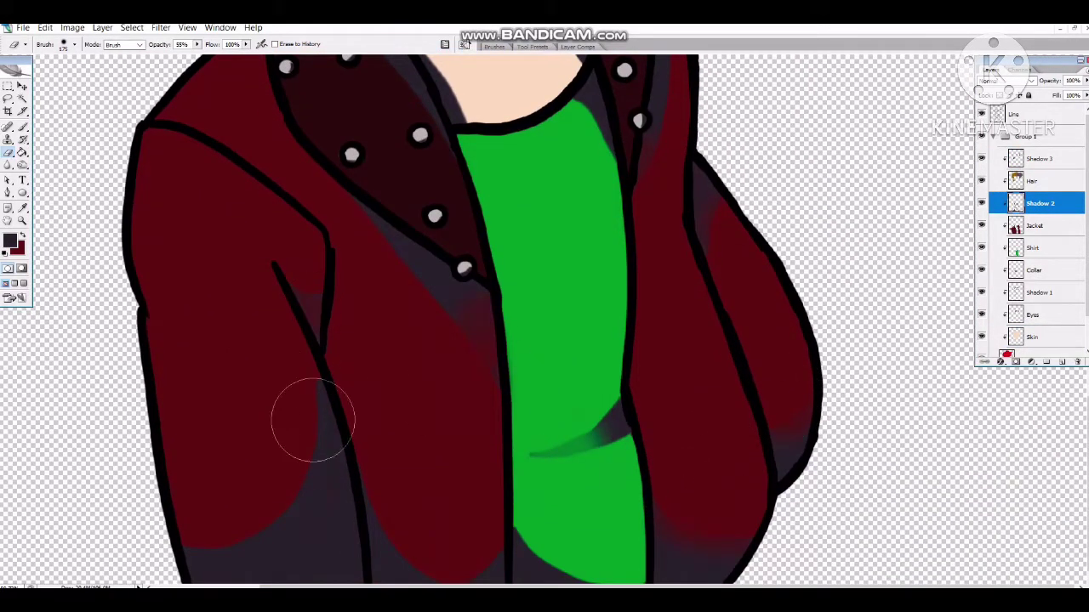
scroll(377, 243, "up", 3)
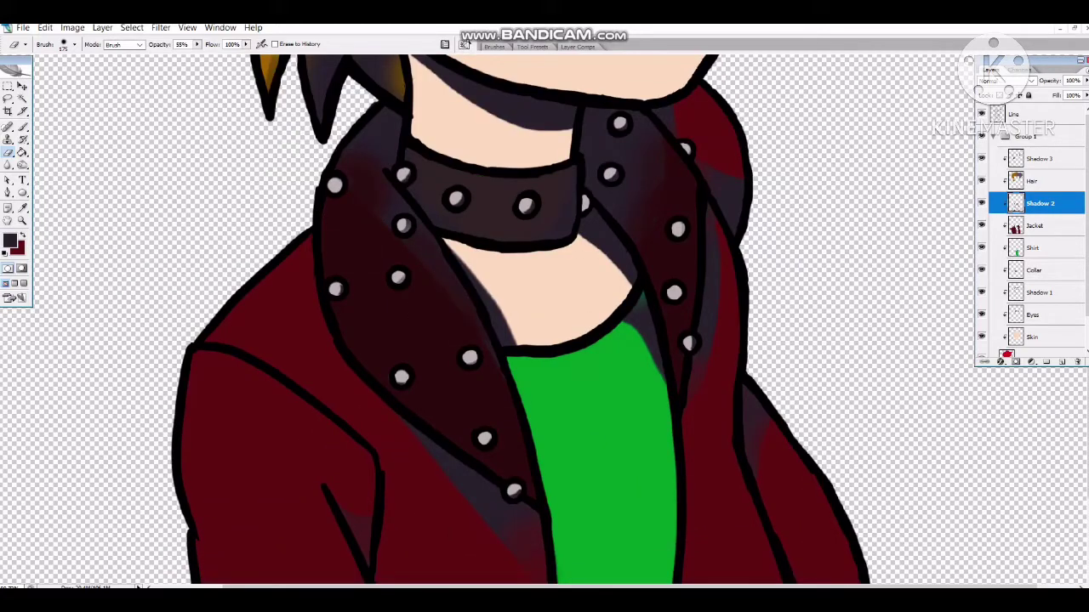
Soften the shadows over the irises and beside the fringe on the Shadow 1 layer with the 55% eraser.
key("alt+bracketleft")
key("alt+bracketleft")
key("alt+bracketleft")
key("alt+bracketleft")
scroll(608, 387, "up", 5)
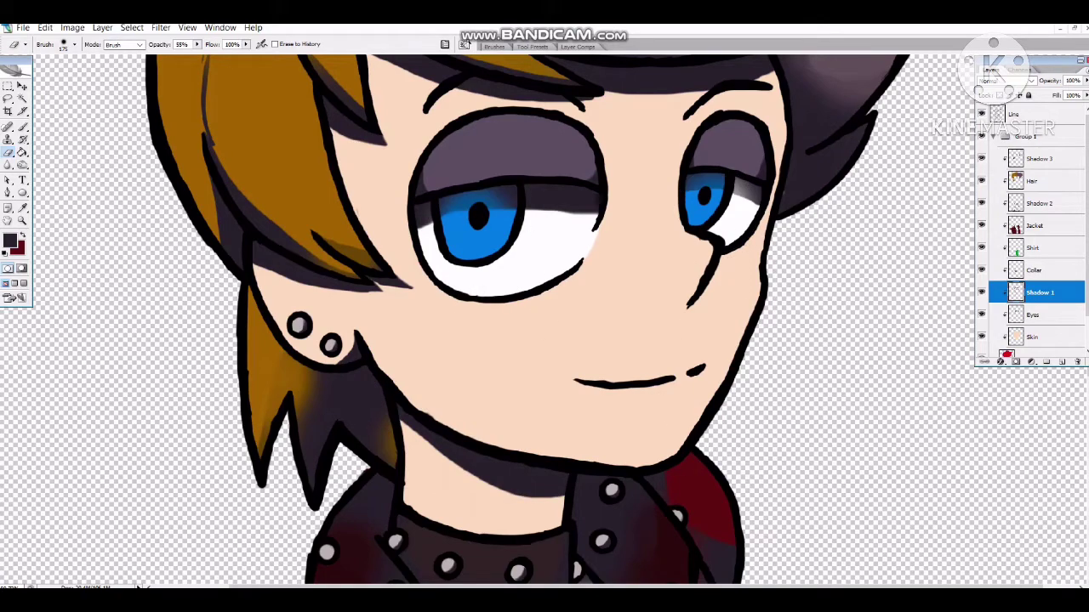
scroll(493, 320, "up", 3)
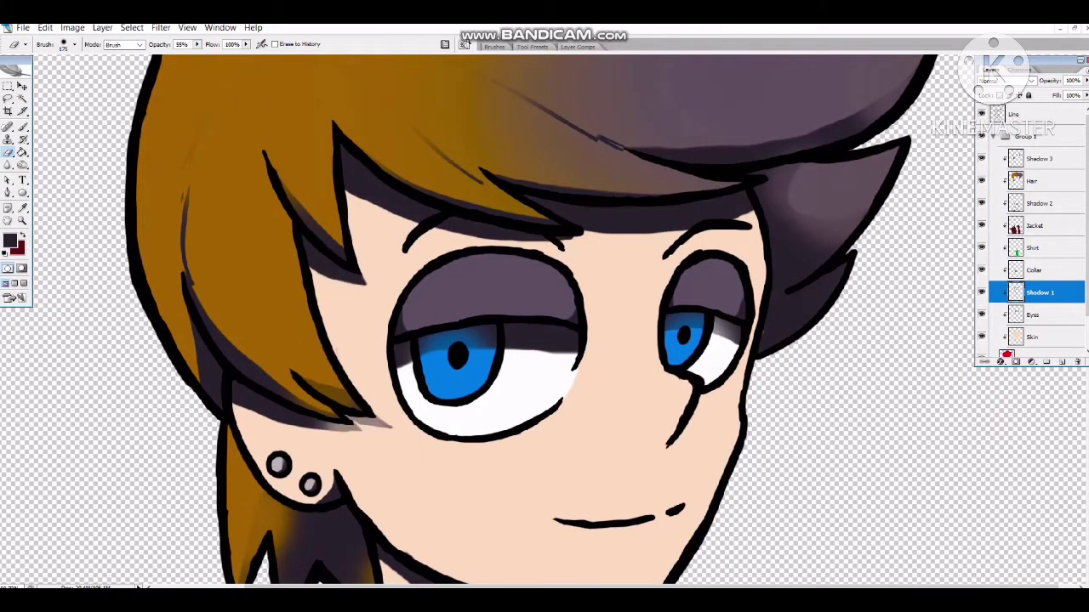
Soften the chest shadows below the choker on the Shadow 2 layer with a small eraser, then restore its opacity to 100%.
scroll(383, 341, "down", 5)
key("alt+bracketright")
key("alt+bracketright")
key("alt+bracketright")
key("alt+bracketright")
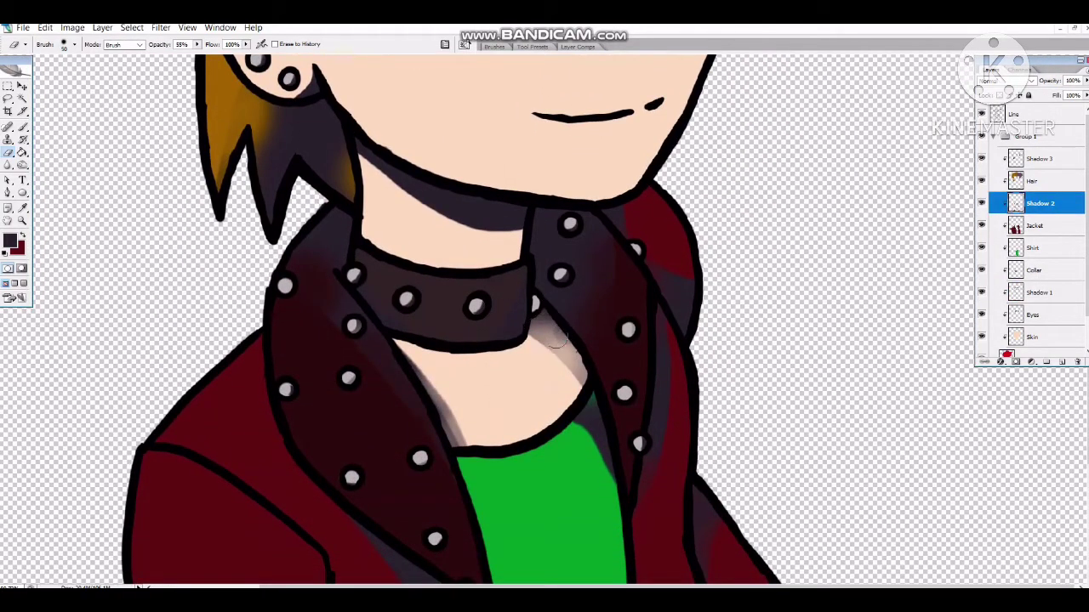
right_click(502, 371)
left_click(196, 44)
Lower the Shadow 3 layer's fill to 70% and adjust its hue and saturation for a more neutral hair shadow.
key("ctrl+0")
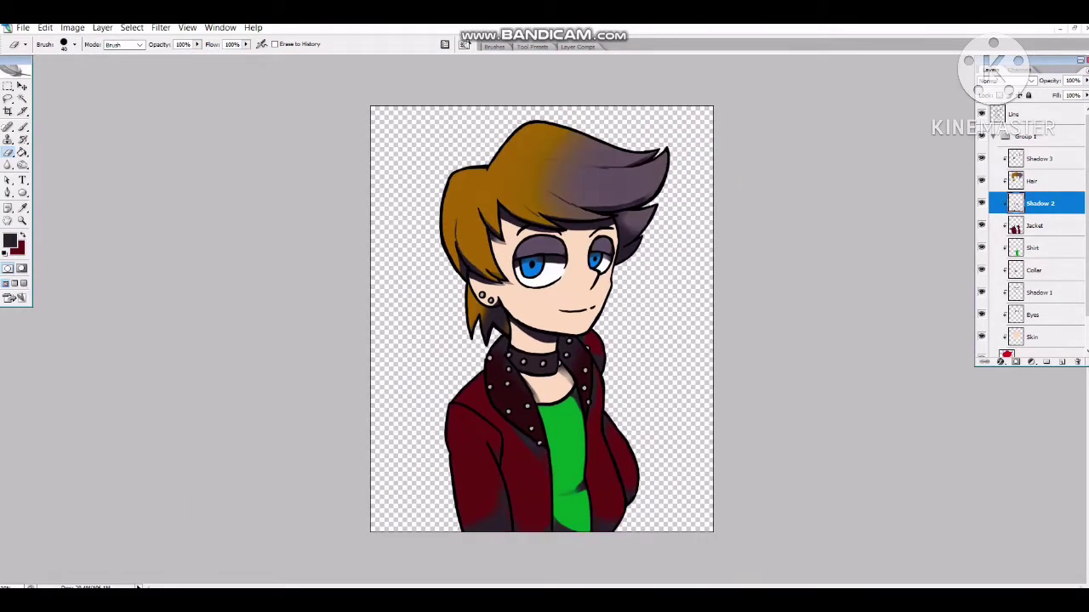
key("alt+bracketright")
key("alt+bracketright")
type("46")
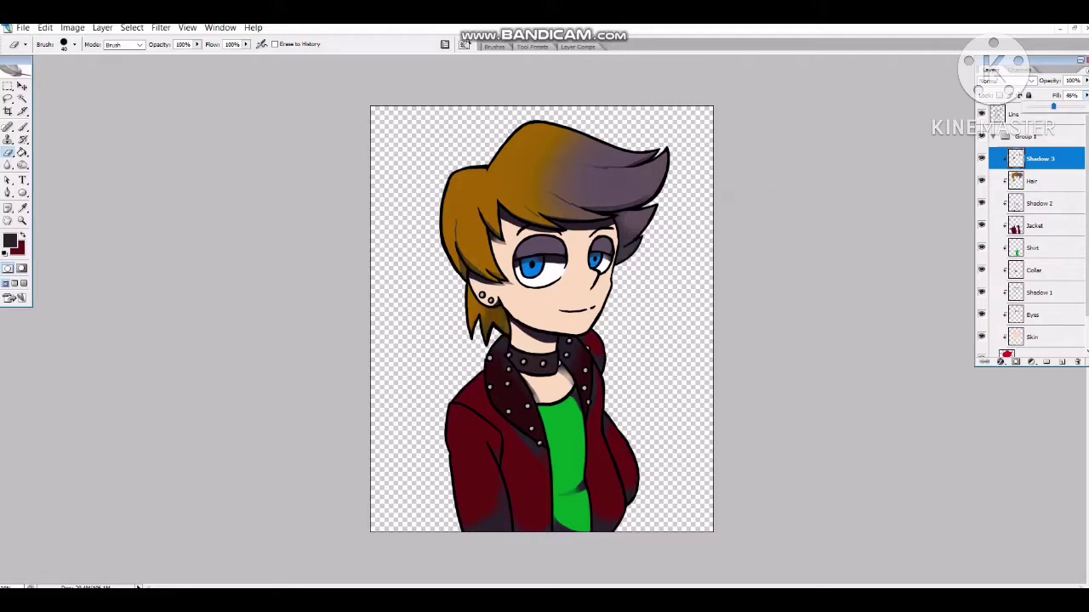
key("alt+i")
key("a")
key("h")
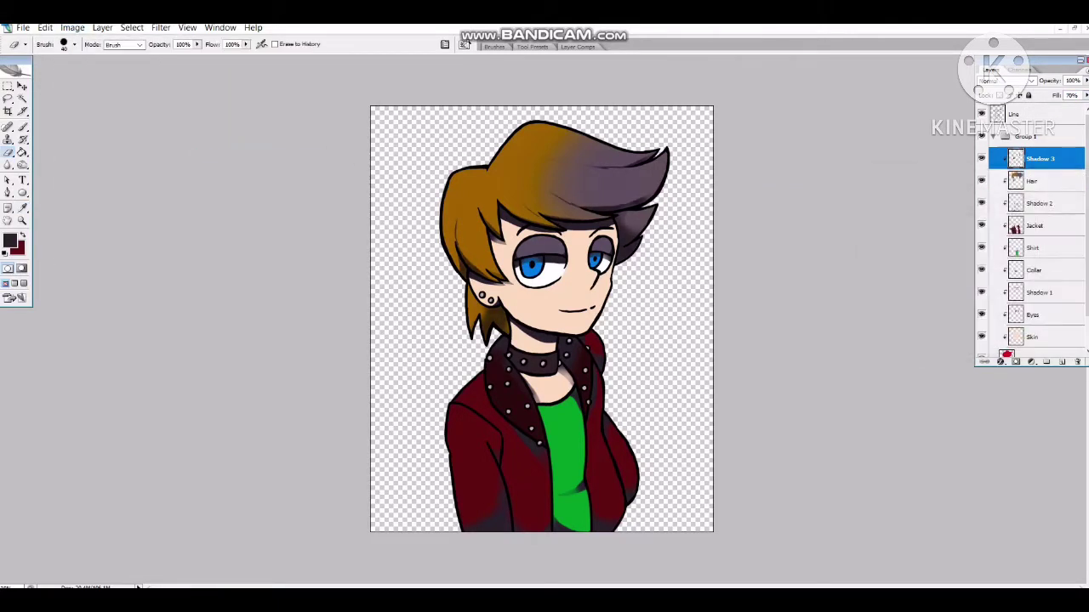
Apply Hue/Saturation to the Shadow 2 layer with saturation -70 and lightness -59, and reduce its fill to 57%.
key("alt+i")
key("a")
key("h")
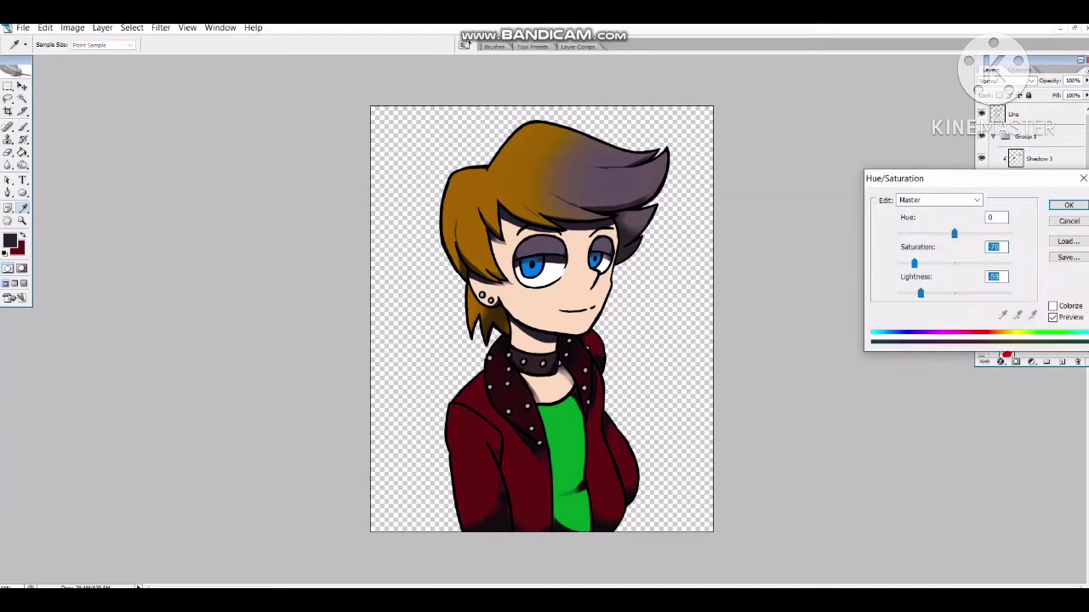
key("Return")
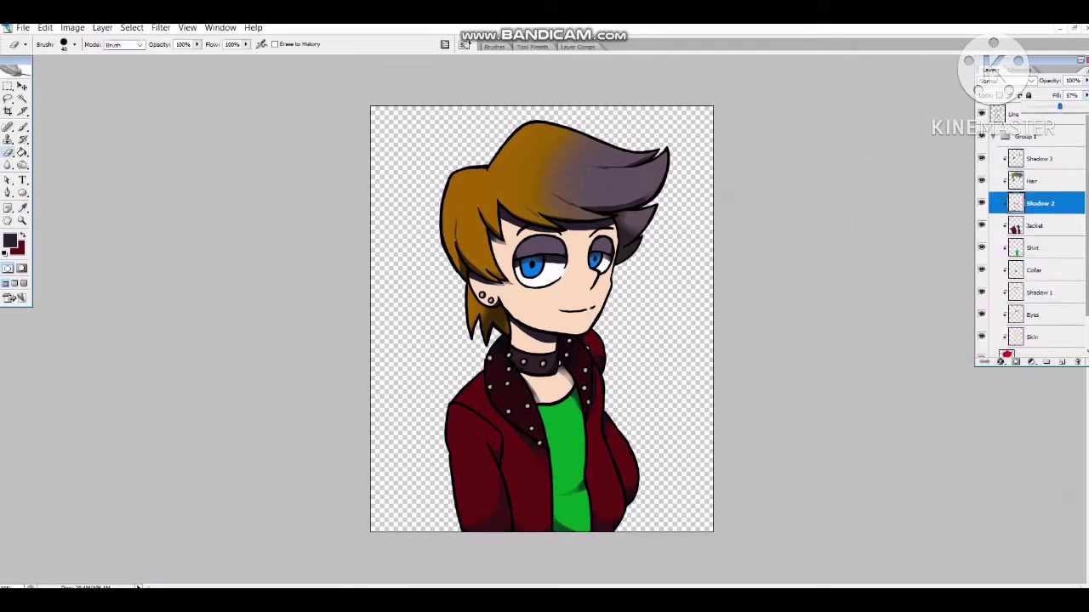
Reduce the Shadow 1 layer's fill to 40% and apply Hue/Saturation with saturation -52 and lightness -84.
left_click(1039, 293)
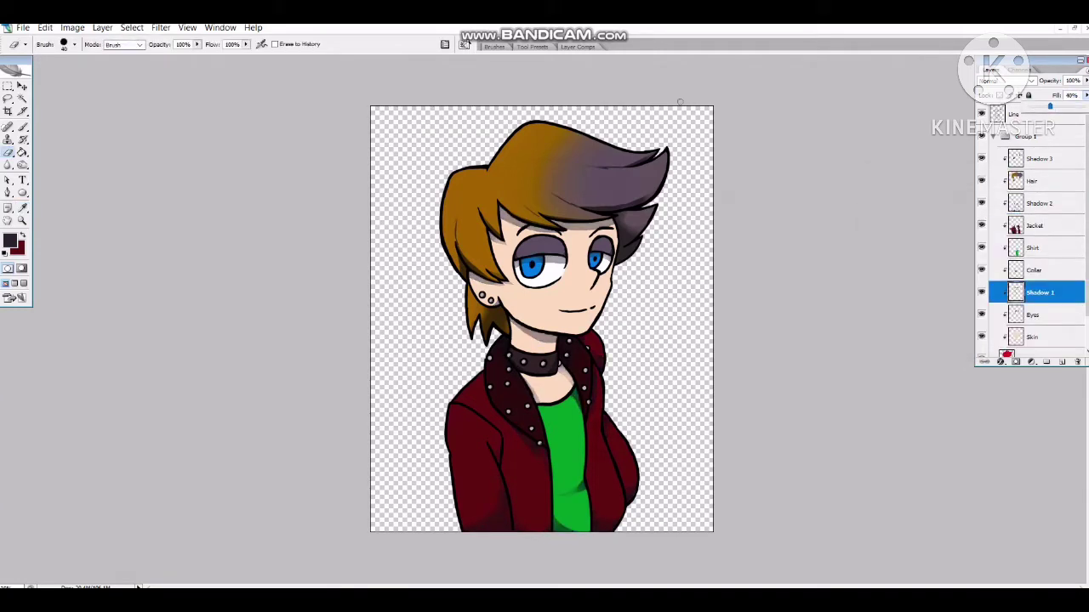
key("alt+i")
key("a")
key("h")
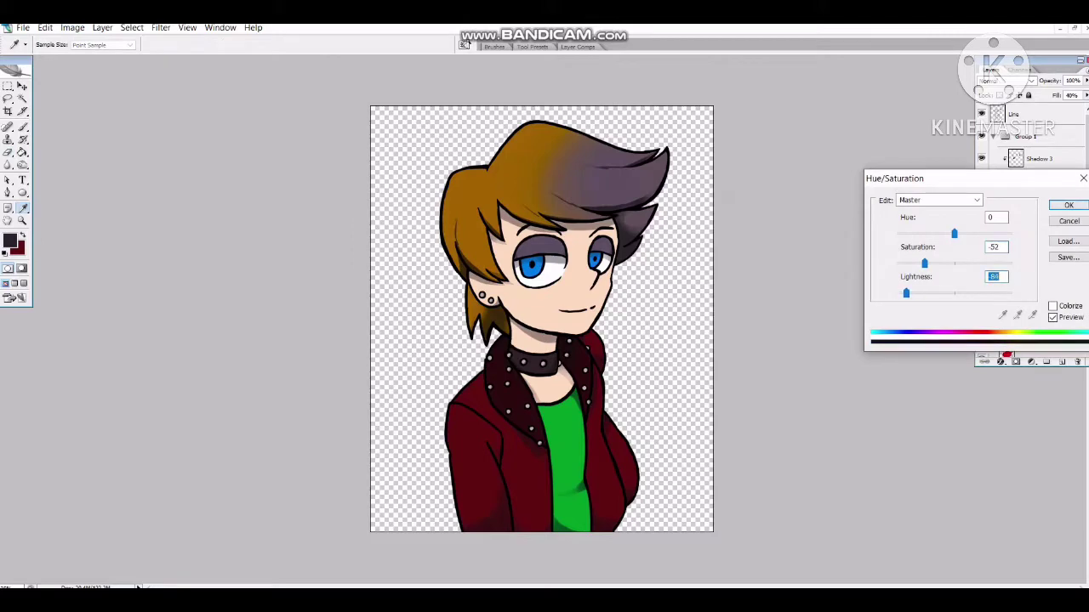
key("Return")
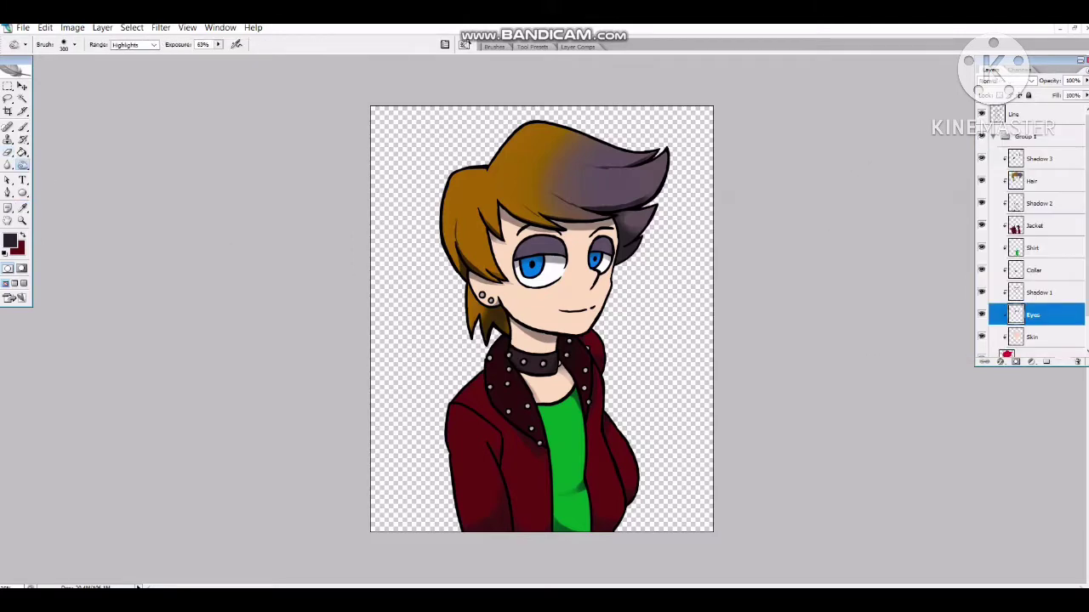
Burn the skin's highlights around the hairline, ear side and neck on the Skin layer at 29% exposure.
key("z")
key("ctrl+plus")
key("ctrl+plus")
key("ctrl+plus")
key("o")
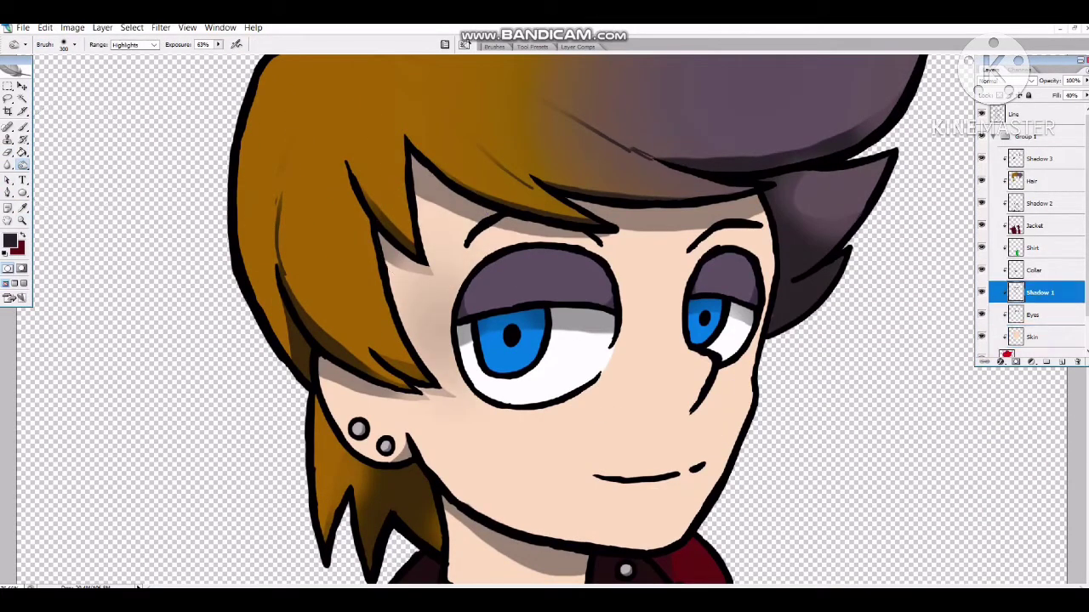
key("ctrl+minus")
scroll(544, 324, "down", 3)
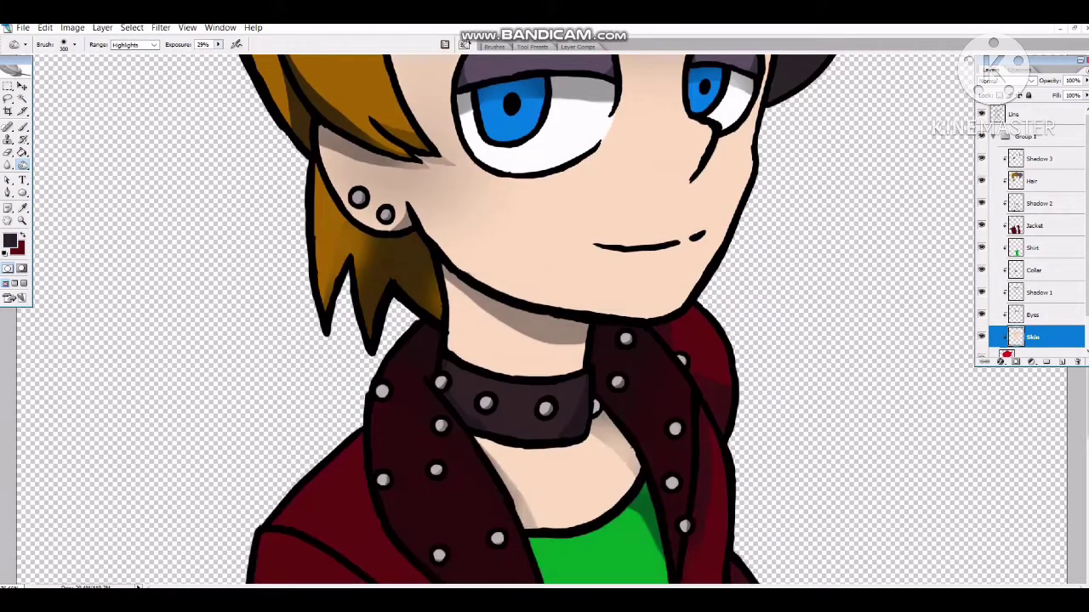
scroll(544, 323, "up", 3)
Burn the eye whites and irises on the Eyes layer at 29% exposure, using the midtones range for the irises.
key("ctrl+plus")
key("alt+bracketright")
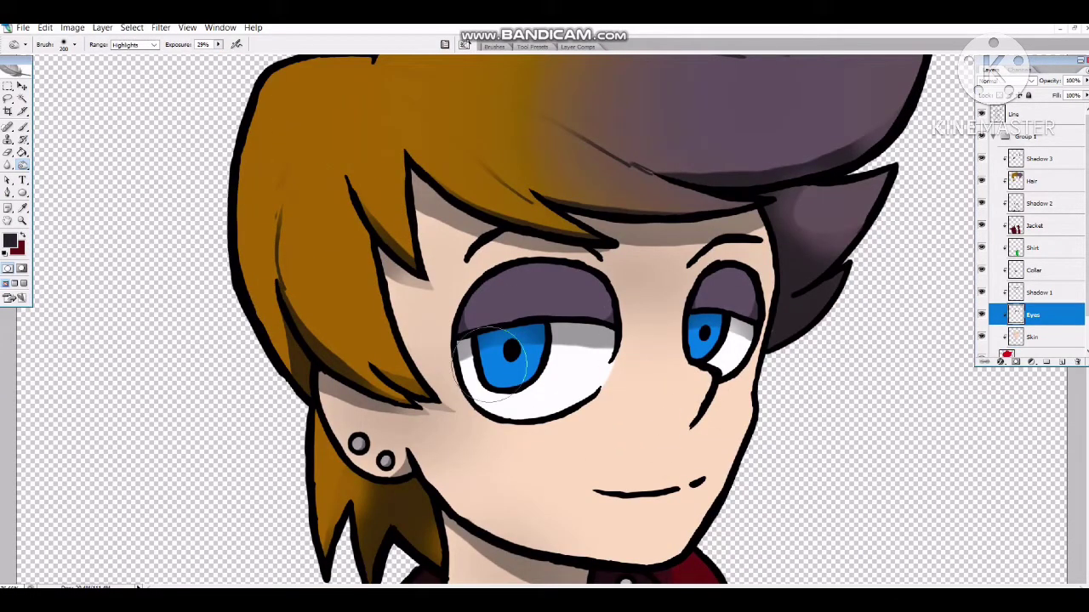
key("ctrl+minus")
key("ctrl+plus")
key("bracketleft")
key("alt+shift+m")
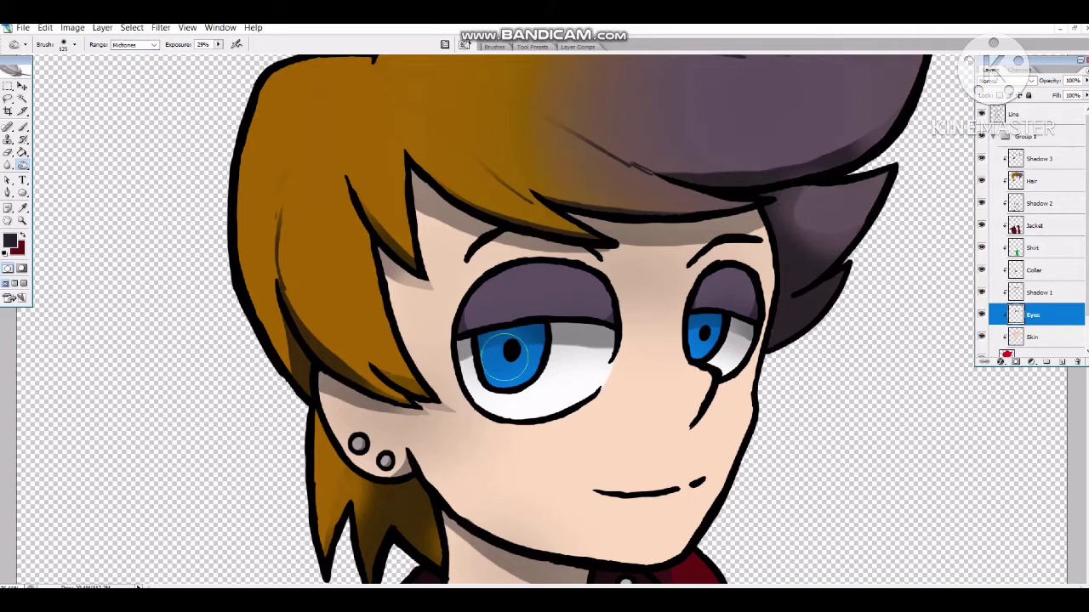
Dodge the lower part of the irises with a 100 px brush, range Highlights, at 35% exposure.
key("alt+shift+h")
key("bracketright")
key("bracketright")
key("bracketright")
key("bracketright")
key("bracketright")
key("3")
key("5")
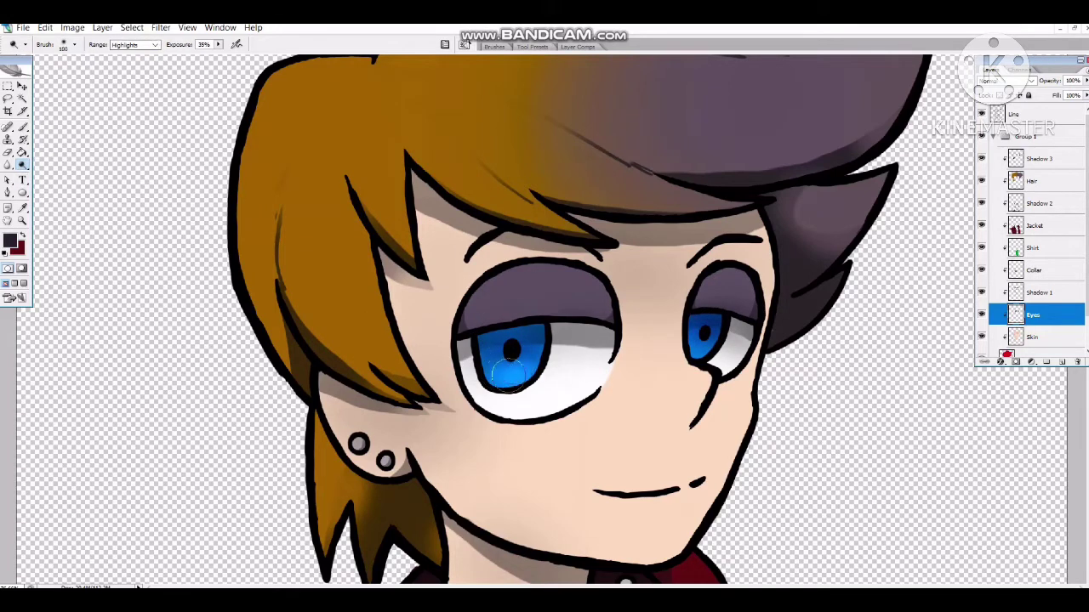
left_click_drag(509, 372, 521, 376)
Dodge the face, neck and chest skin on the Skin layer with a 200 px brush, range Midtones, at 35% exposure.
key("alt+bracketleft")
key("bracketright")
key("bracketright")
key("bracketright")
key("bracketright")
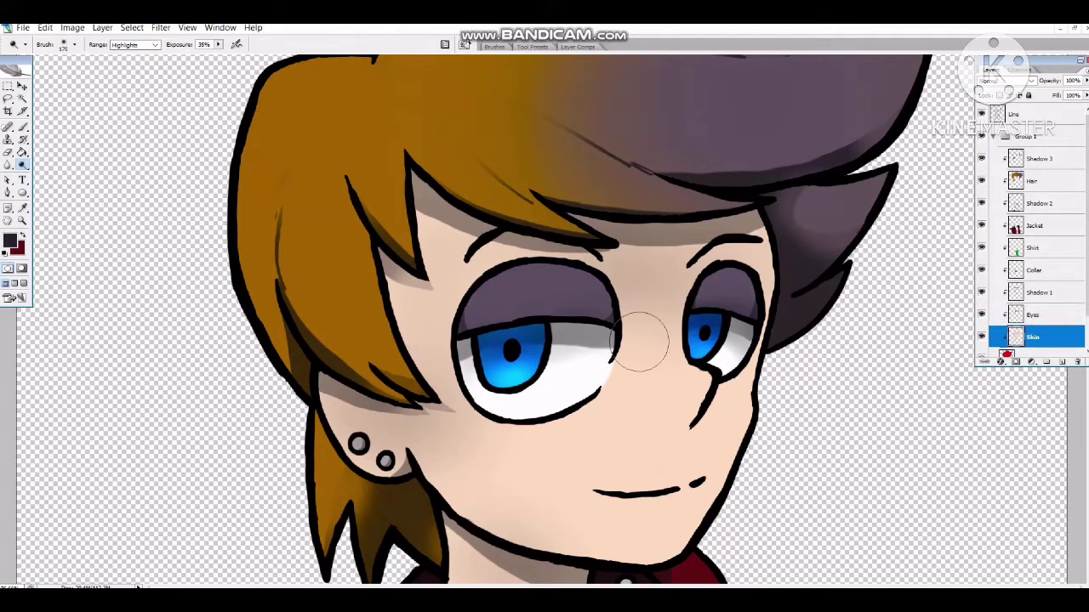
left_click_drag(637, 340, 657, 334)
key("alt+shift+m")
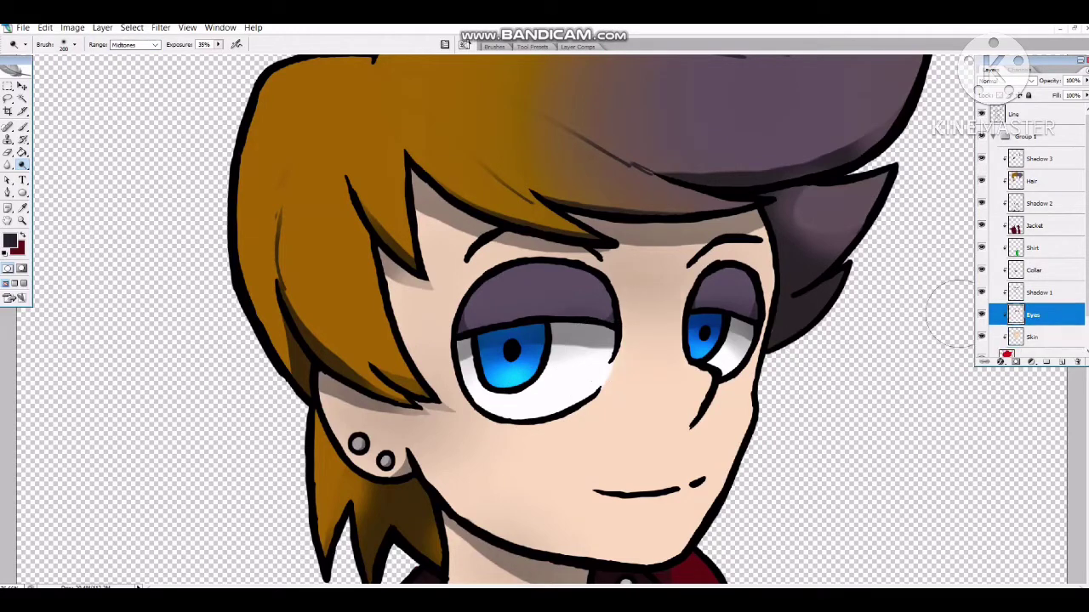
key("ctrl+z")
scroll(622, 483, "down", 5)
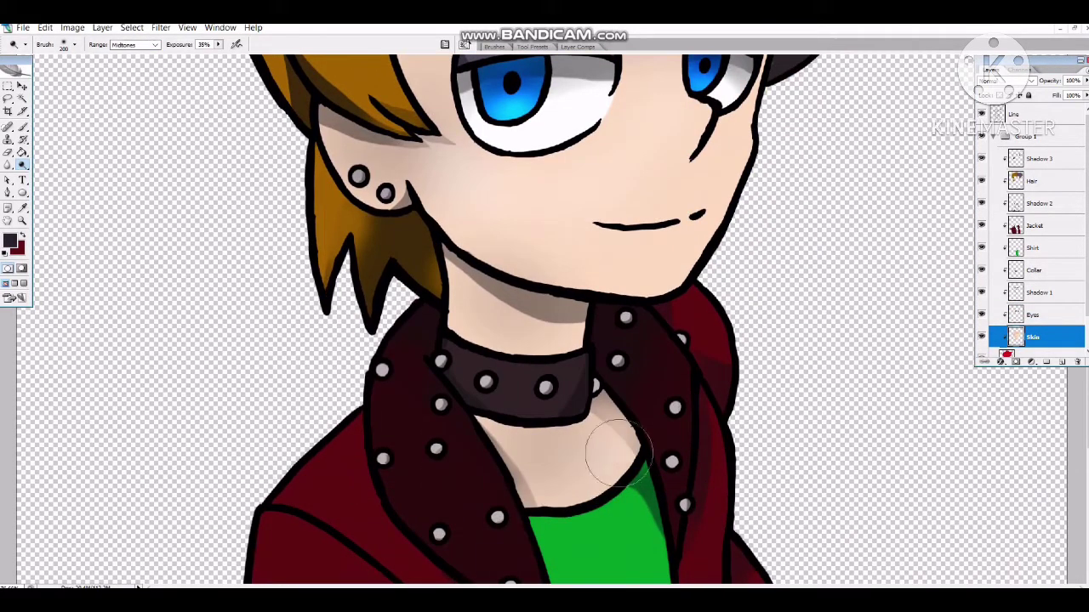
Dodge the middle of the studded choker on the Collar layer and burn its edges, using the midtones range.
key("alt+bracketright")
key("alt+bracketright")
key("alt+bracketright")
left_click_drag(545, 374, 469, 365)
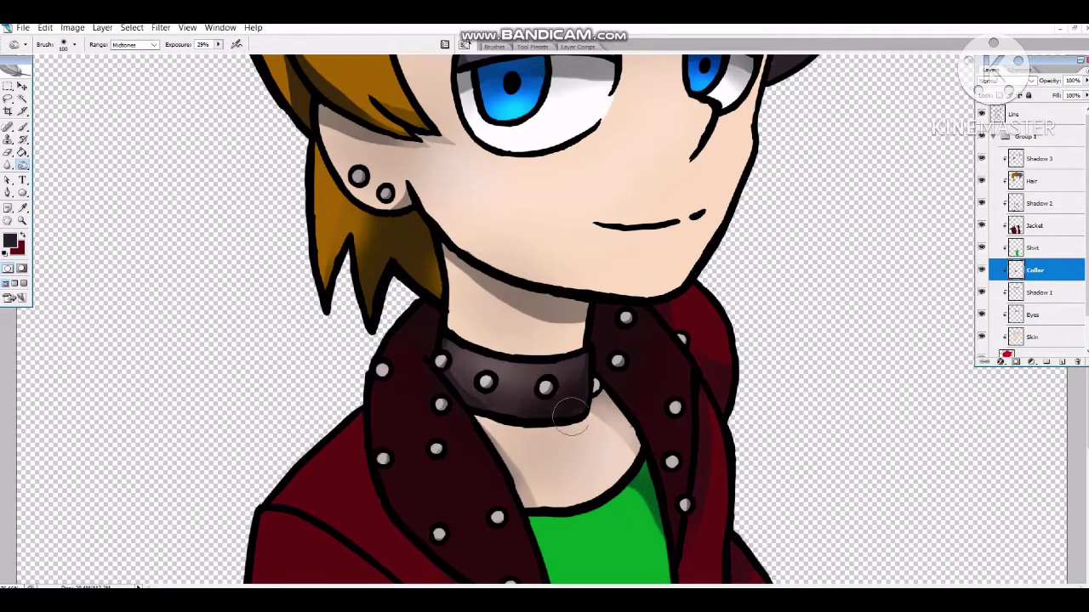
Burn the middle of the green shirt on the Shirt layer at 29% exposure and dodge its lighter areas with a 200 px brush at 35%.
key("2")
key("9")
key("alt+bracketleft")
scroll(606, 407, "down", 5)
mouse_move(607, 407)
left_mouse_down()
mouse_move(629, 477)
mouse_move(599, 379)
left_mouse_up()
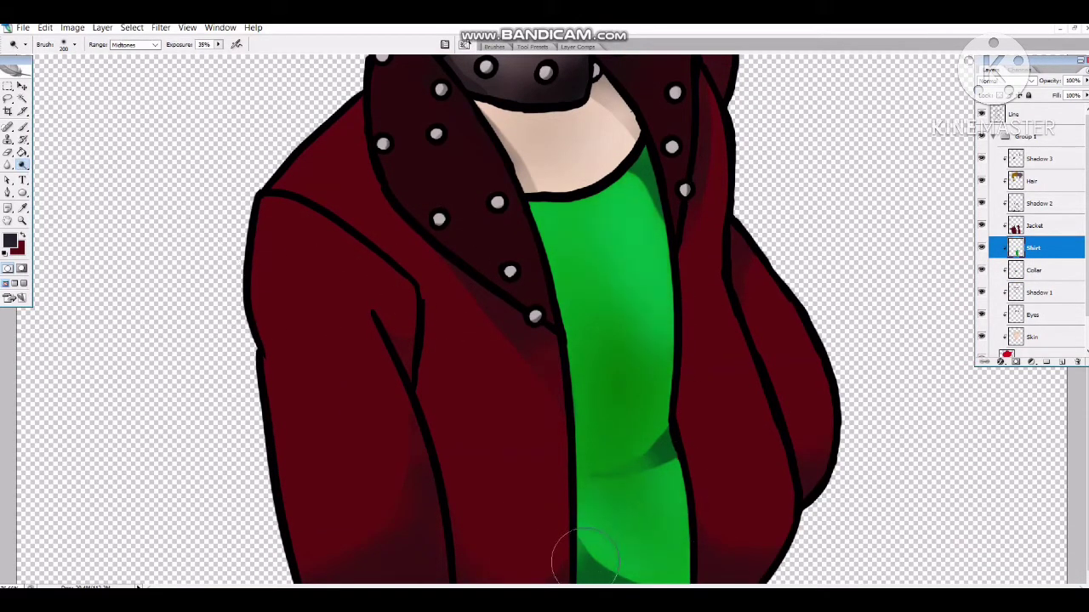
Dodge the shoulders and sleeves of the red jacket on the Jacket layer with a 200 px brush, range Midtones, at 35% exposure.
key("alt+bracketright")
scroll(292, 425, "up", 5)
scroll(705, 198, "down", 5)
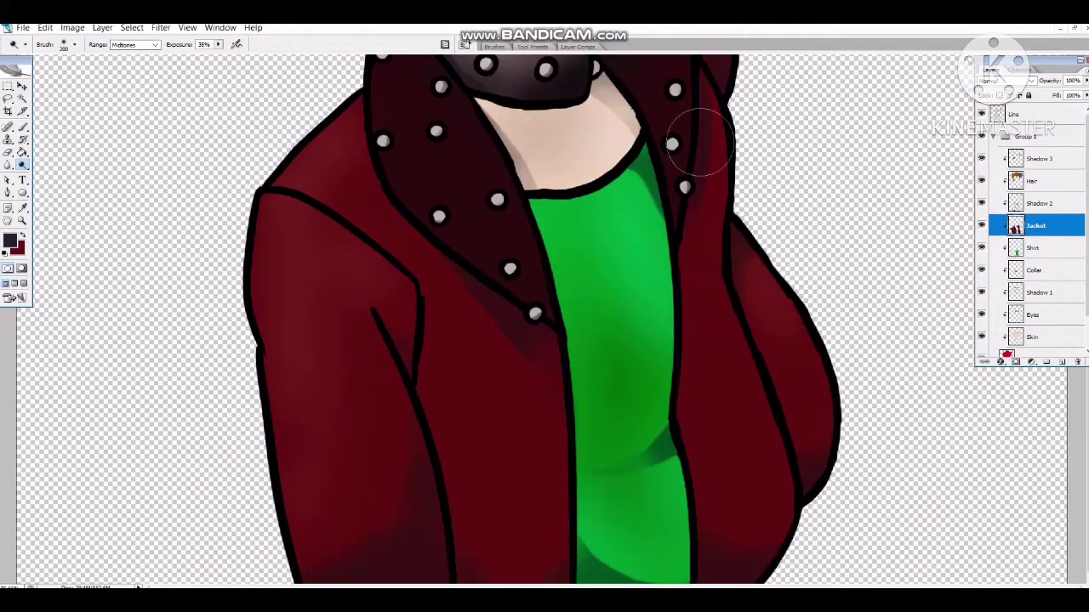
Burn the darker areas of the Jacket layer with a 300 px brush, range Midtones, at 29% exposure.
key("2")
key("9")
key("bracketright")
key("bracketright")
scroll(660, 172, "up", 6)
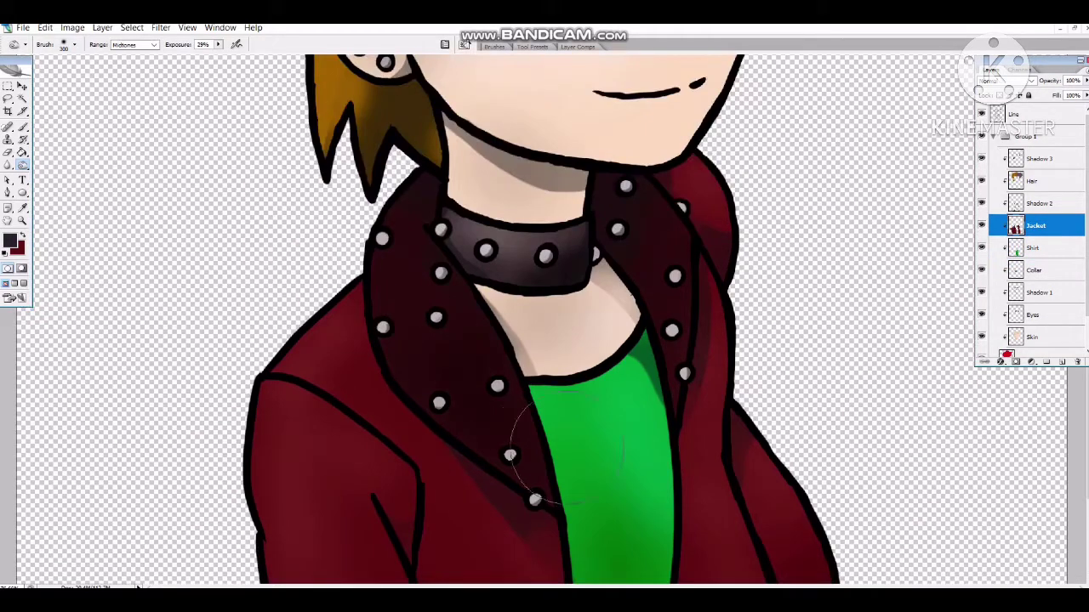
Burn the lower fringe, side locks and purple tips on the Hair layer with a 300 px brush at 29% exposure.
scroll(425, 230, "up", 10)
key("alt+bracketright")
key("alt+bracketright")
scroll(400, 292, "up", 4)
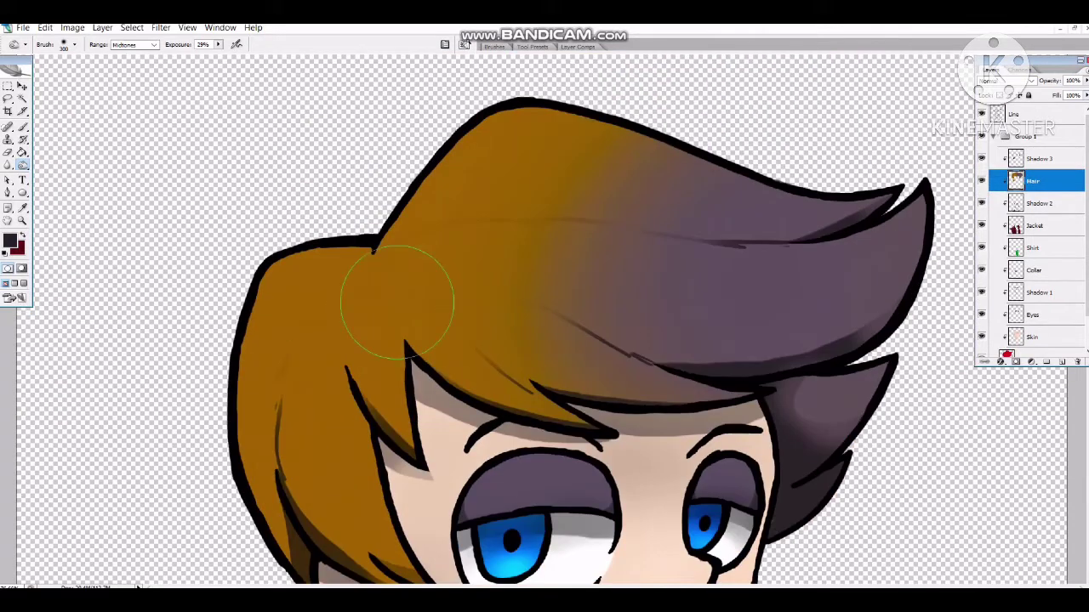
mouse_move(401, 292)
left_mouse_down()
mouse_move(650, 353)
mouse_move(741, 267)
left_mouse_up()
scroll(741, 267, "down", 4)
scroll(276, 336, "up", 4)
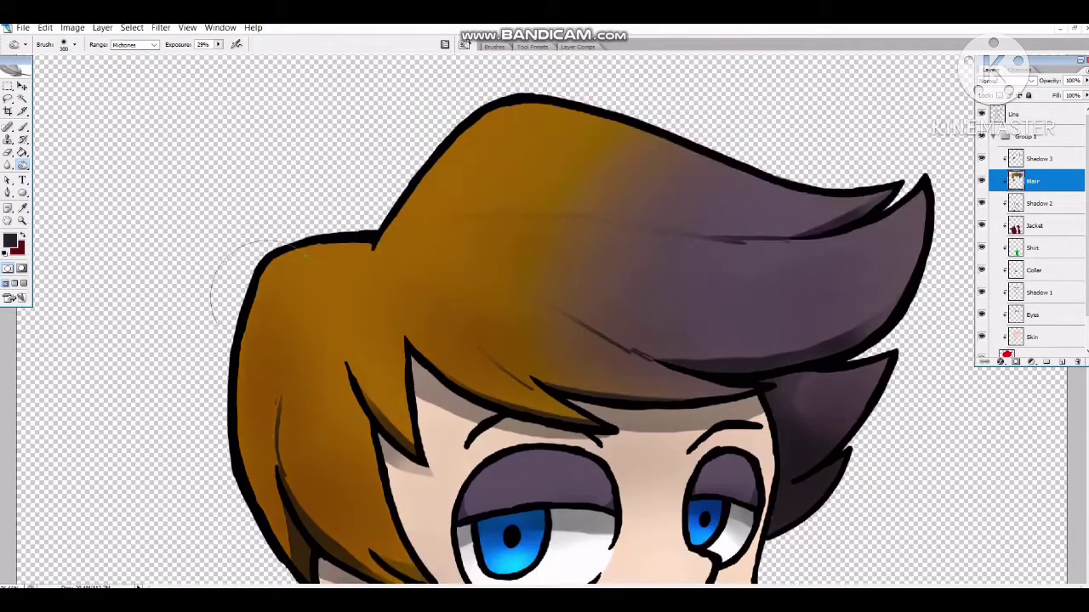
Dodge the crown and upper fringe of the hair with a 500 px brush, range Midtones, at 35% exposure.
left_click_drag(23, 164, 64, 165)
left_click_drag(426, 195, 766, 187)
left_click(155, 45)
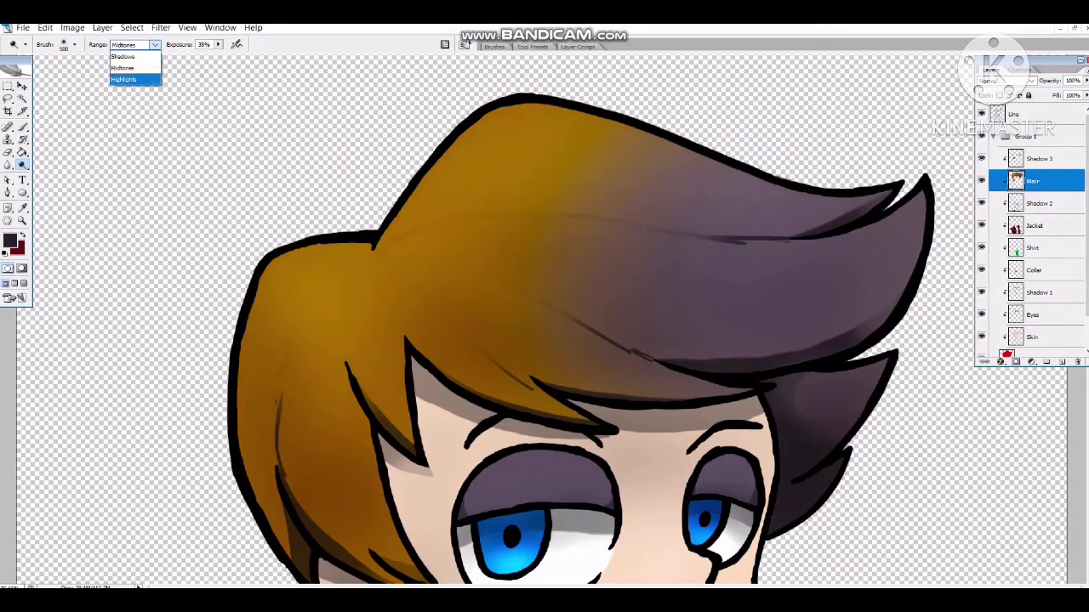
left_click(128, 66)
Add a new layer above Shadow 3 and make it a clipping mask.
left_click(1062, 362)
right_click(1033, 163)
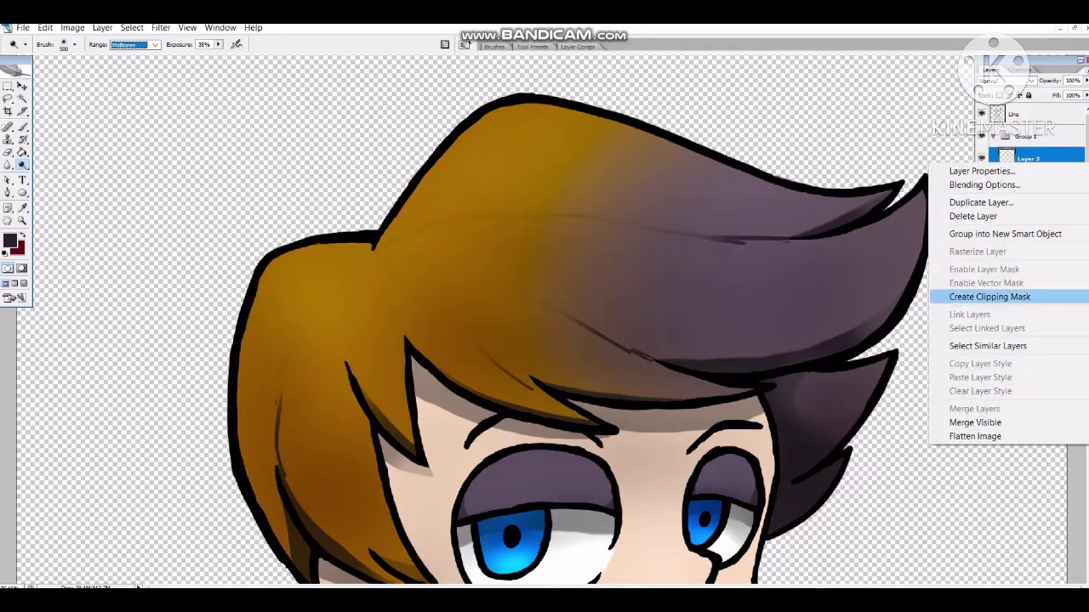
left_click(990, 297)
Dodge bright shine into the fringe on the Hair layer with a 150 px brush, range Highlights, at 35% exposure.
left_click(1039, 181)
left_click(155, 45)
left_click(128, 65)
key("bracketleft")
key("bracketleft")
key("bracketleft")
key("bracketleft")
key("bracketleft")
key("bracketleft")
key("bracketleft")
key("bracketleft")
key("bracketleft")
key("bracketleft")
key("bracketleft")
key("bracketleft")
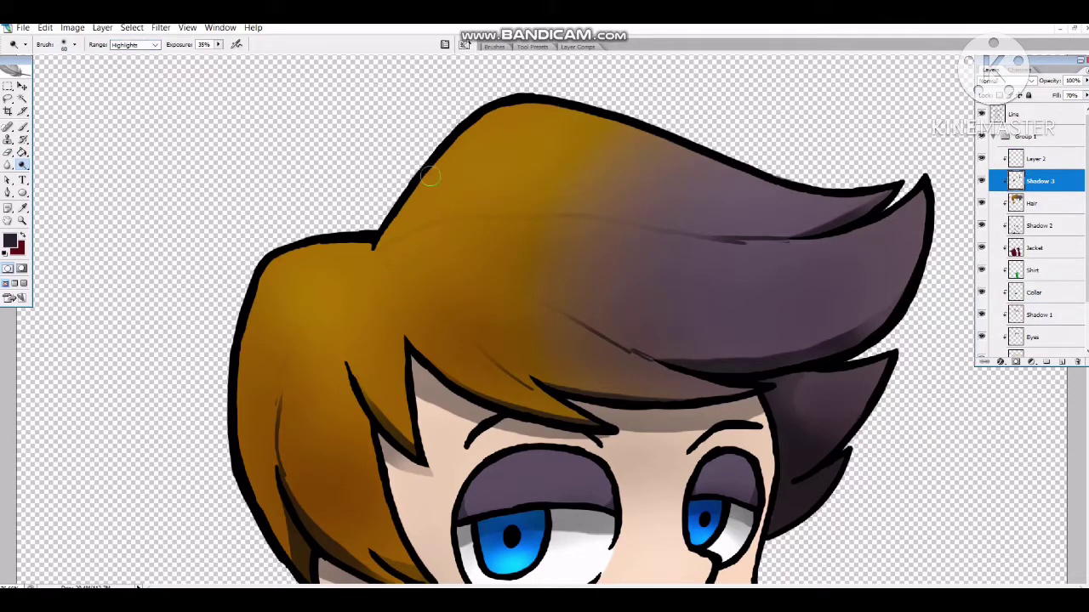
key("alt+bracketleft")
key("bracketright")
key("bracketright")
key("bracketright")
key("bracketright")
key("bracketright")
key("bracketright")
mouse_move(477, 144)
left_mouse_down()
mouse_move(723, 170)
mouse_move(600, 249)
mouse_move(551, 315)
mouse_move(680, 171)
left_mouse_up()
Dodge the purple eyelids on the Eyes layer with the 150 px brush, range Highlights.
left_click(1032, 336)
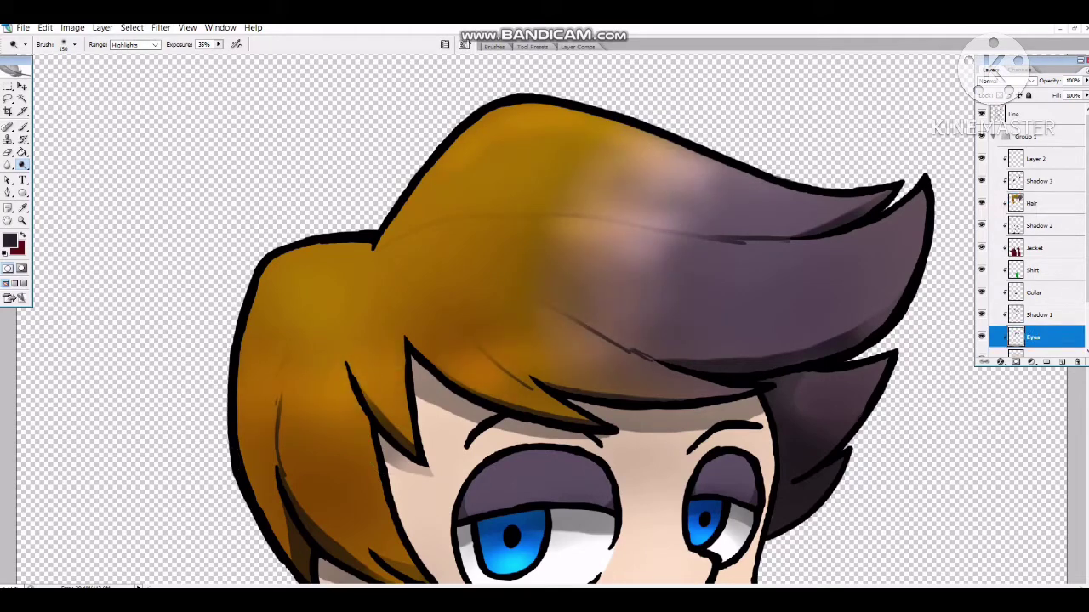
left_click_drag(553, 477, 484, 501)
key("ctrl+0")
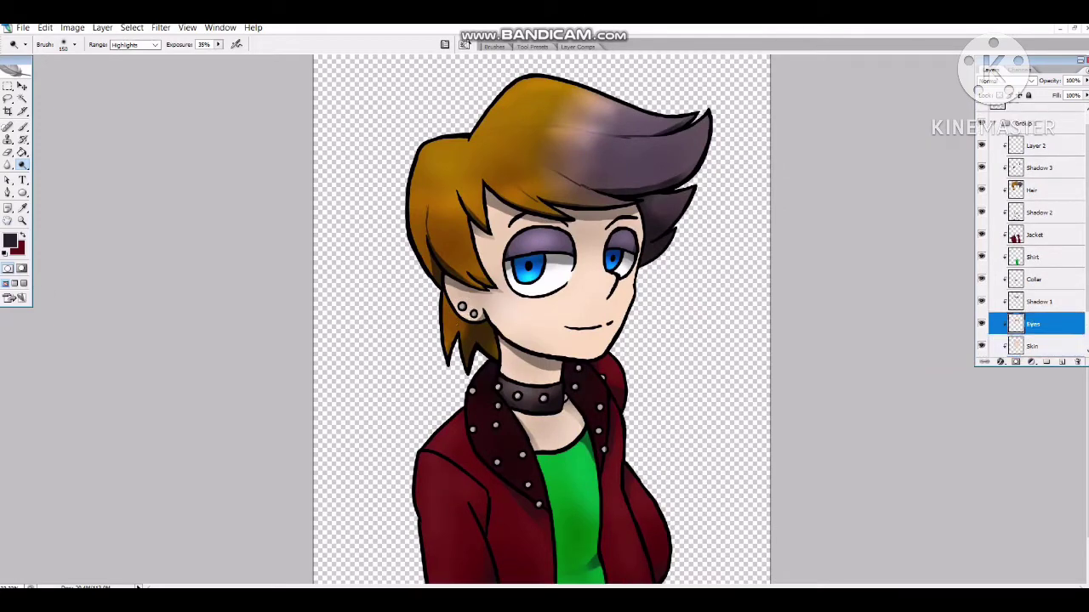
Dodge the ear studs and the choker's studs on their layers with a 40 px brush, range Highlights.
left_click_drag(434, 293, 549, 370)
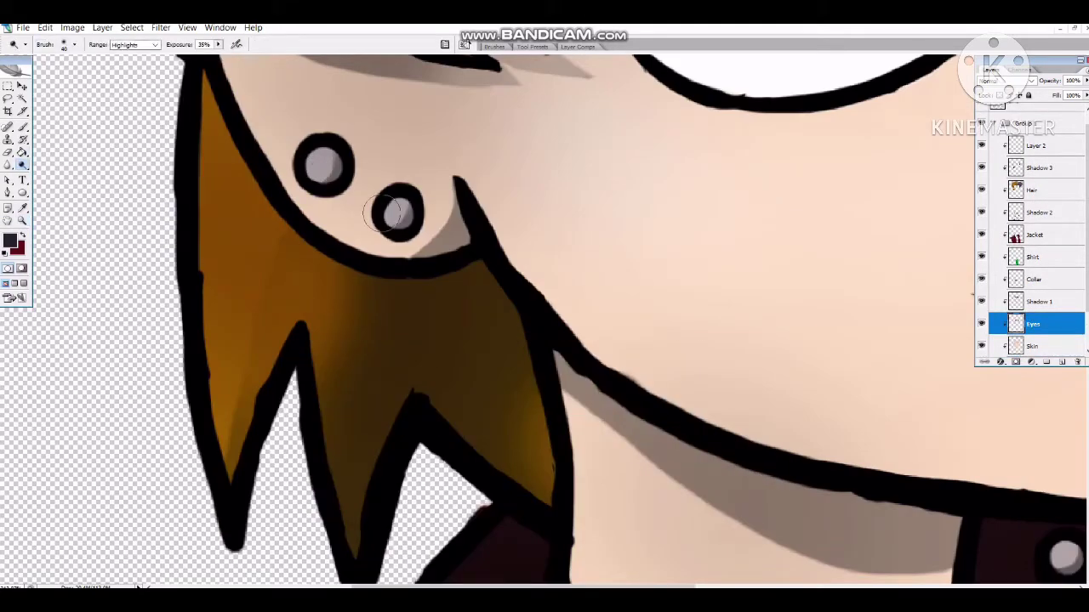
key("alt+bracketleft")
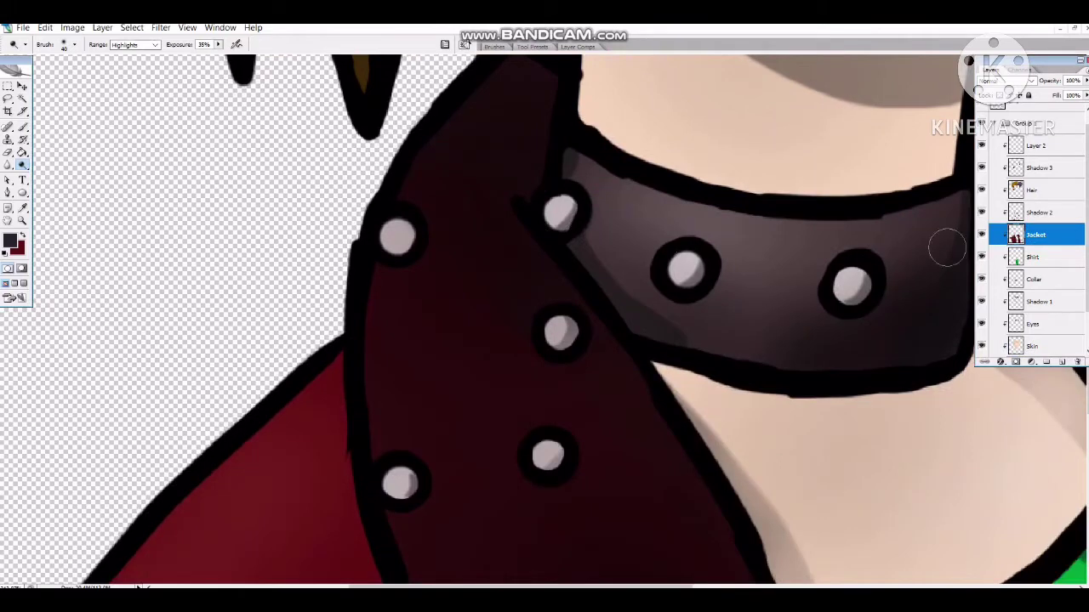
key("alt+bracketleft")
key("alt+bracketleft")
scroll(567, 215, "right", 3)
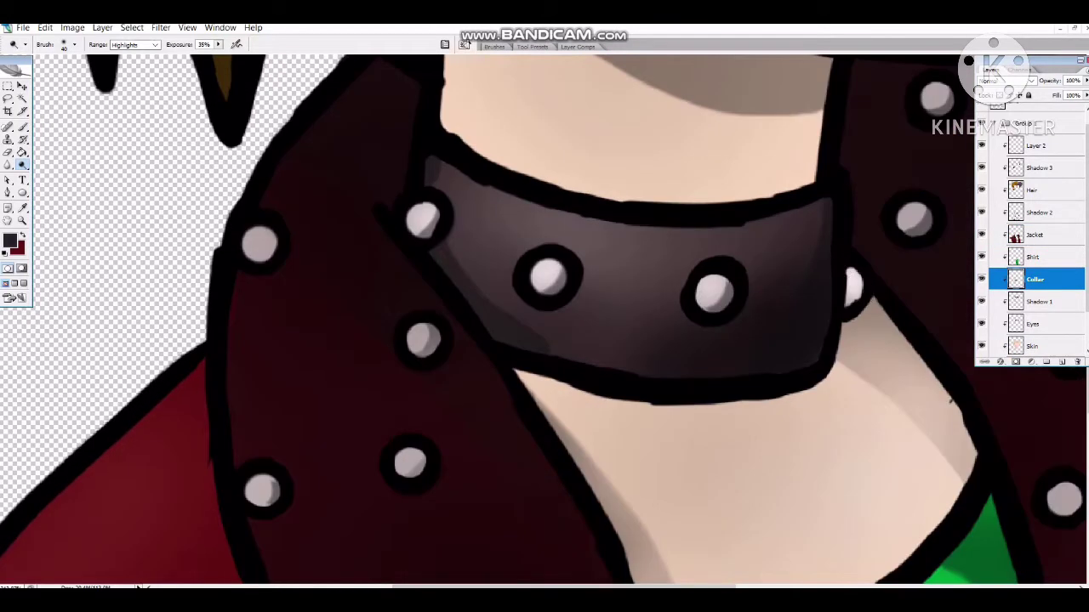
Dodge the metal studs on both jacket lapels on the Jacket layer with the 40 px brush, range Highlights.
key("alt+bracketright")
key("alt+bracketright")
scroll(944, 400, "up", 2)
scroll(936, 395, "right", 3)
scroll(851, 383, "down", 4)
scroll(831, 374, "right", 2)
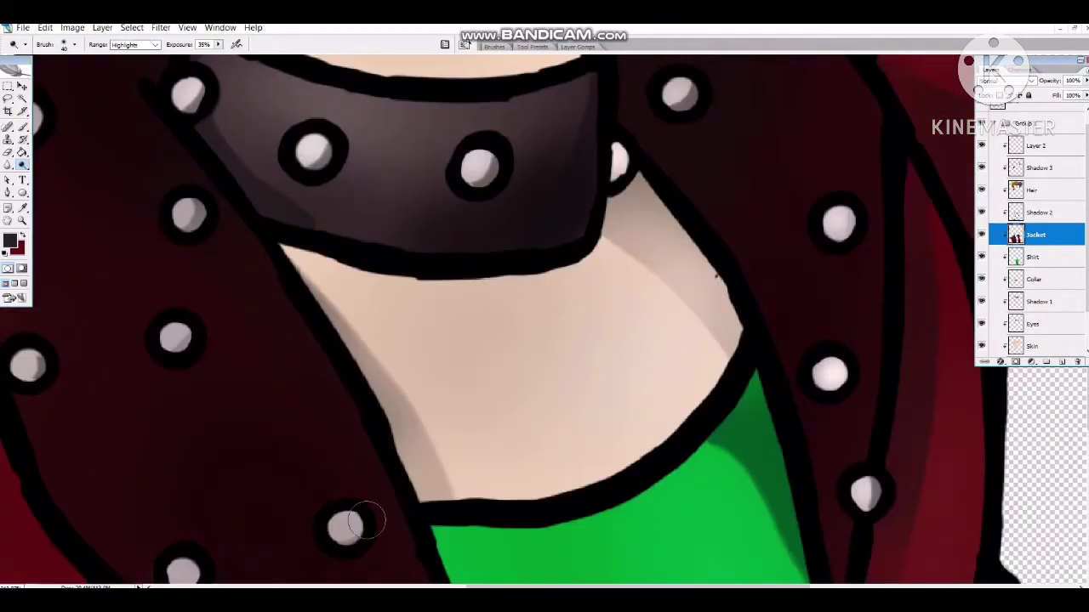
scroll(365, 520, "down", 2)
scroll(366, 521, "left", 3)
scroll(332, 383, "left", 2)
scroll(332, 383, "up", 1)
scroll(283, 204, "left", 2)
scroll(283, 204, "up", 3)
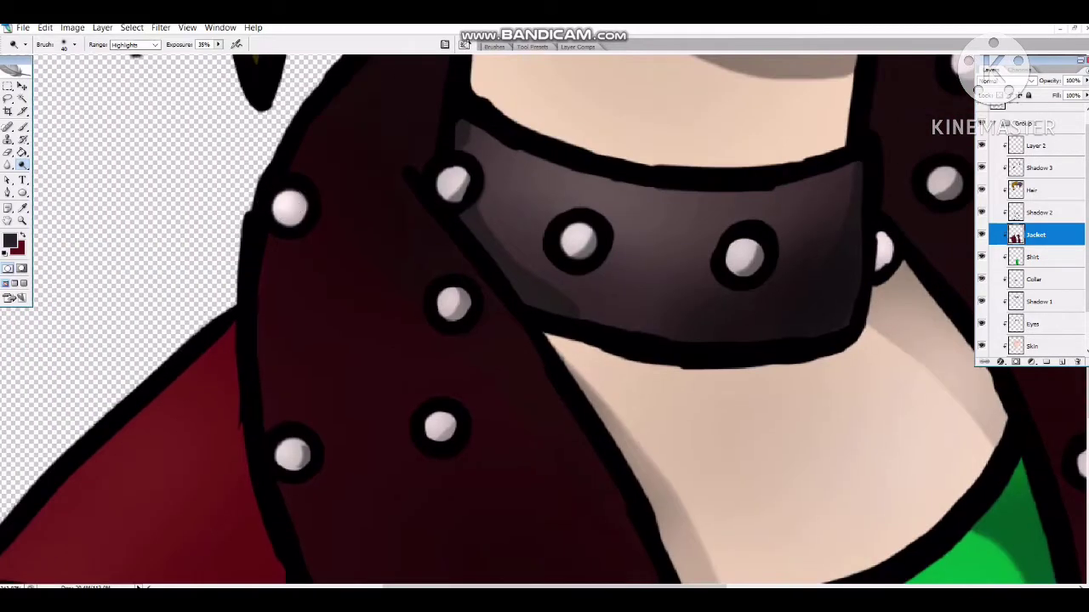
scroll(545, 320, "down", 4)
Paint light pink highlight patches across the fringe and the side of the hair on Layer 2 with an 80 px brush.
key("alt+bracketright")
key("alt+bracketright")
key("alt+bracketright")
key("alt+bracketright")
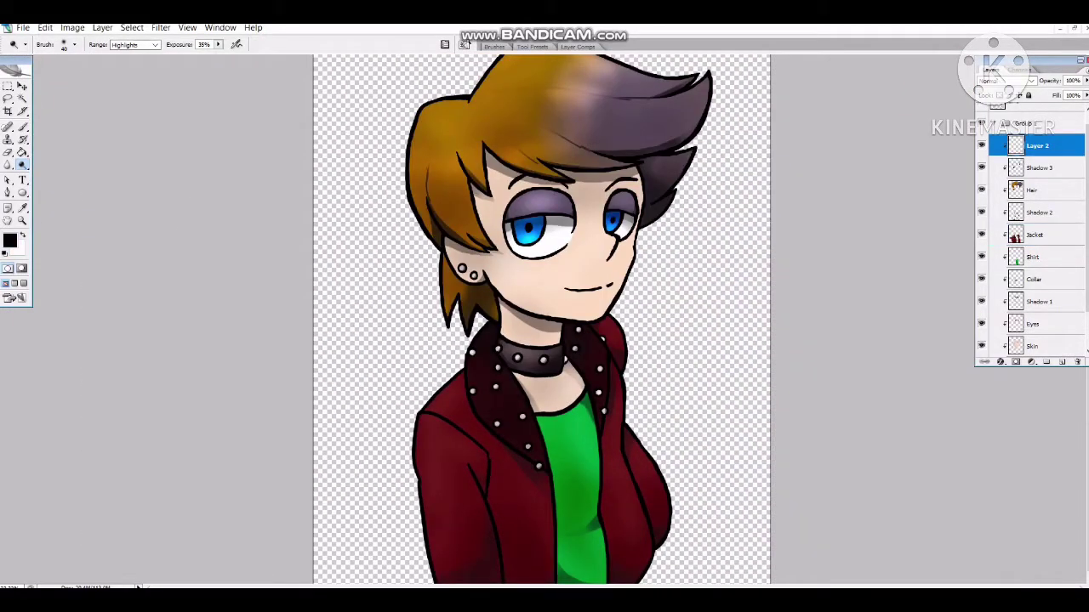
key("i")
left_click(10, 242)
left_click(902, 246)
key("b")
scroll(366, 288, "up", 1)
right_click(523, 353)
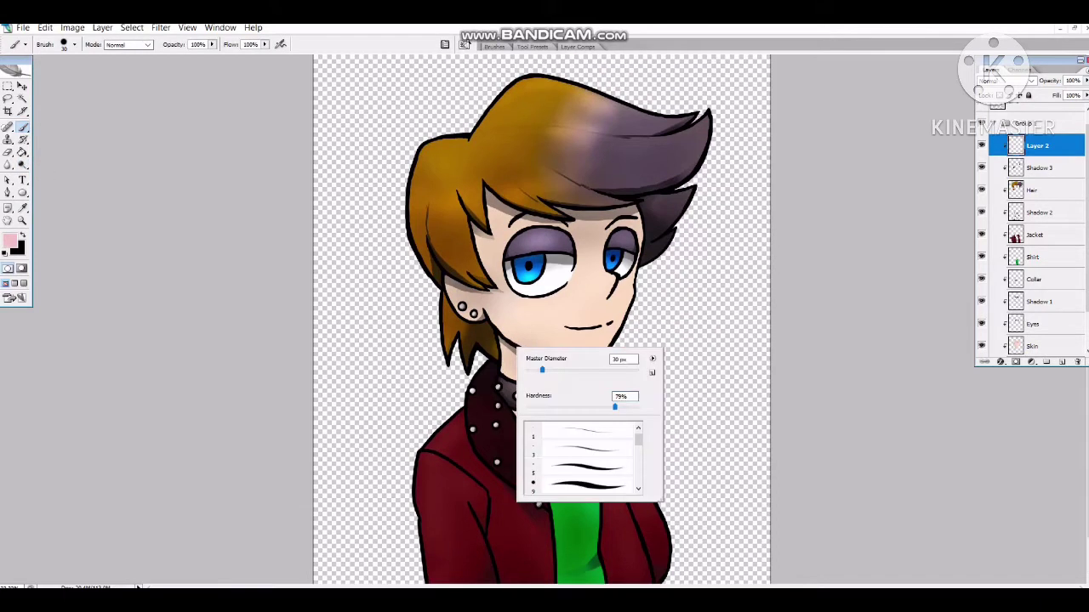
key("Escape")
right_click(408, 251)
key("Escape")
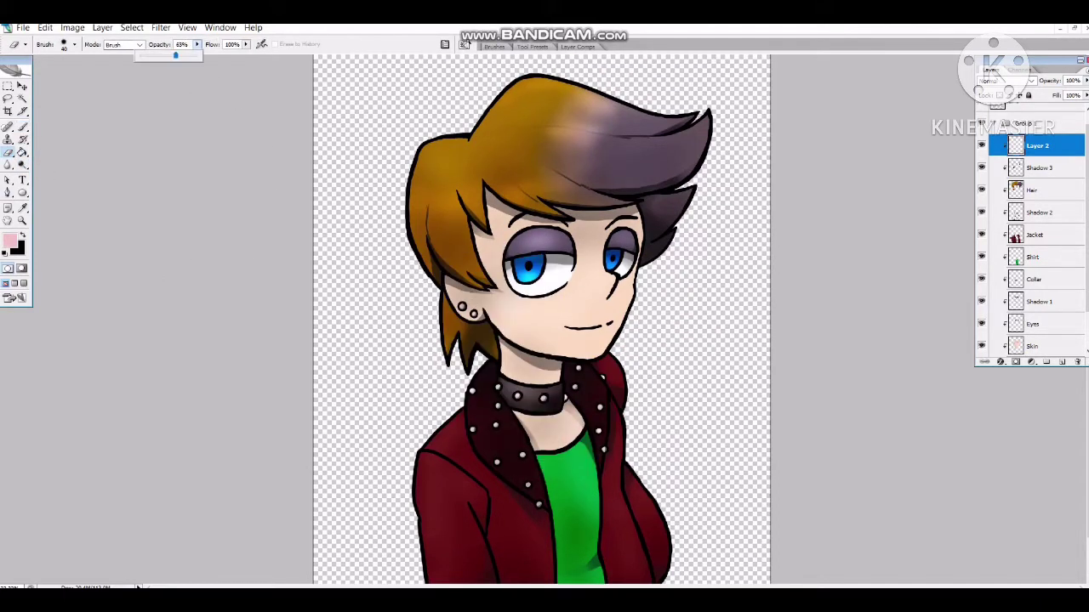
left_click_drag(553, 82, 561, 85)
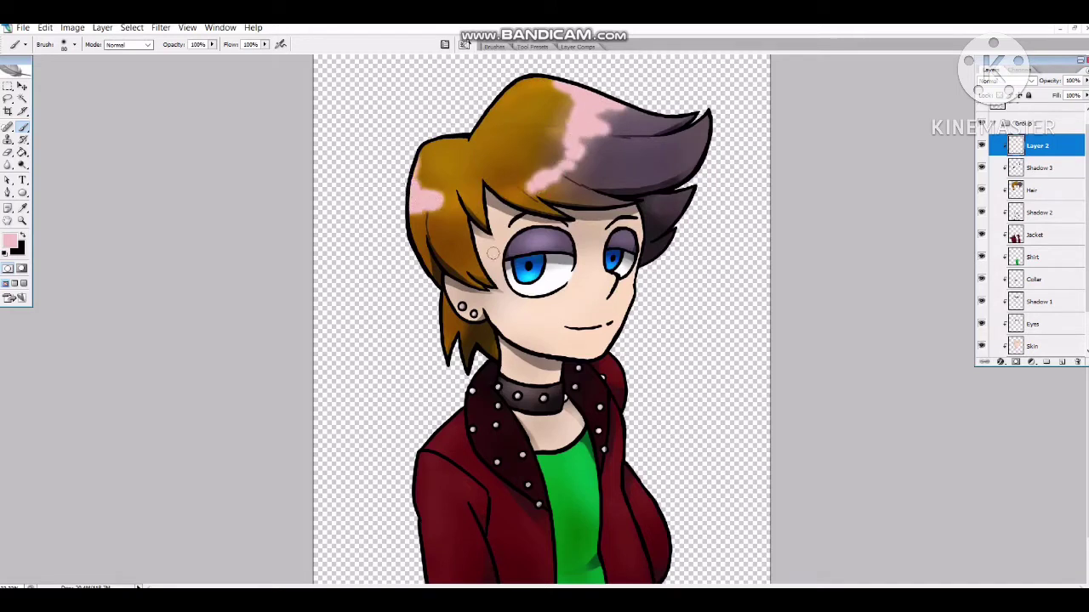
Soften the hair highlights with a 175 px eraser at 47% opacity and raise their Lightness to +92 with Hue/Saturation.
key("e")
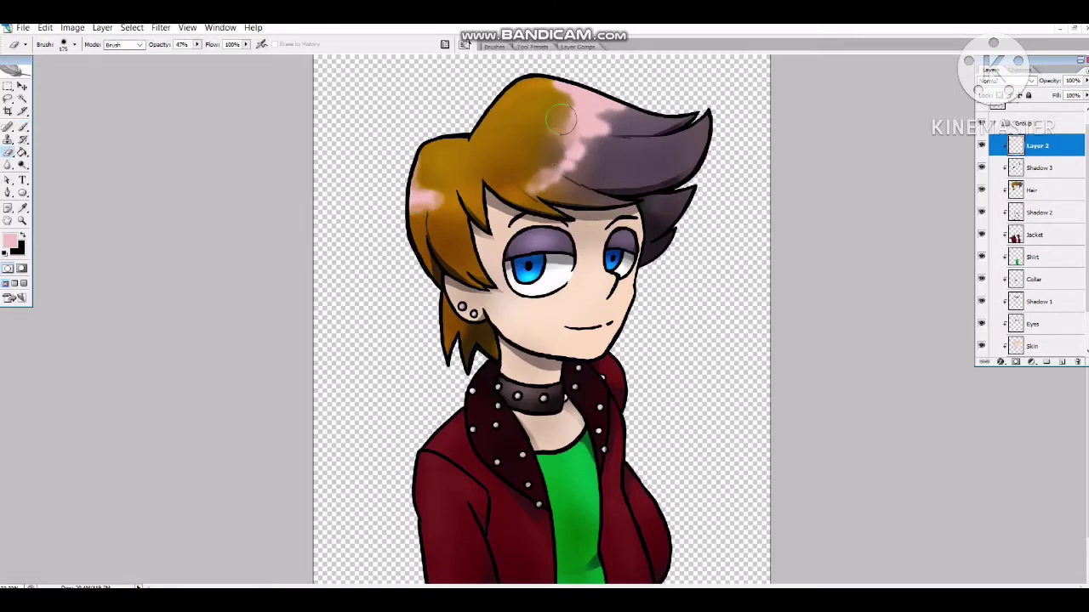
left_click_drag(561, 121, 586, 128)
left_click(73, 27)
left_click(238, 157)
left_click_drag(955, 293, 1006, 292)
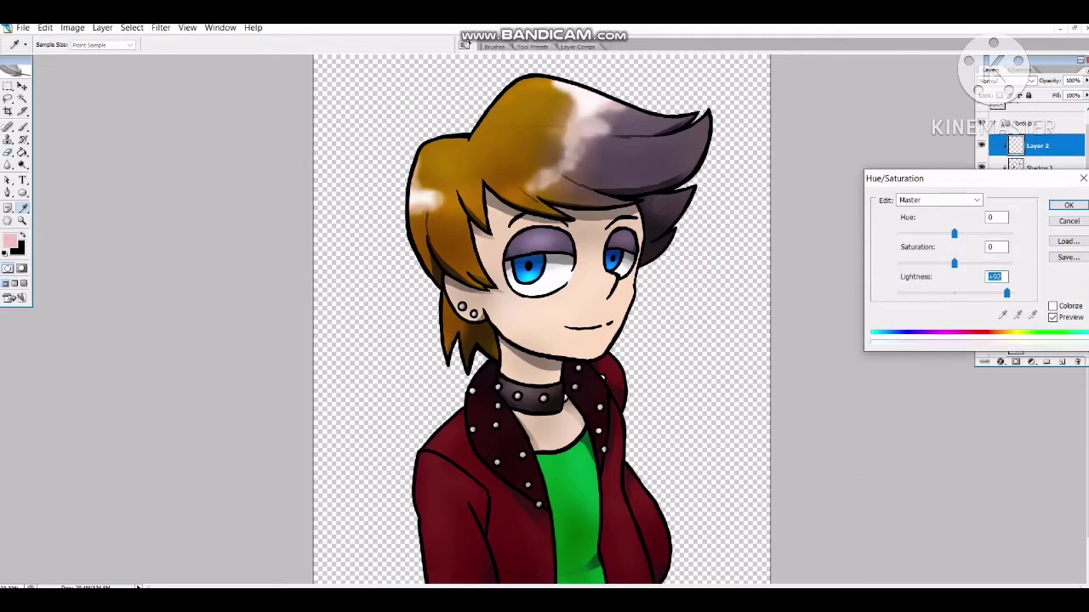
key("Return")
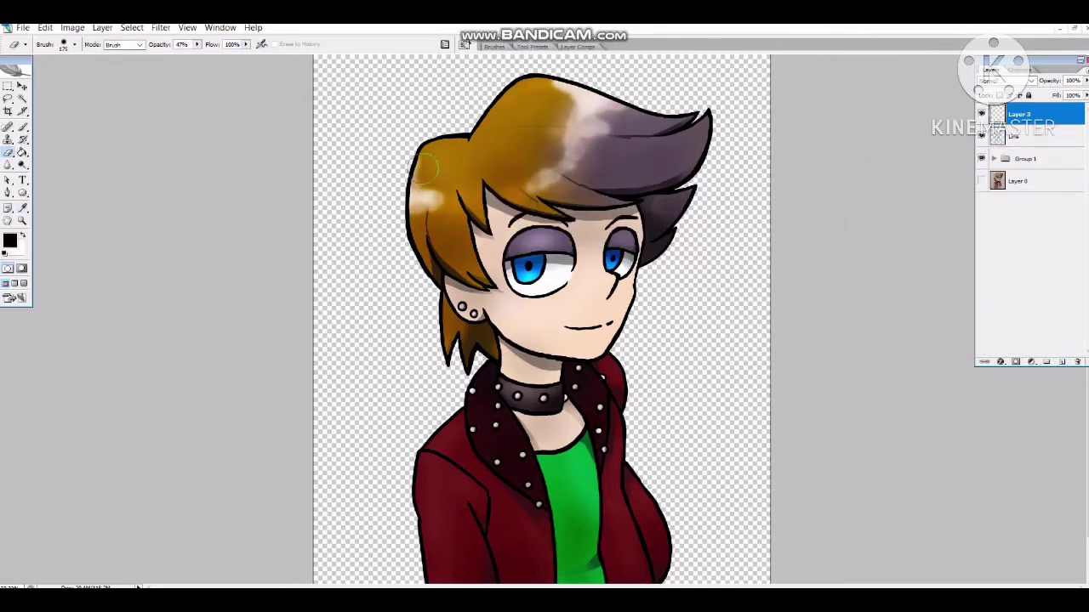
key("b")
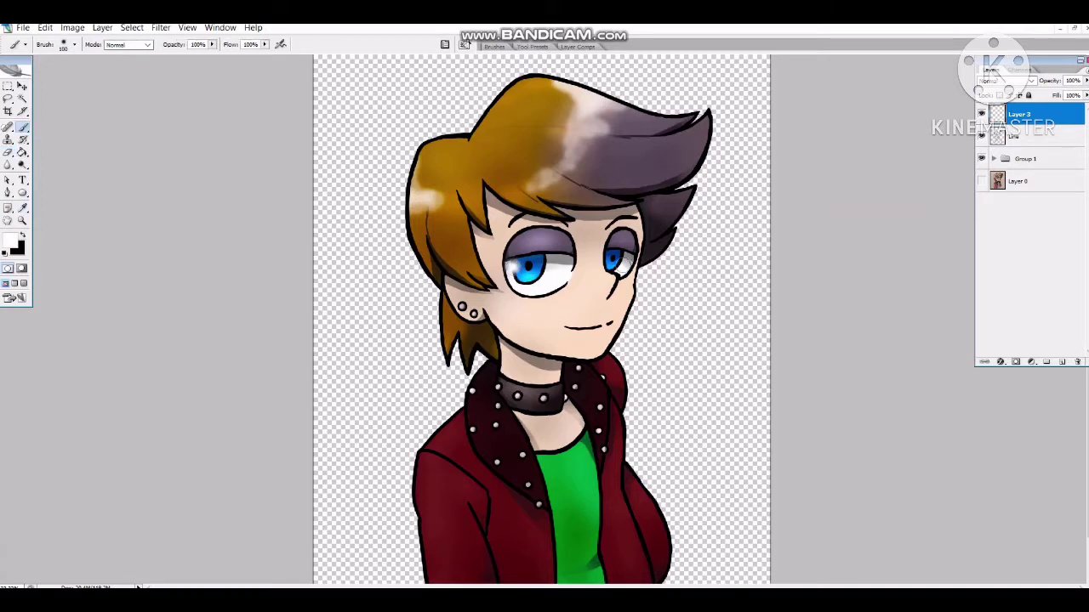
key("bracketleft")
key("bracketleft")
key("ctrl+t")
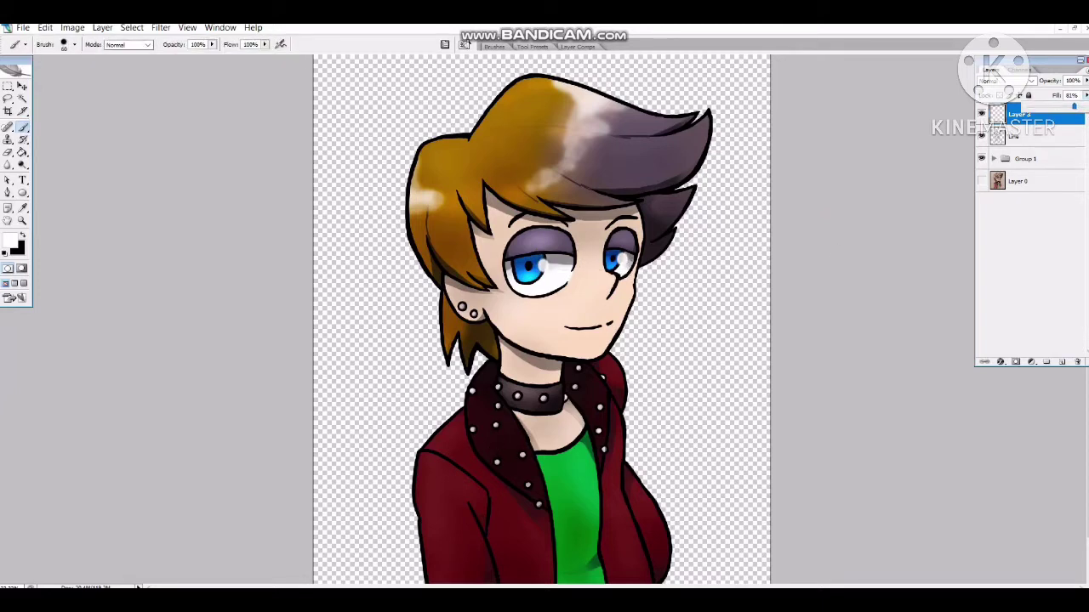
Paint white glints on both irises on Layer 3 with a 50 px brush at 67% hardness.
scroll(613, 275, "up", 5)
right_click(311, 209)
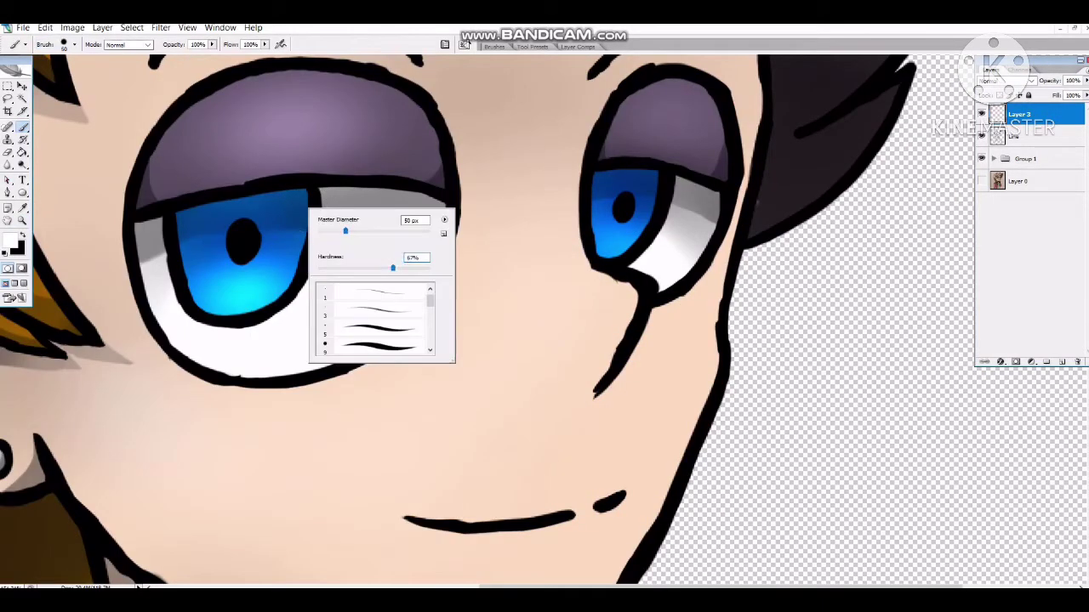
key("Escape")
key("ctrl+0")
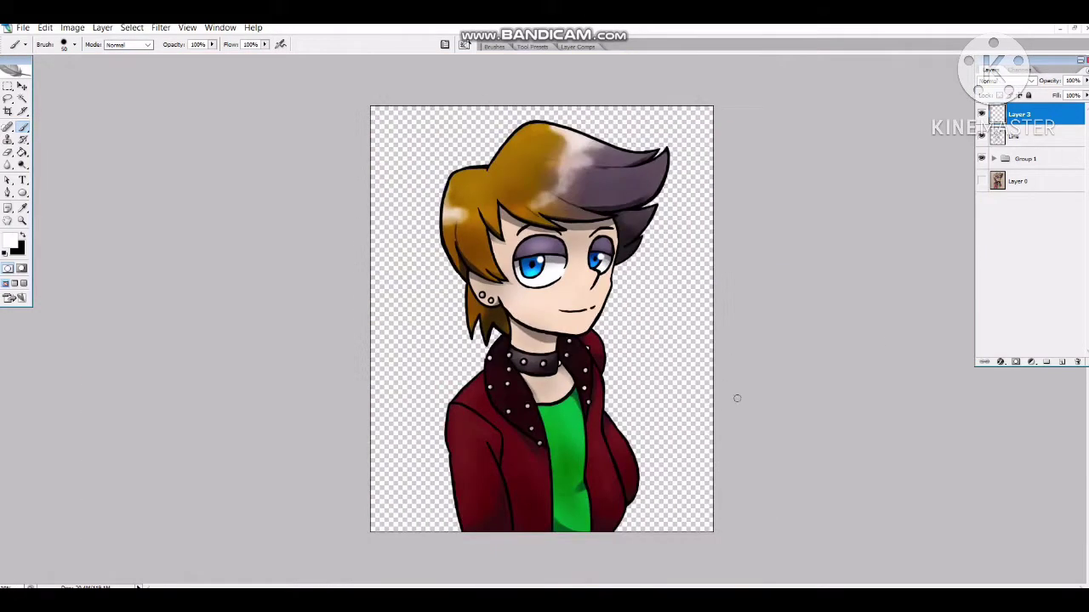
Add a layer beneath Group 1 and outline a purple brick near the canvas's upper-left corner with a 50 px brush.
key("ctrl+shift+alt+n")
key("i")
key("x")
left_click(10, 241)
left_click(676, 343)
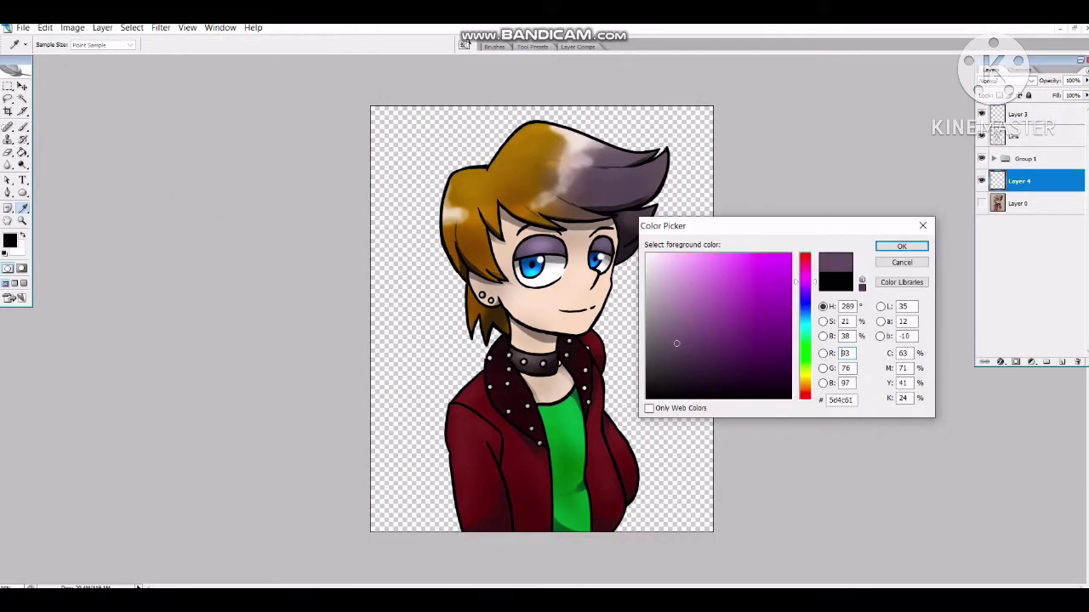
key("Return")
key("b")
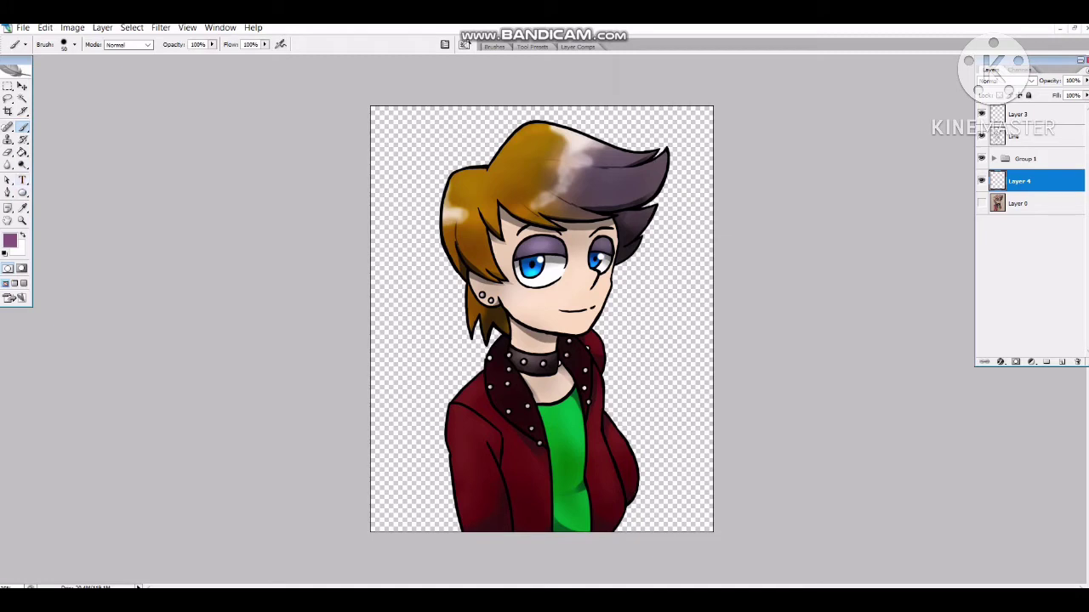
key("bracketright")
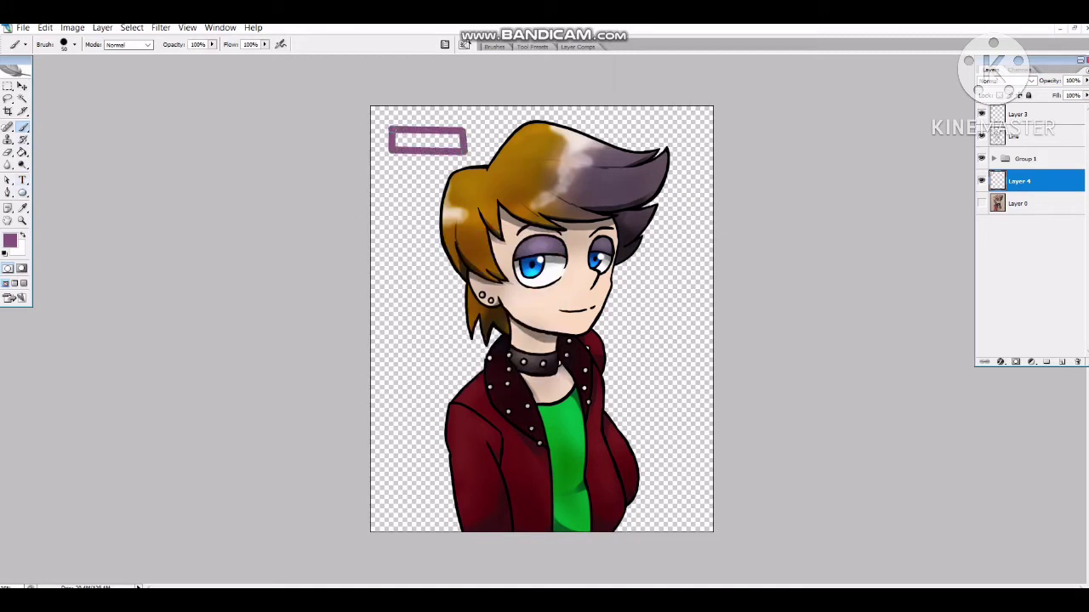
Hide the character, line up the filled brick and its two copies in a row, and merge the three brick layers.
key("v")
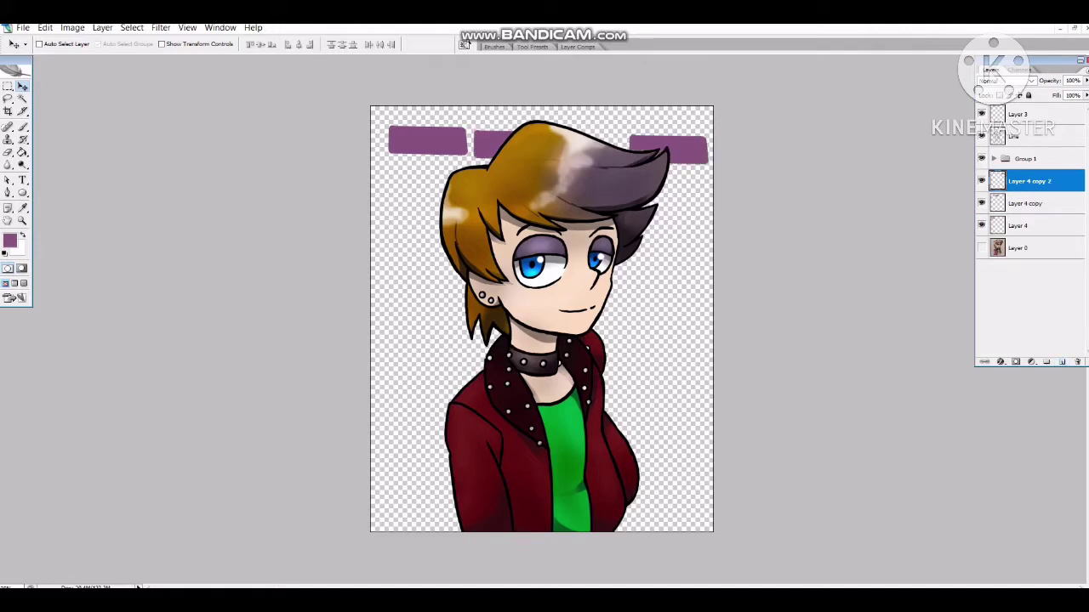
left_click(982, 114)
left_click(982, 159)
left_click_drag(667, 149, 602, 146)
left_click(1025, 226, "shift")
right_click(1030, 203)
left_click(986, 465)
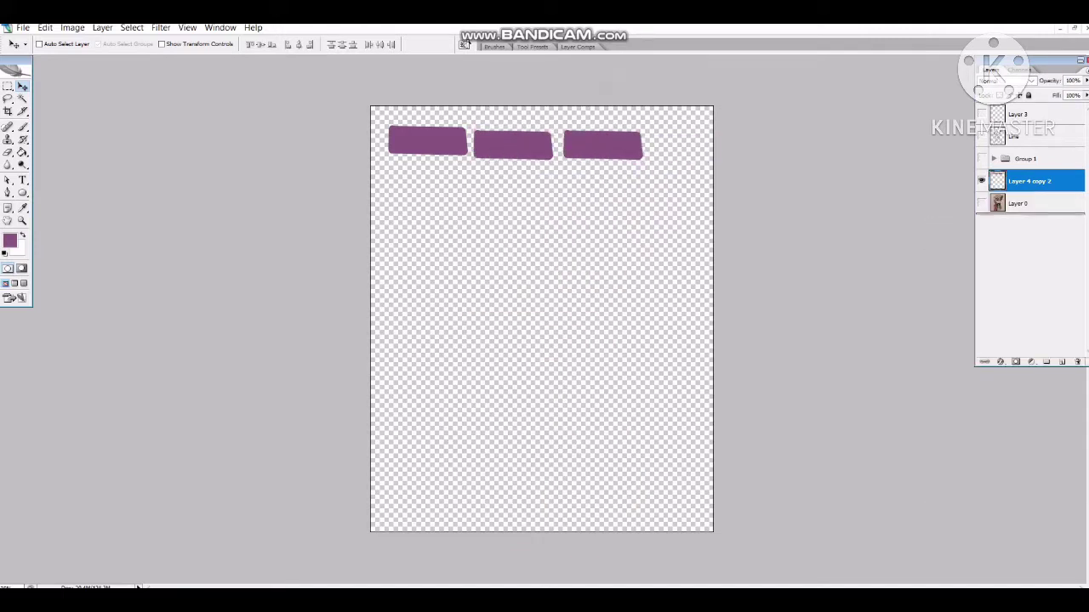
Duplicate the merged brick row twice and place the copies as a staggered second row across the canvas.
key("ctrl+j")
left_click_drag(512, 144, 637, 184)
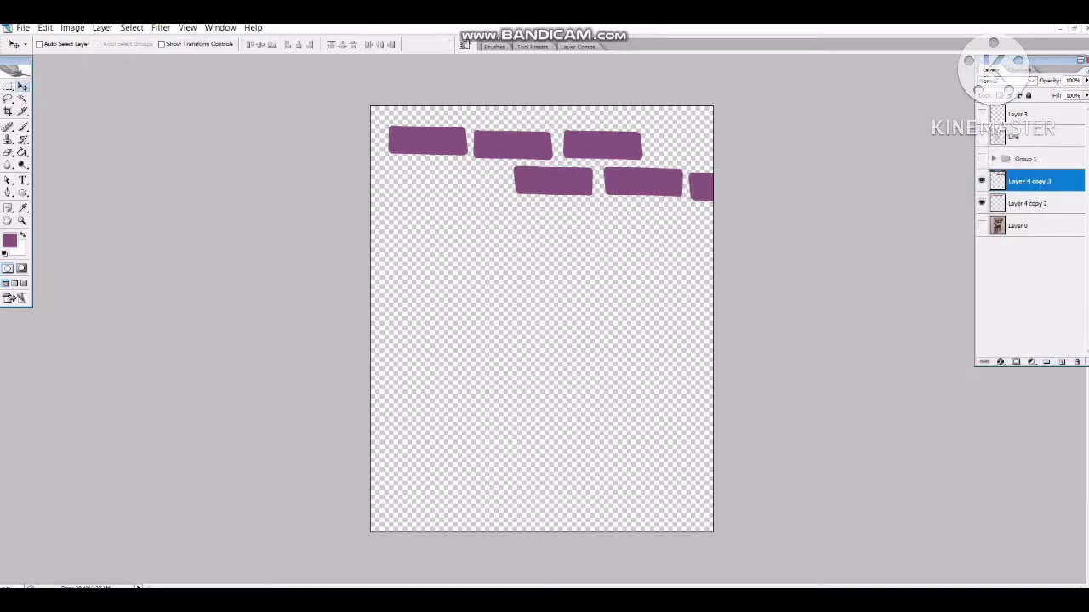
left_click_drag(553, 181, 376, 176)
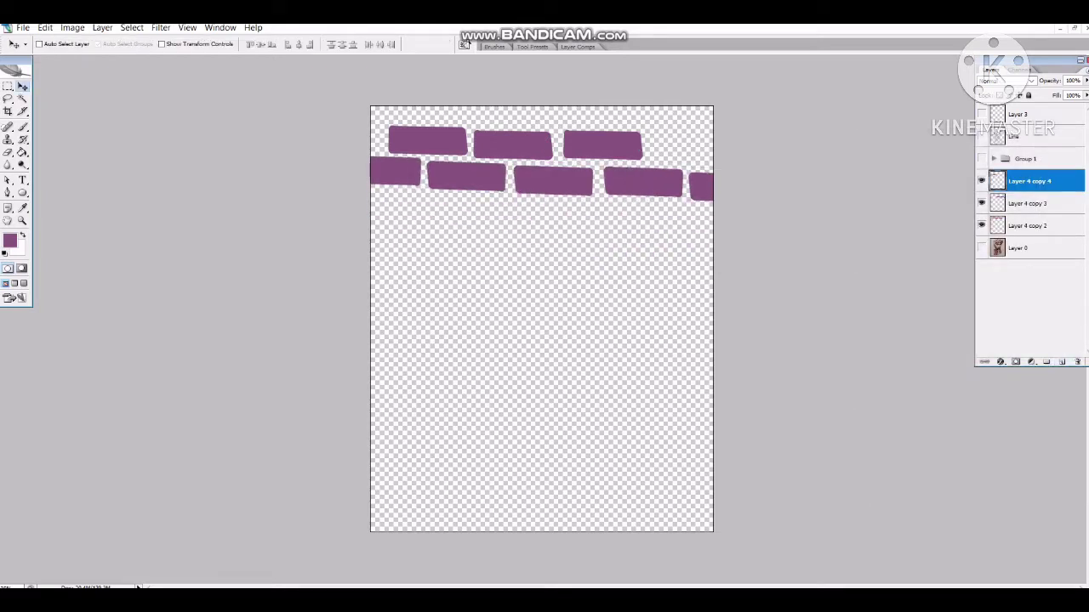
Duplicate the first brick row to extend it to both canvas edges and build a staggered row along the top edge.
left_click(1029, 226)
left_click_drag(595, 149, 638, 115)
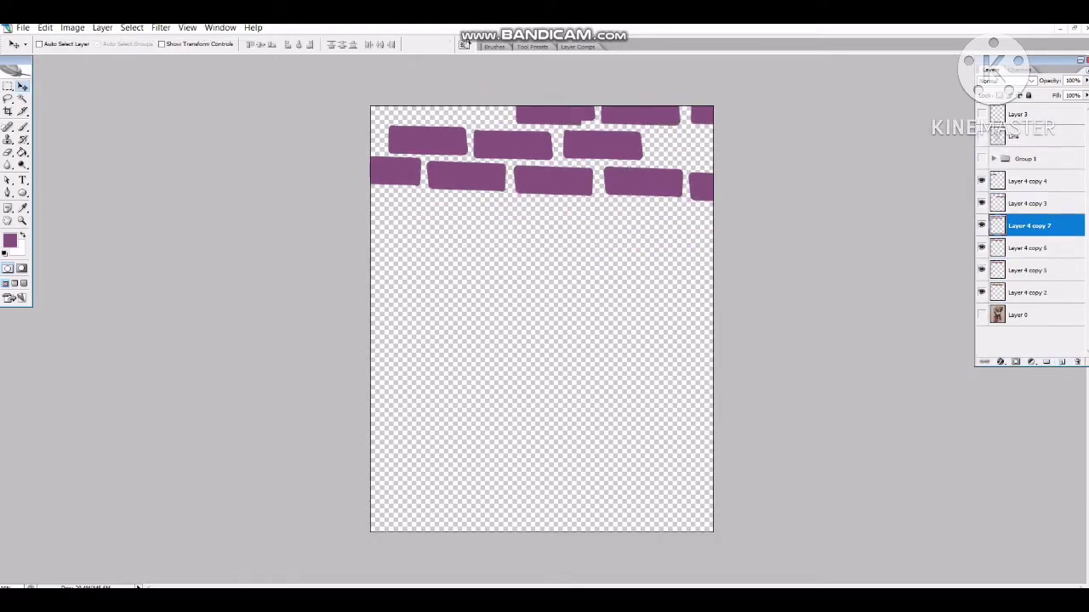
left_click(1030, 248)
left_click_drag(527, 145, 612, 144)
left_click(1029, 270)
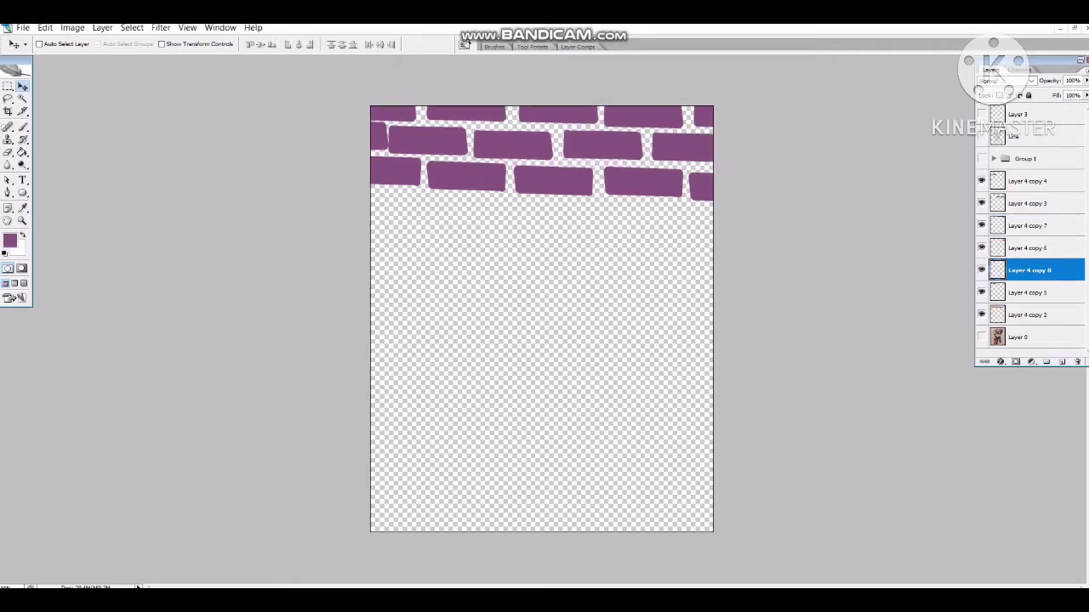
Merge the upper brick row layers and place a duplicate of the block directly beneath it.
left_click(1029, 180)
left_click(1030, 292, "shift")
right_click(1029, 292)
left_click(944, 532)
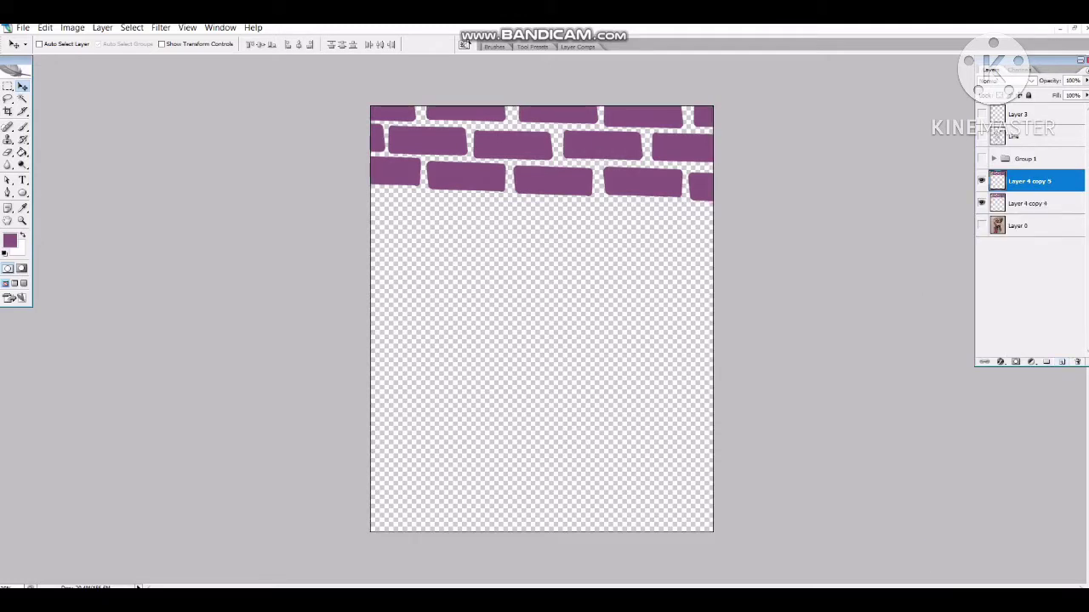
left_click_drag(544, 153, 537, 274)
Merge the two brick blocks and place a copy of the result over the canvas's lower half.
right_click(1029, 181)
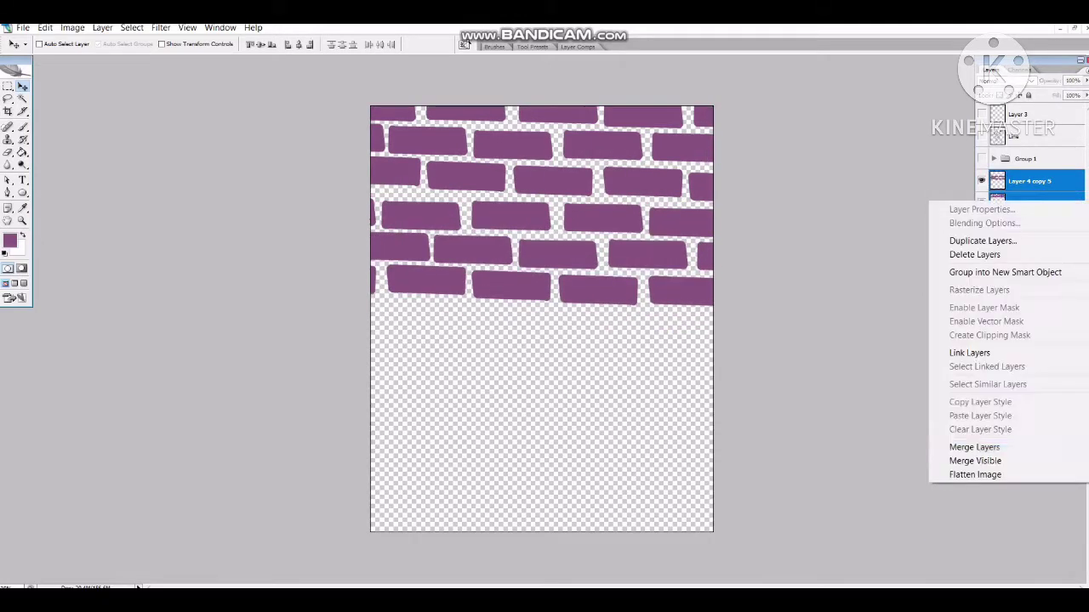
left_click_drag(1029, 181, 1062, 362)
left_click_drag(544, 213, 563, 425)
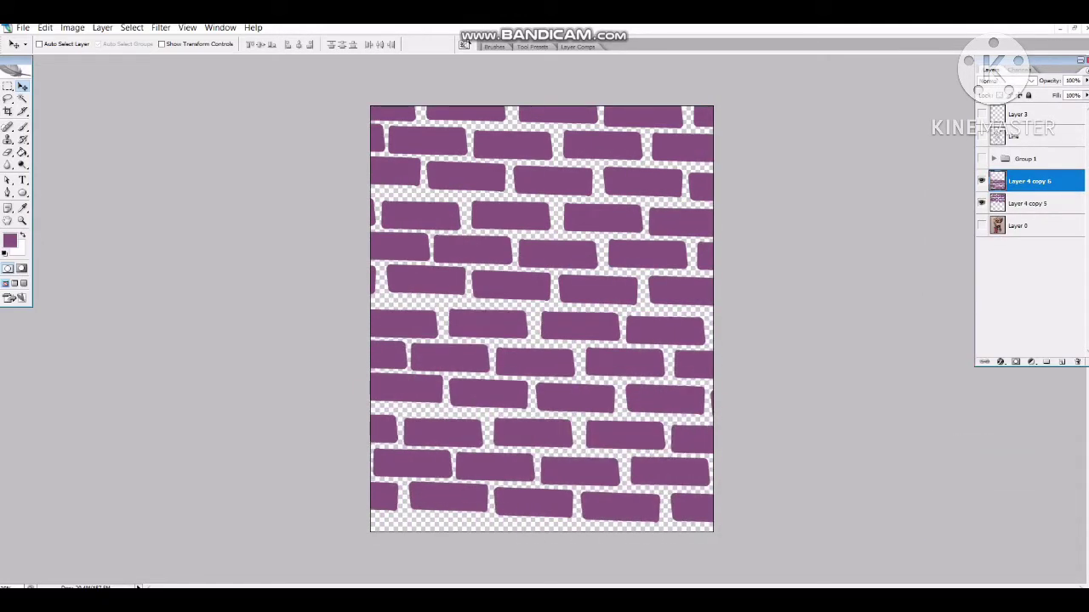
Flip the lower brick block vertically and rotate it 4.1 degrees to line up with the rows above.
key("ctrl+t")
right_click(499, 354)
left_click(553, 501)
mouse_move(969, 425)
left_mouse_down()
mouse_move(968, 458)
mouse_move(970, 438)
left_mouse_up()
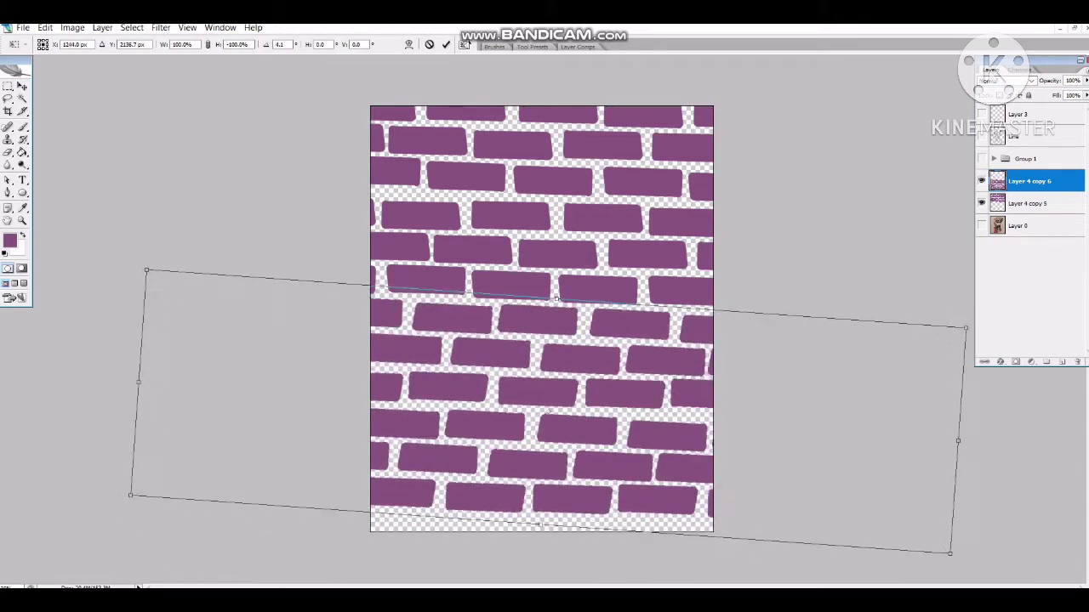
key("Return")
Duplicate the lower brick block, shift the copy down to fill the canvas's bottom edge, and merge all brick layers.
key("ctrl+j")
left_click_drag(542, 319, 542, 356)
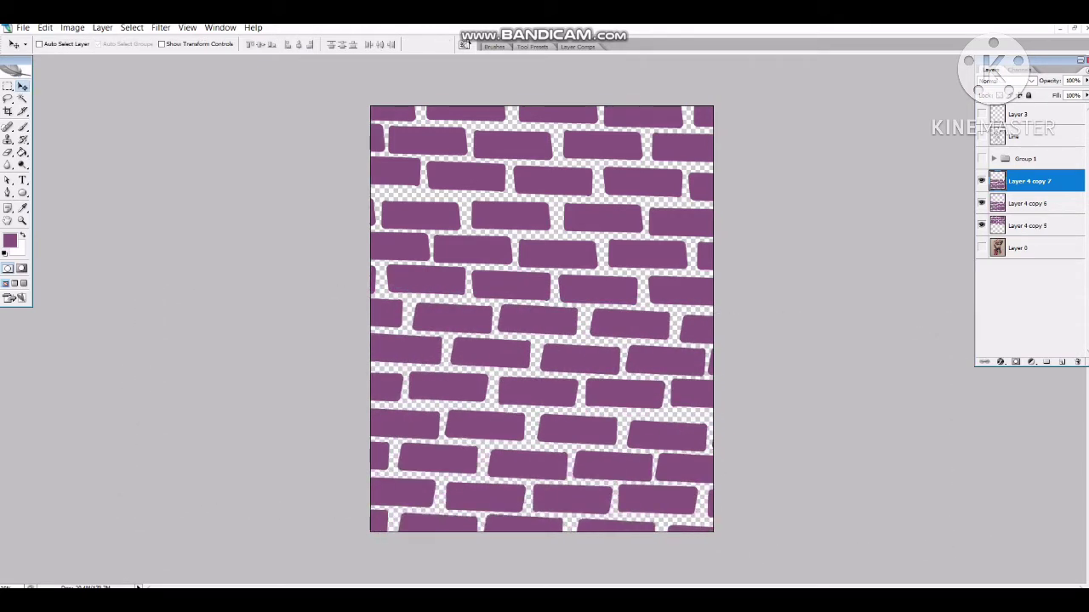
key("ctrl+shift+e")
Add a layer beneath the bricks and fill it with a darker purple as mortar.
key("ctrl+bracketleft")
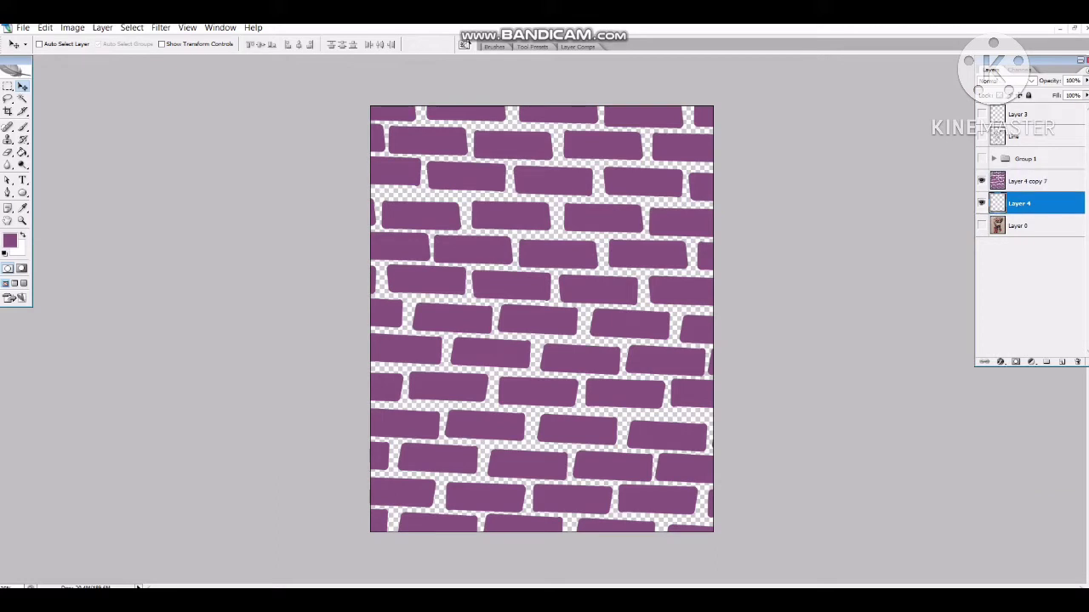
left_click(10, 241)
key("Return")
key("g")
left_click(542, 319)
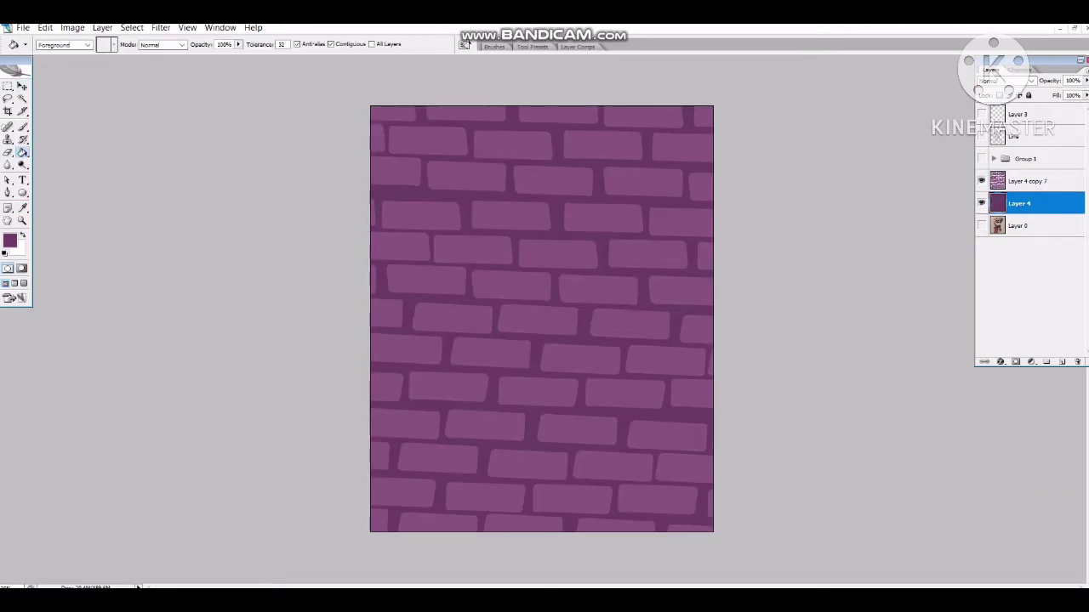
Adjust the mortar layer with Hue/Saturation, setting saturation to -41 and raising lightness slightly.
left_click(72, 27)
mouse_move(93, 60)
left_click(247, 153)
type("-41")
key("Tab")
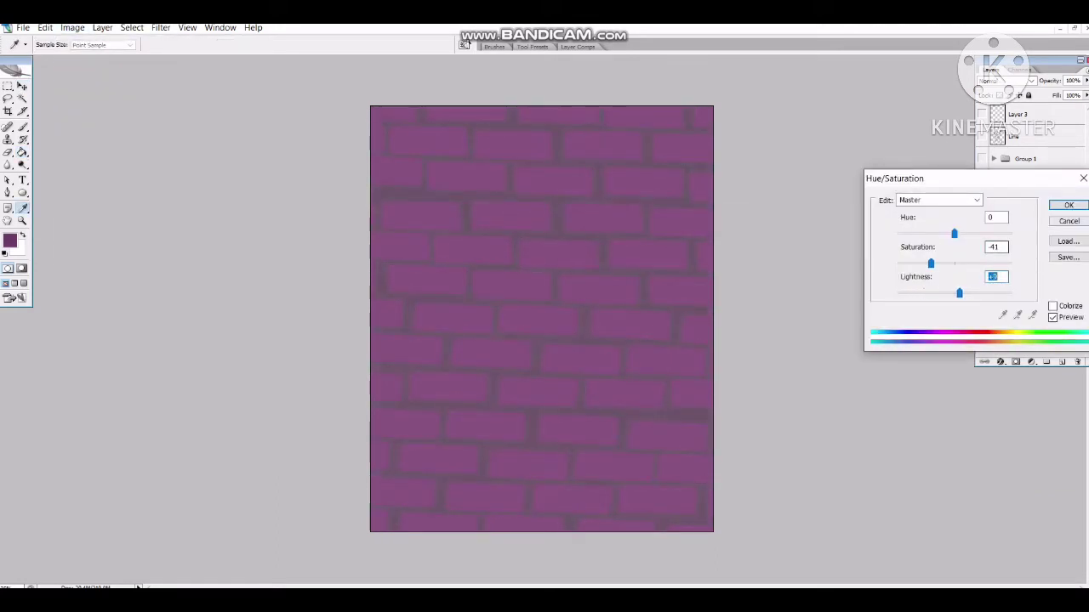
key("Return")
Select scattered bricks on the brick layer with the Magic Wand and recolour them lighter pink using Hue/Saturation, lightness +18.
key("w")
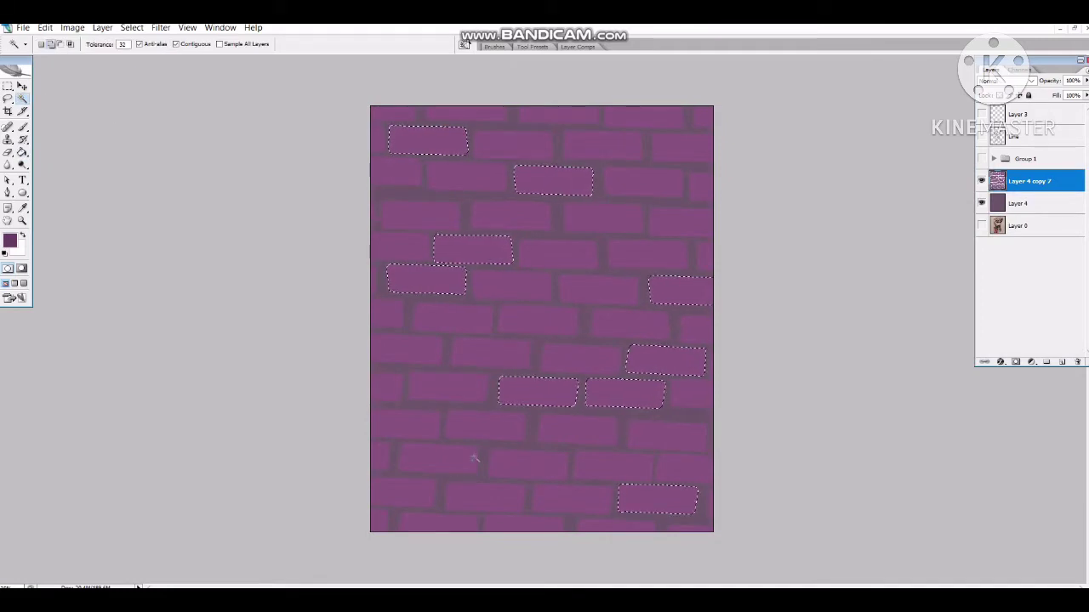
left_click(407, 348, "shift")
left_click(405, 422, "shift")
left_click(438, 460, "shift")
left_click(72, 28)
left_click(246, 153)
type("-27")
key("Tab")
type("18")
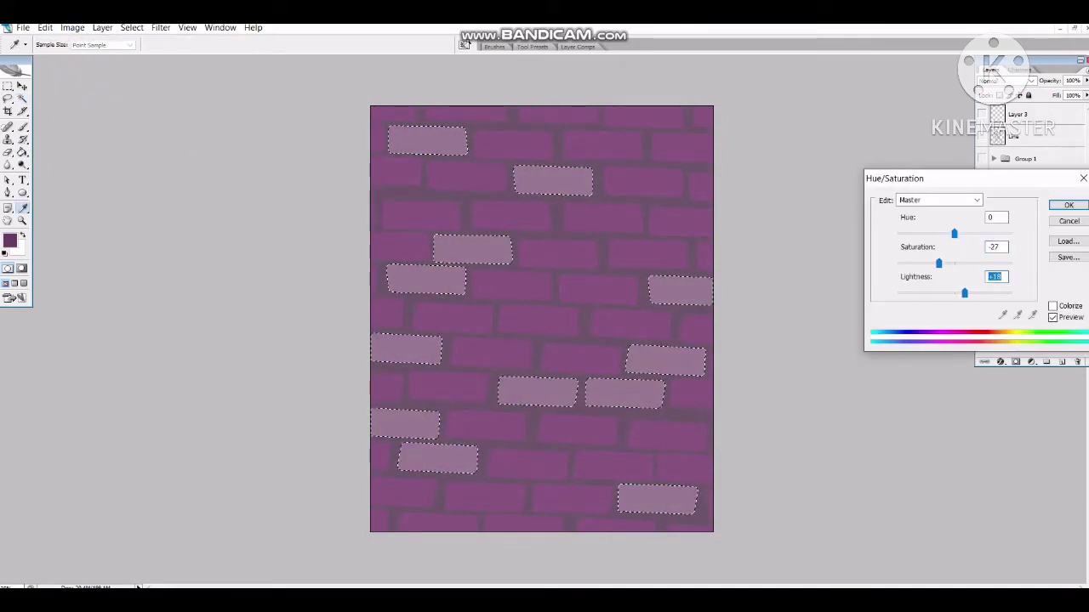
key("Return")
Select another scattered set of bricks and recolour them darker blue-violet with hue -26 and saturation -25, then deselect.
left_click(621, 208, "shift")
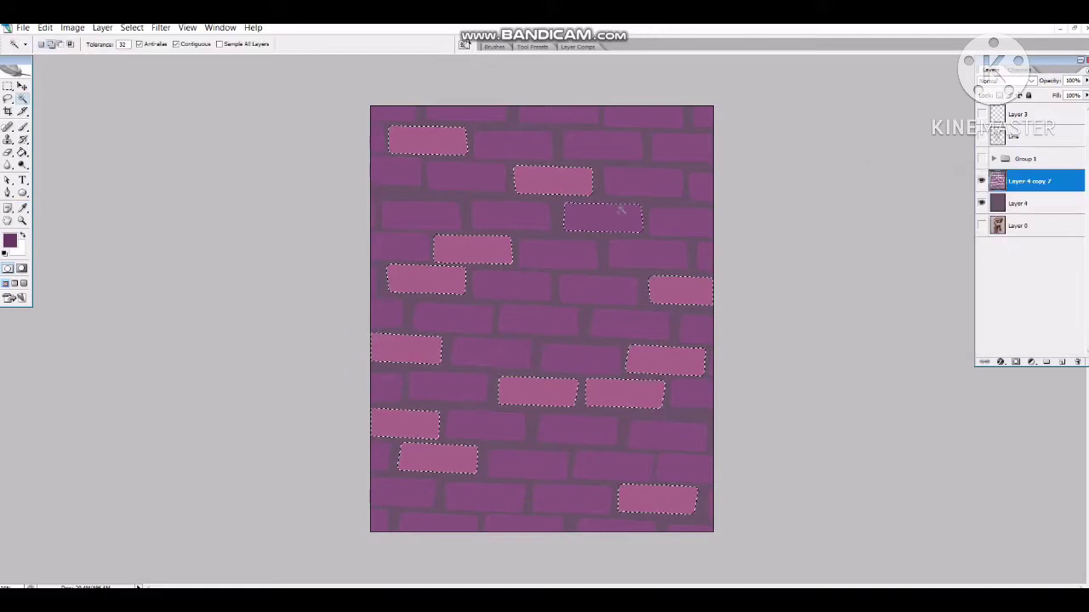
left_click(547, 340)
left_click(538, 320)
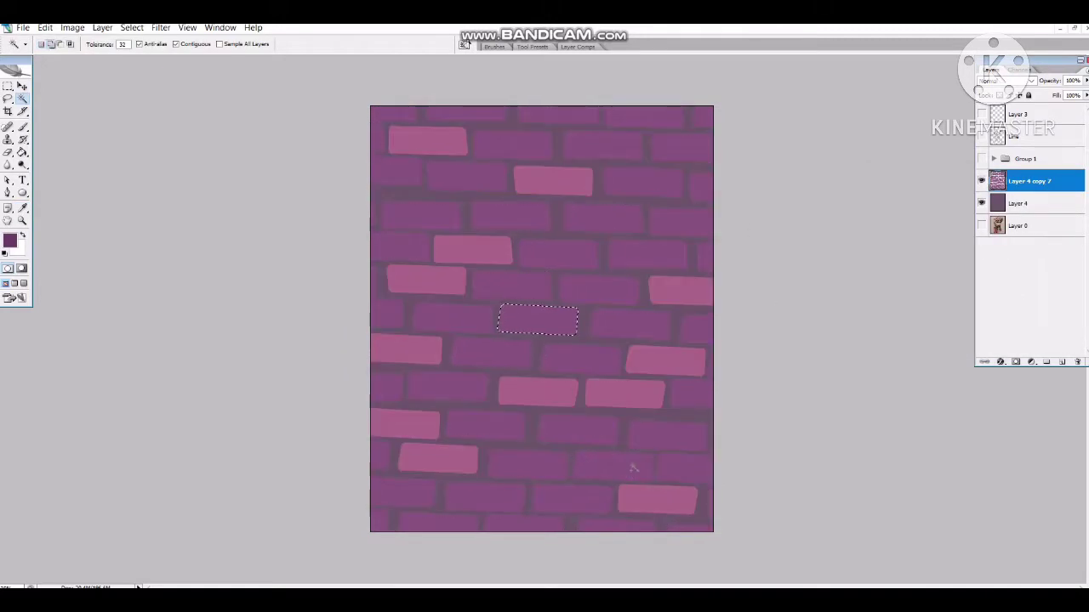
left_click(72, 27)
left_click(247, 153)
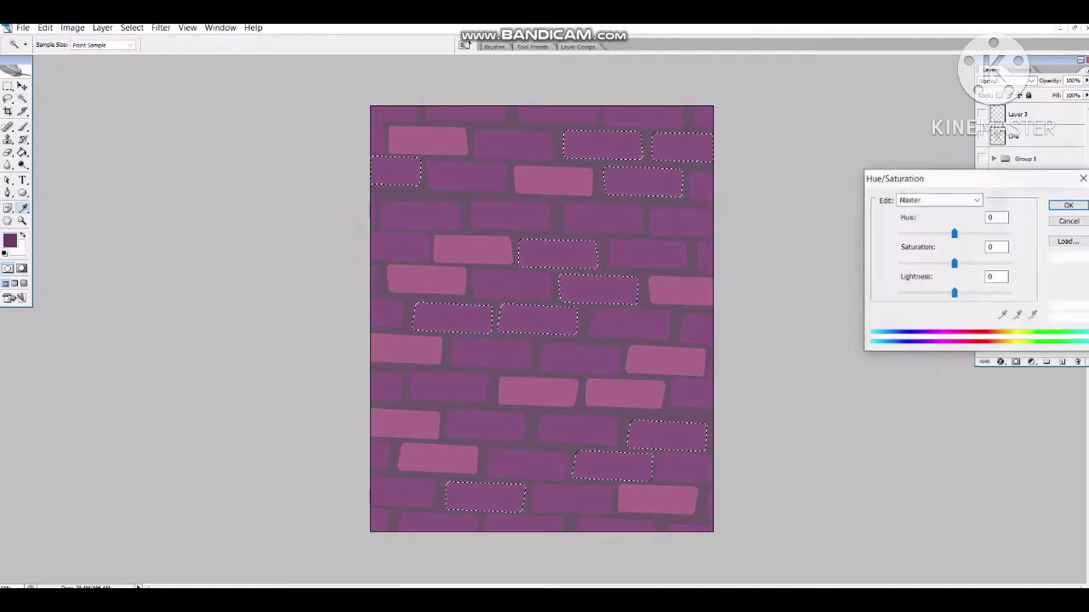
key("shift+Down")
key("shift+Down")
key("shift+Down")
key("Tab")
key("shift+Down")
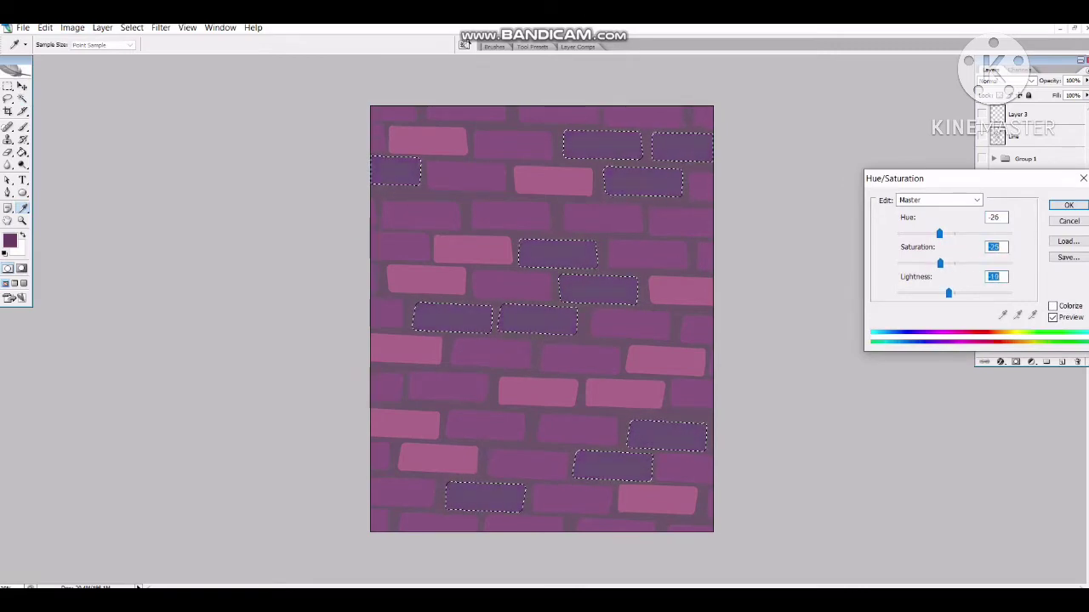
key("Return")
key("ctrl+d")
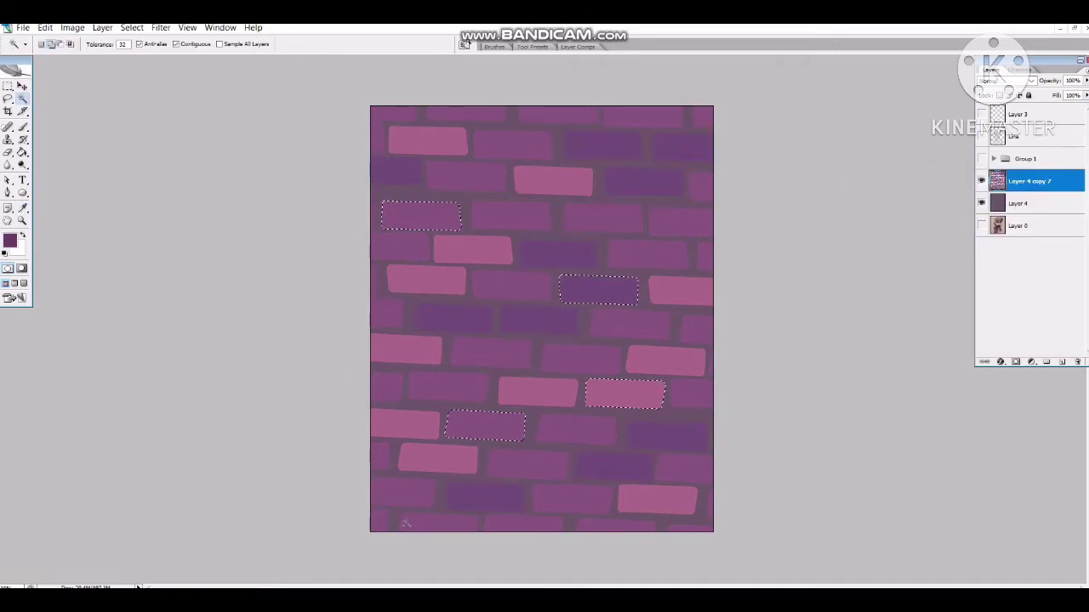
Select a third scattered set of bricks and intensify them with hue +9, saturation +41 and lightness -11.
left_click(642, 182, "shift")
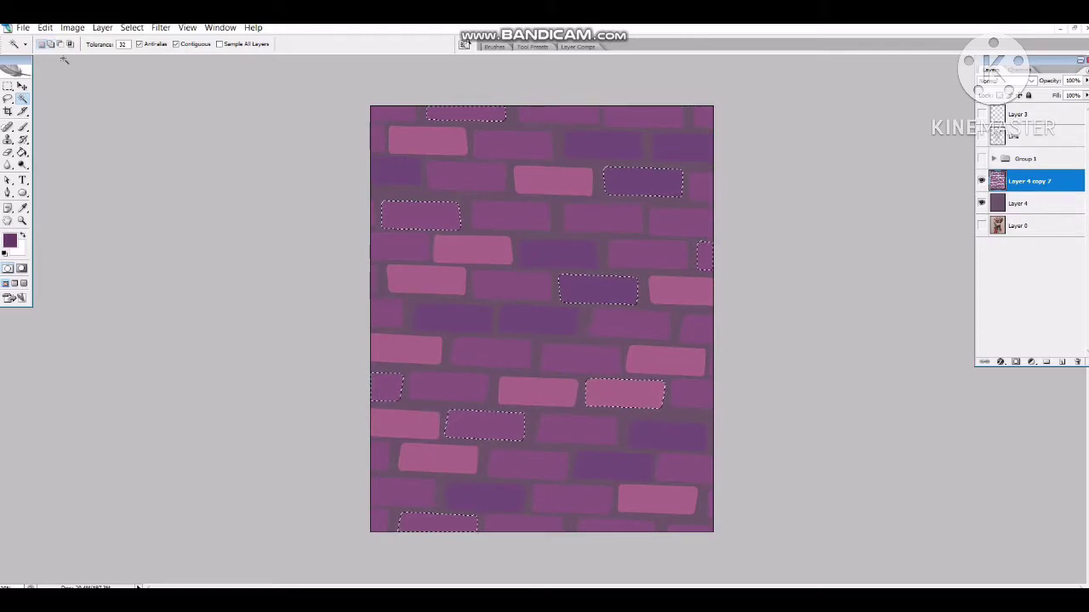
left_click(72, 27)
left_click(255, 156)
type("9")
key("Tab")
type("41")
key("Tab")
key("shift+Down")
key("Down")
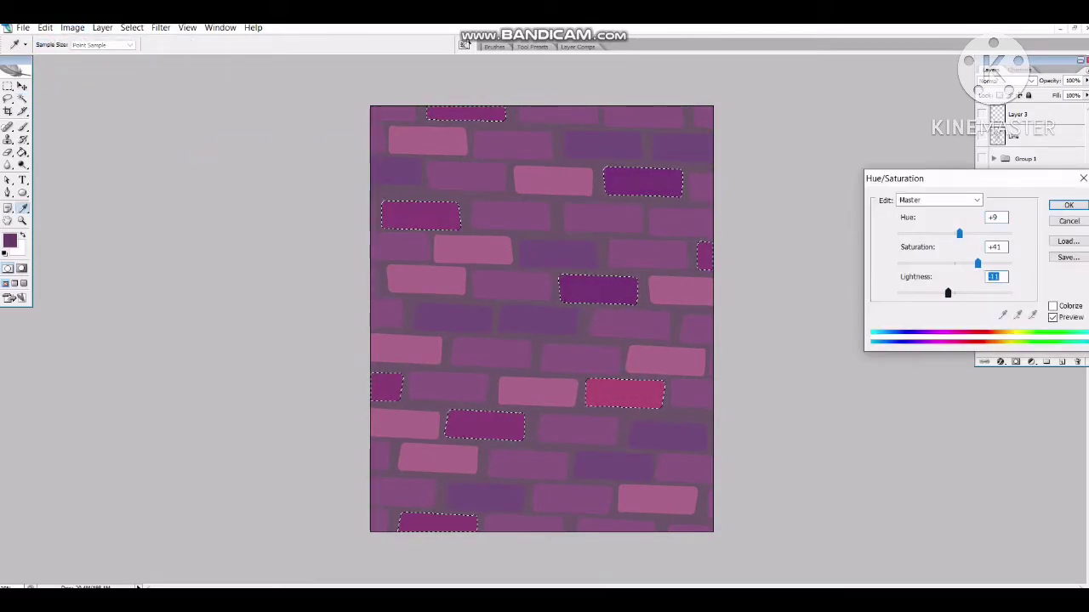
key("Return")
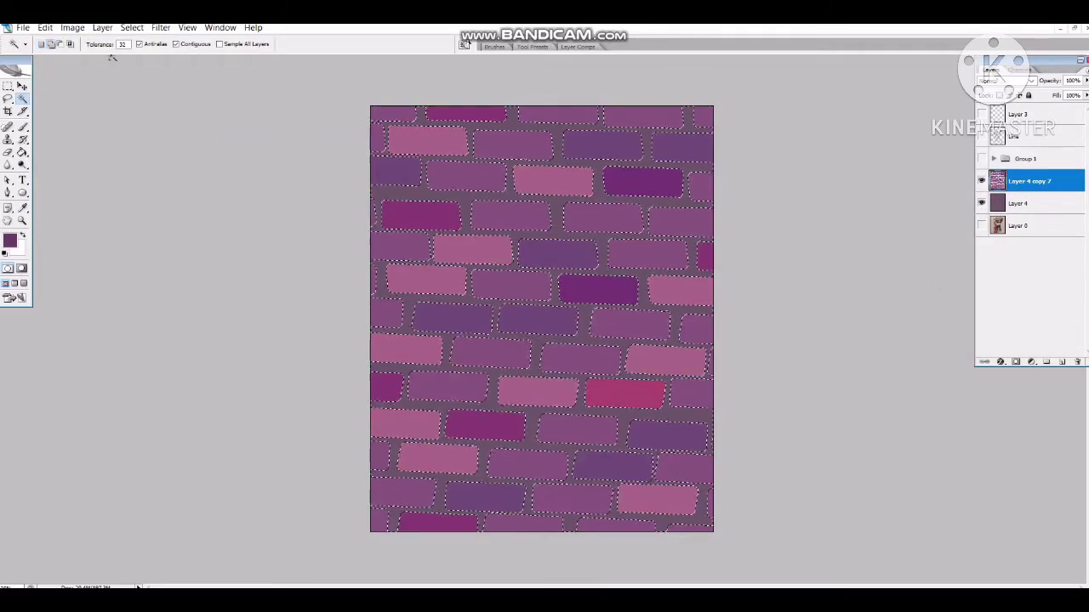
Try to darken the selected mortar area on the brick layer with hue -31, saturation +12 and lightness -56.
left_click(72, 27)
left_click(255, 155)
type("31")
key("Tab")
type("12")
key("Tab")
type("-56")
key("Tab")
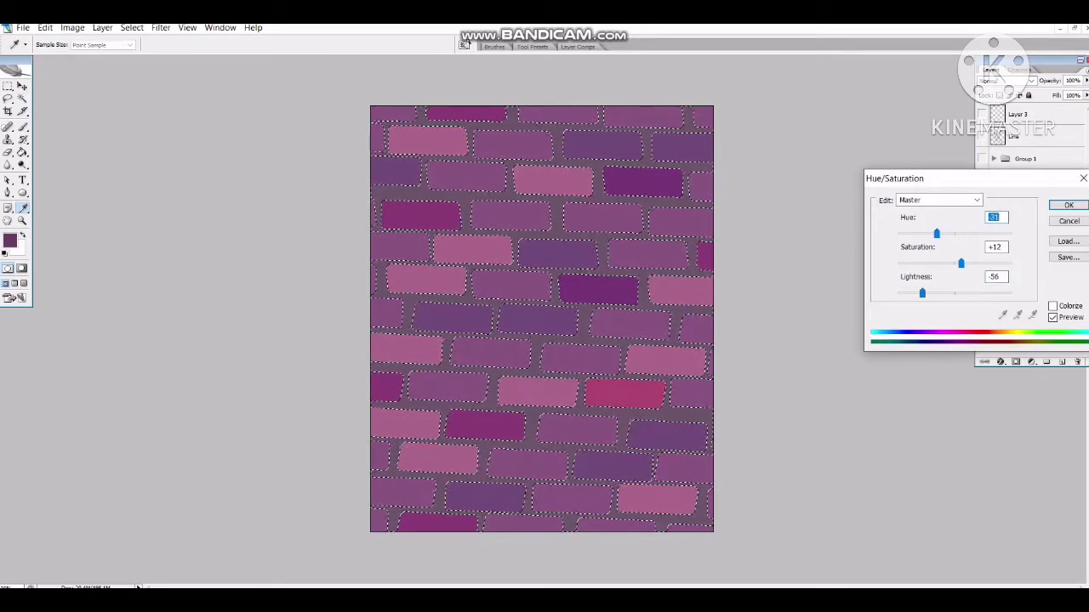
key("Return")
Clear the selection and darken the mortar on Layer 4 with Hue/Saturation.
key("w")
left_click(1019, 203)
key("ctrl+d")
left_click(73, 27)
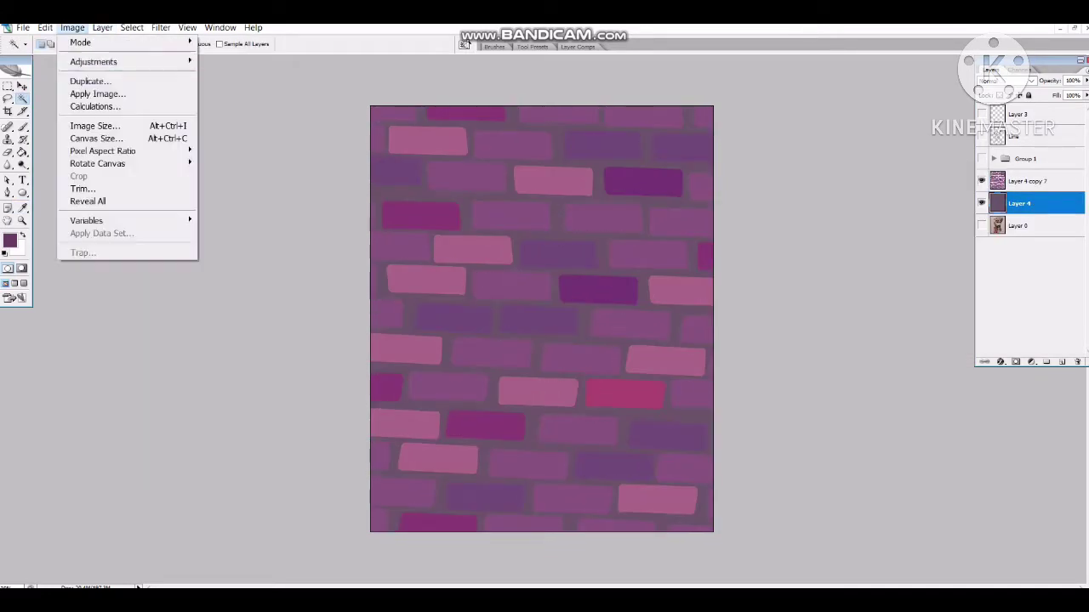
key("ctrl+u")
key("Return")
Shift the whole brick layer with Hue/Saturation to hue -7, saturation +9 and lightness -11.
left_click(1020, 201)
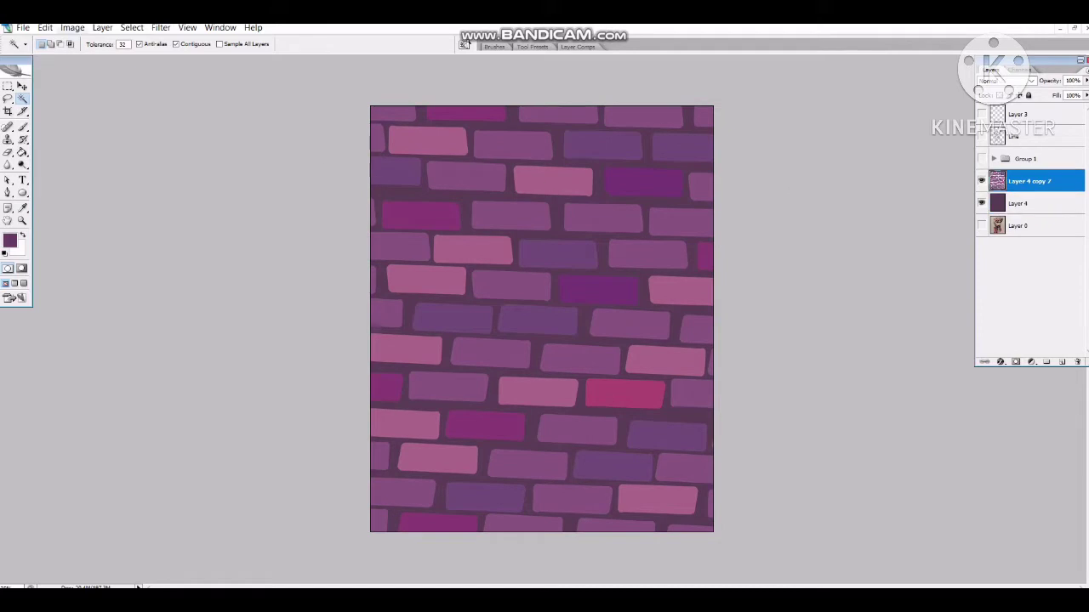
key("ctrl+u")
key("Tab")
key("Tab")
type("-11")
key("shift+Tab")
type("9")
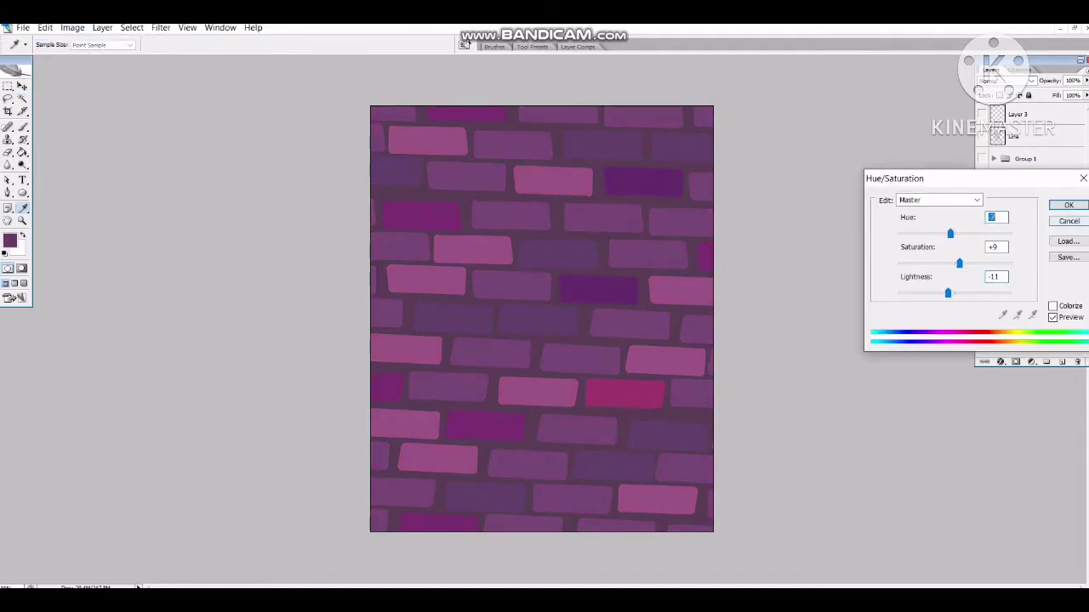
key("Return")
Merge the brick layer with the mortar layer beneath it.
left_click(1018, 225)
left_click(1029, 182)
key("Return")
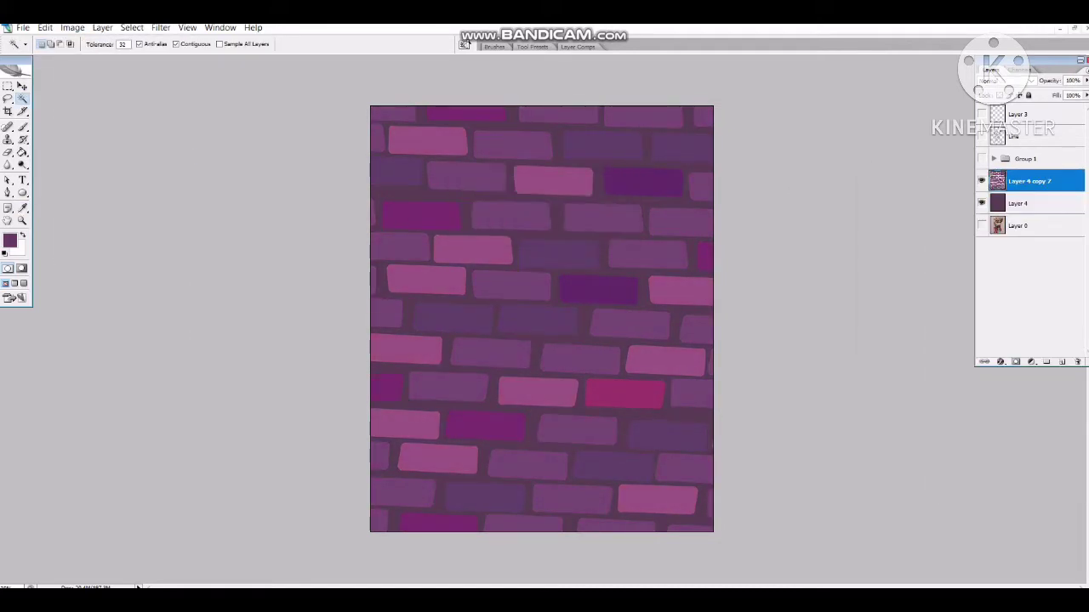
key("ctrl+e")
Desaturate the brick wall with the 1500 px Sponge at 81% flow and show the character's layers again.
left_click_drag(23, 165, 64, 187)
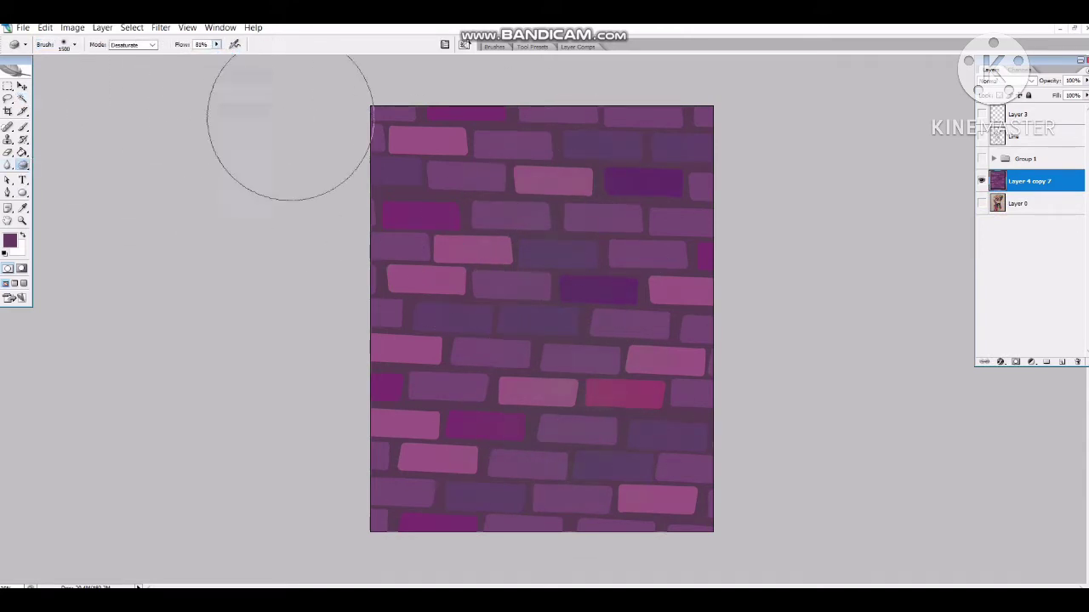
left_click_drag(981, 136, 980, 159)
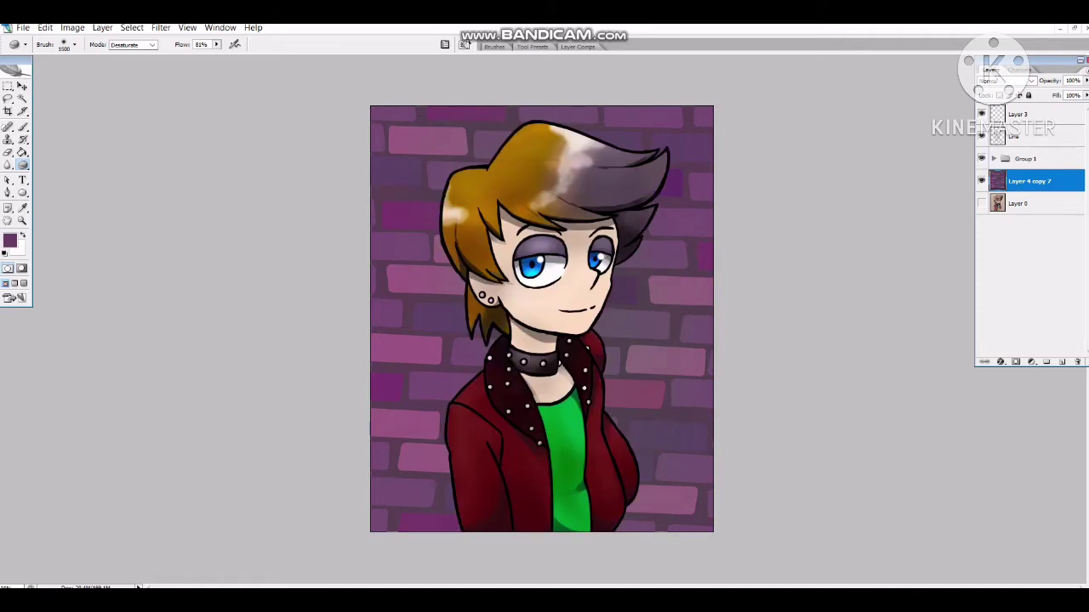
left_click(1029, 255)
Duplicate the highlight layer Layer 3 and the Line layer together.
left_click(1021, 114)
left_click(1021, 137, "shift")
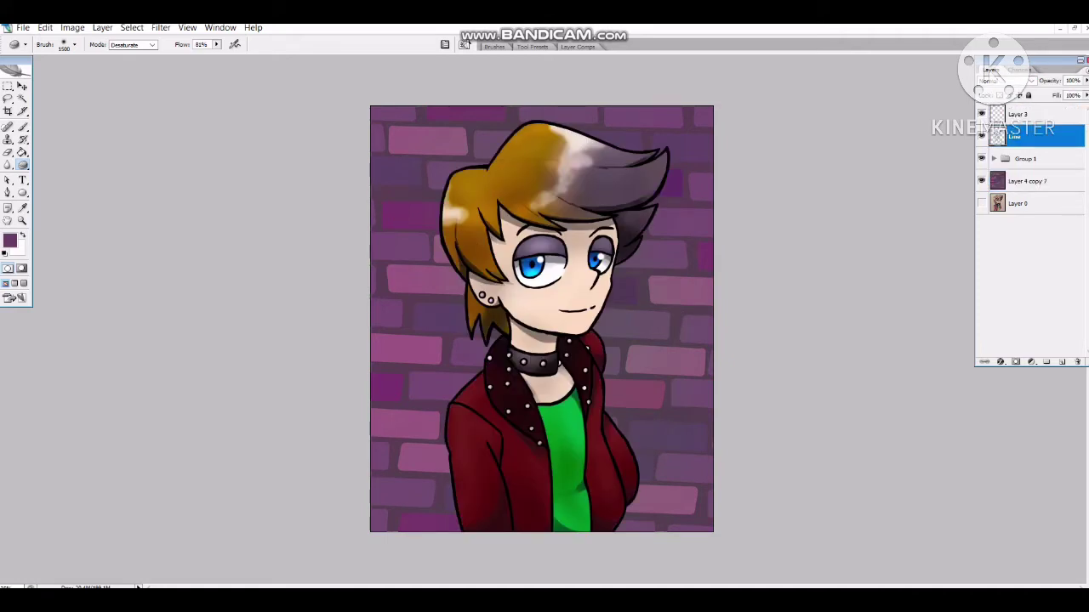
right_click(1029, 136)
left_click(995, 143)
key("Return")
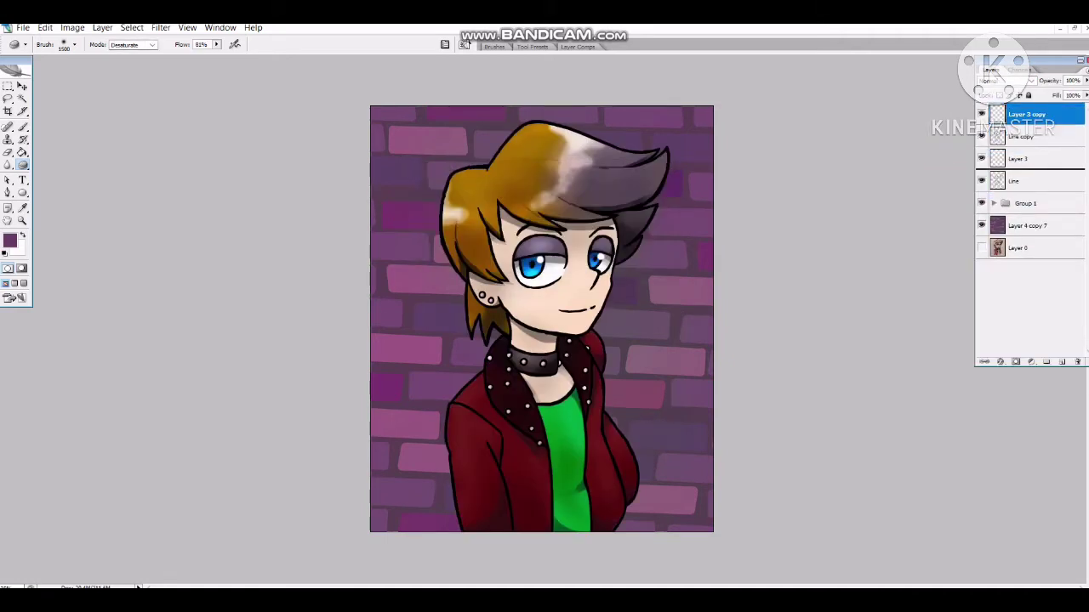
Duplicate all the character's colour and shadow layers inside Group 1 within the same document.
left_click(1025, 180)
left_click(994, 180)
left_click(1032, 292, "shift")
right_click(1020, 292)
left_click(983, 330)
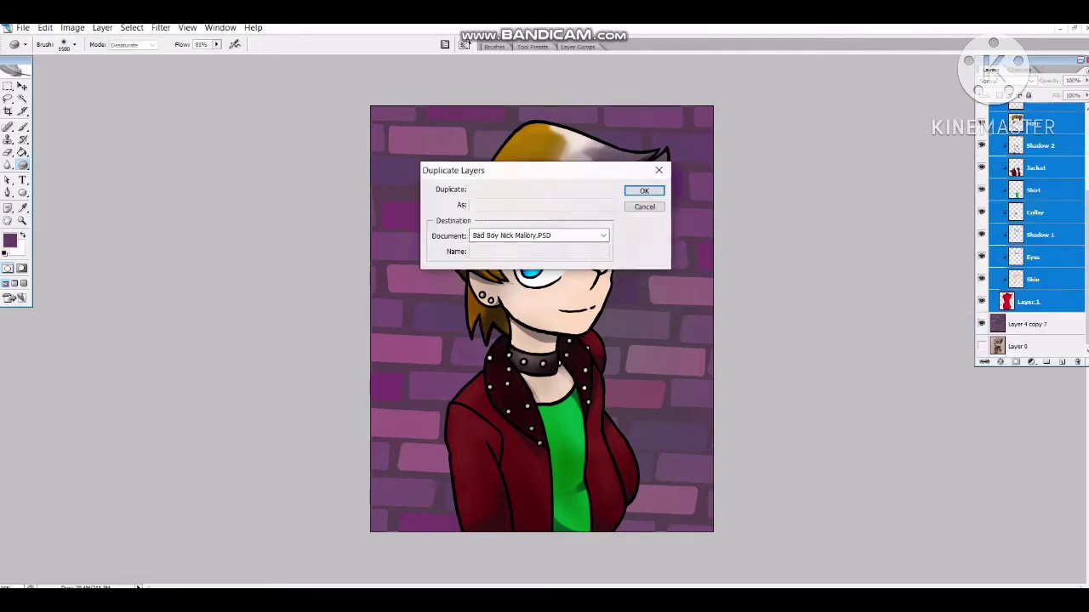
key("Return")
Merge the duplicated colour, line and highlight layers into one at the top of the stack, named Big shadow.
key("ctrl+e")
key("ctrl+bracketright")
key("ctrl+bracketright")
key("ctrl+bracketright")
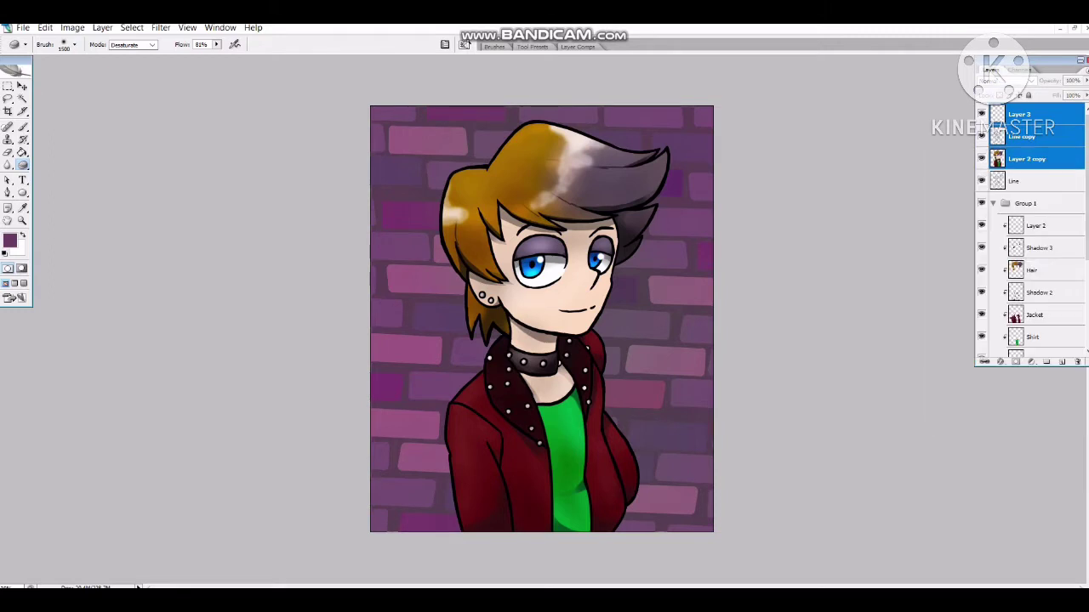
key("alt+bracketright")
key("ctrl+e")
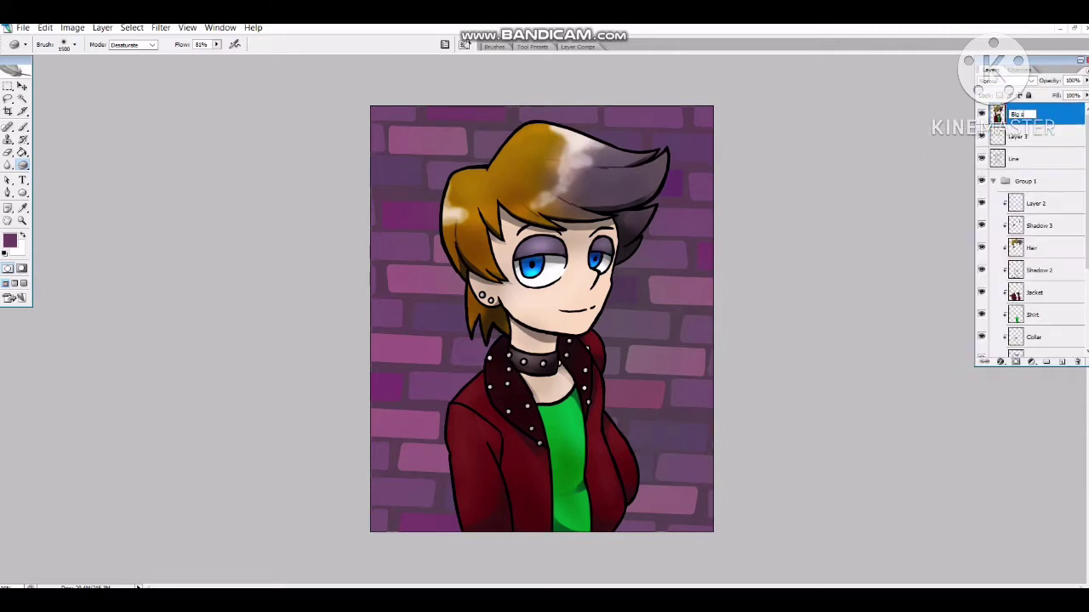
Darken the Big shadow layer with Hue/Saturation by setting lightness to -66.
left_click(73, 27)
left_click(247, 156)
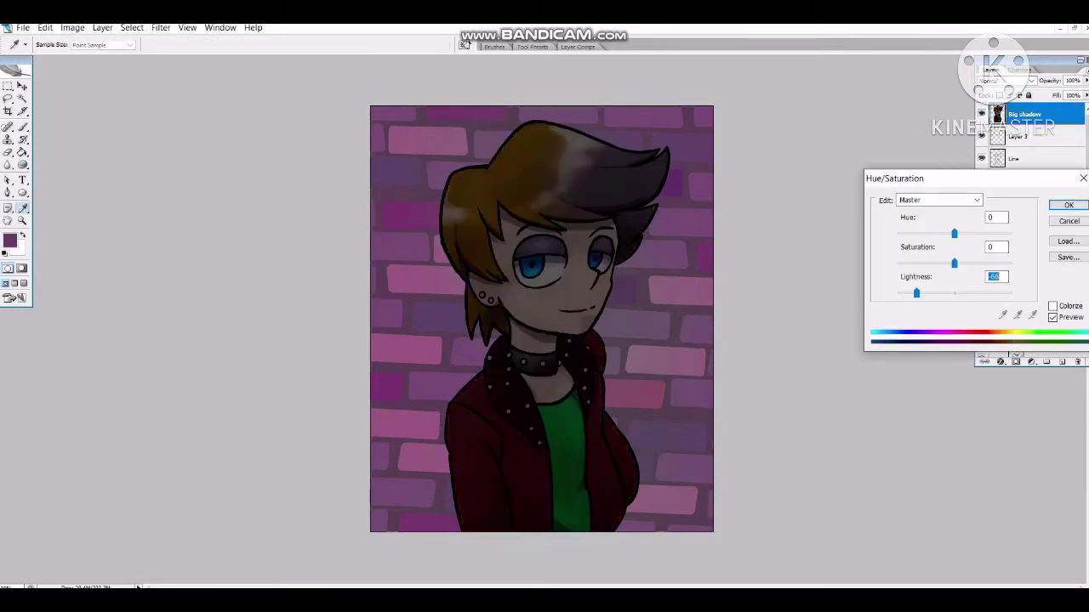
key("Return")
Erase the Big shadow layer over the face, hair and upper body with a large soft eraser at 47% opacity.
key("e")
right_click(456, 279)
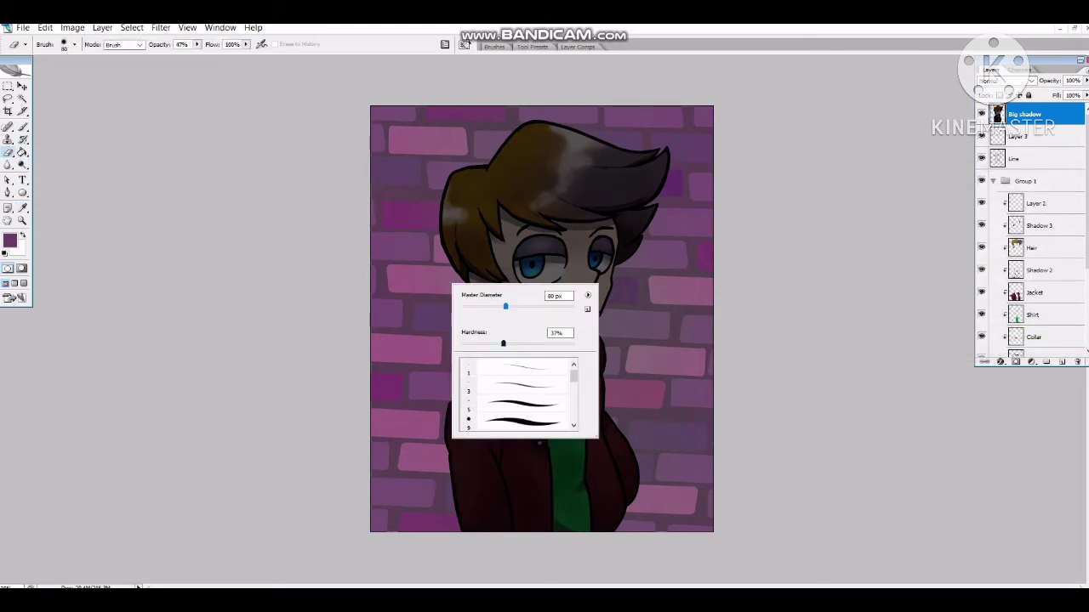
key("Return")
key("bracketright")
key("bracketright")
key("bracketright")
key("bracketright")
key("bracketright")
key("bracketright")
key("bracketright")
key("bracketright")
mouse_move(523, 234)
left_mouse_down()
mouse_move(536, 393)
mouse_move(435, 447)
mouse_move(467, 187)
mouse_move(447, 260)
mouse_move(544, 264)
left_mouse_up()
key("bracketleft")
key("bracketleft")
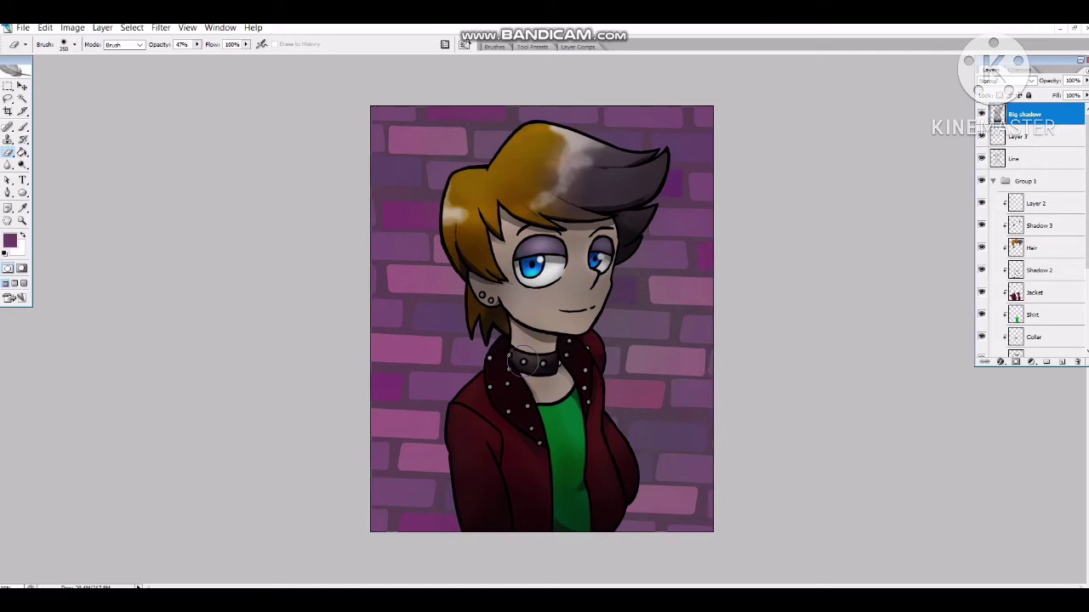
Collapse Group 1 and rename it Color.
left_click(993, 180)
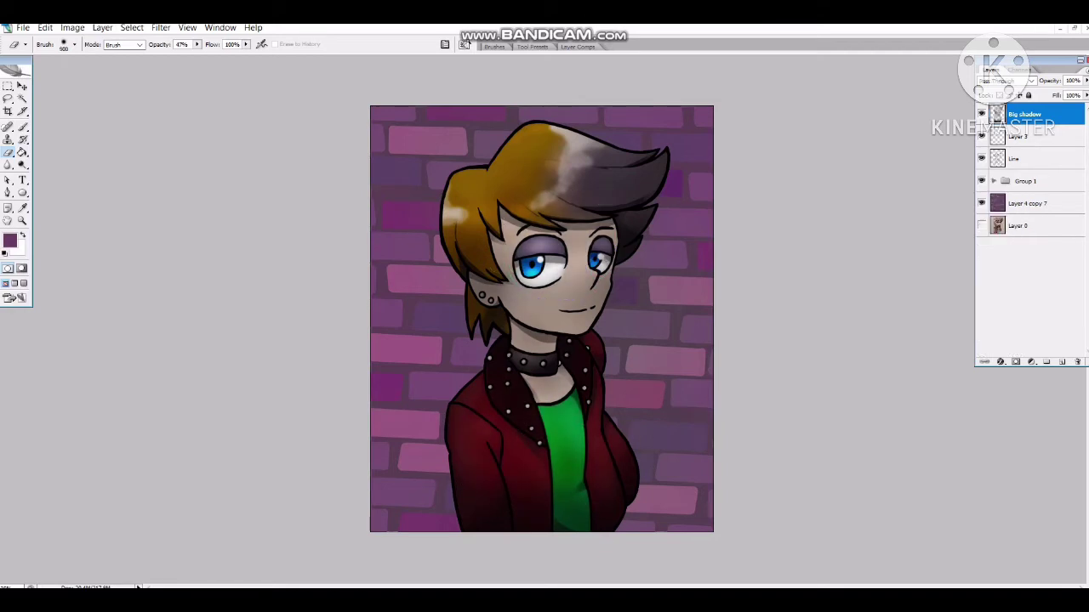
double_click(1025, 181)
type("Color")
Set up the Burn tool with the Midtones range for the brick wall layer and open its exposure setting.
left_click(1029, 203)
left_click_drag(22, 164, 60, 177)
left_click(132, 44)
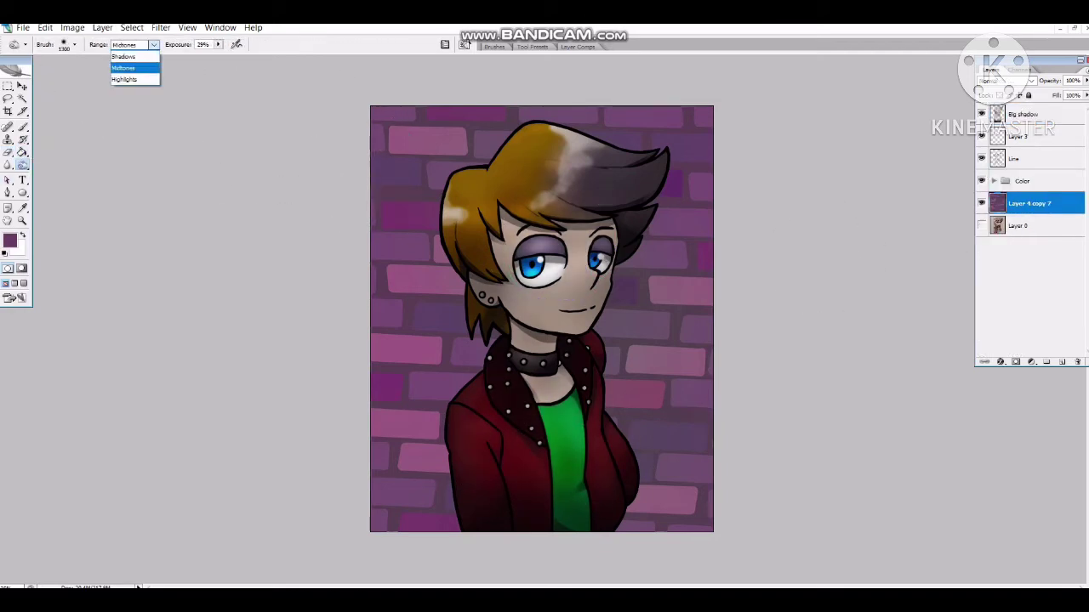
left_click(128, 66)
left_click(218, 44)
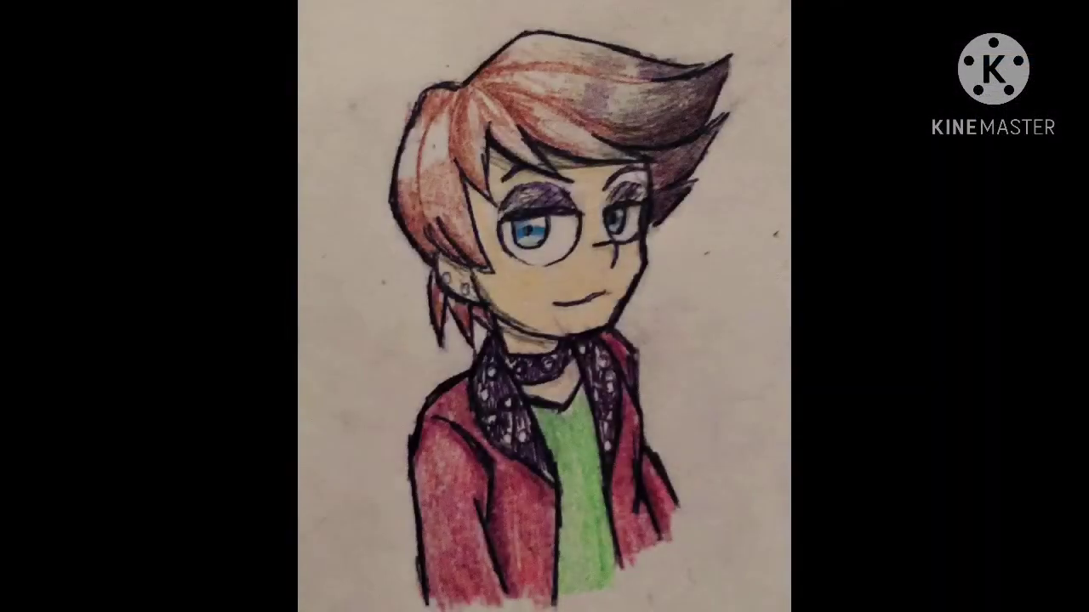